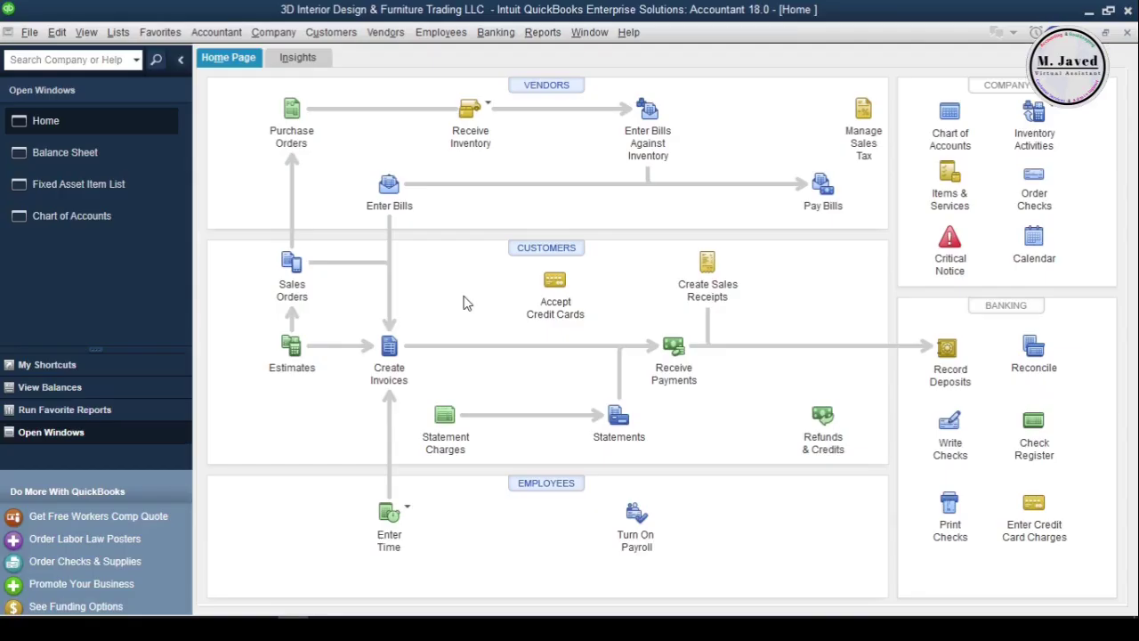
Step: Start a new general journal entry dated 02/01/2017
left_click(273, 32)
left_click(405, 353)
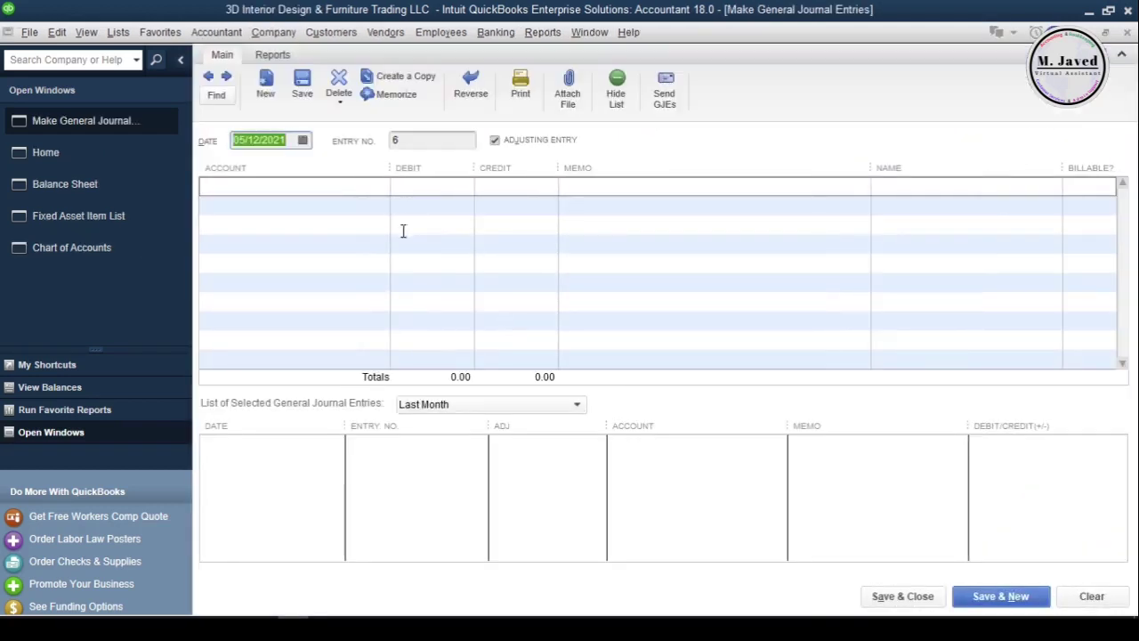
type("2/1/2017")
left_click(326, 188)
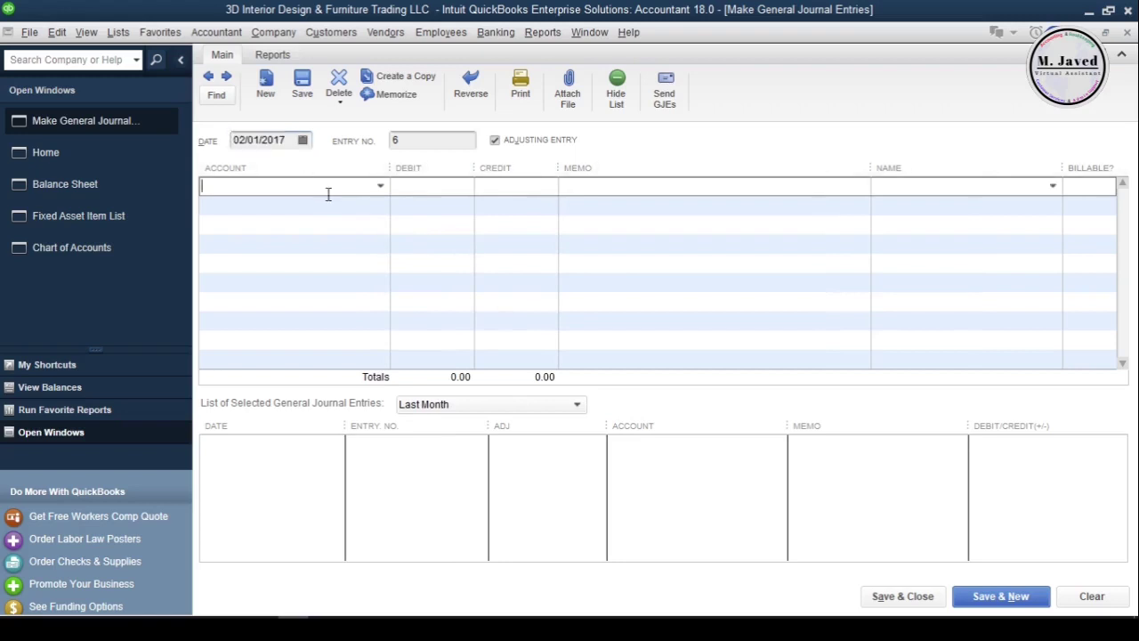
Step: Add a Fixed Asset account named Delivery Truck for the entry's first line and debit it 250,000
left_click(379, 187)
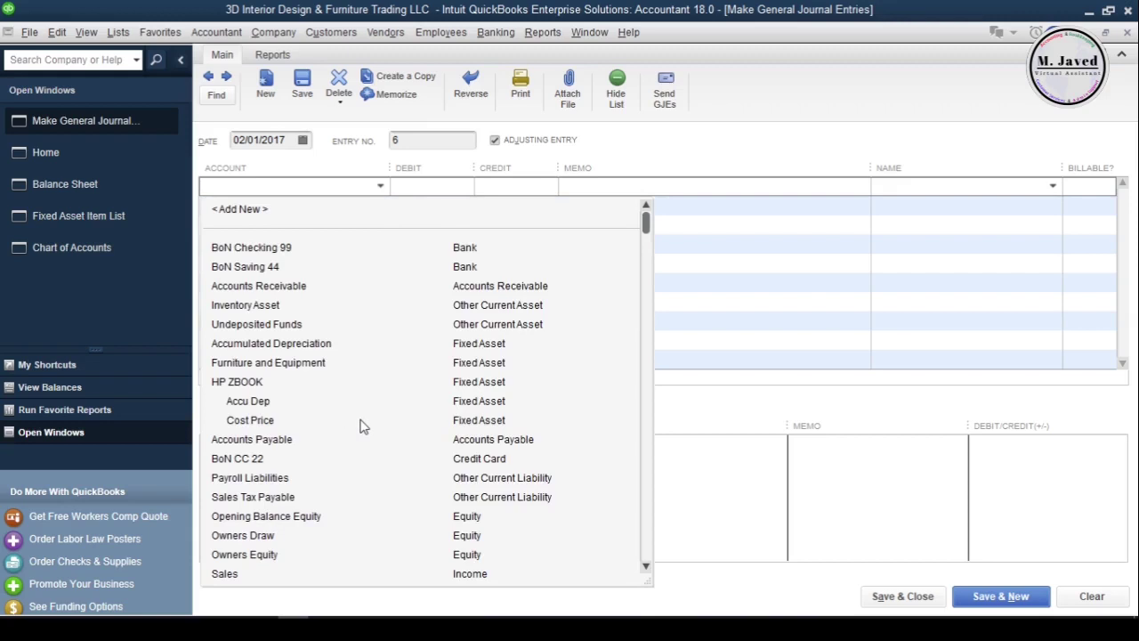
scroll(362, 425, "down", 5)
scroll(362, 425, "down", 3)
scroll(361, 424, "up", 8)
left_click(233, 210)
left_click(374, 266)
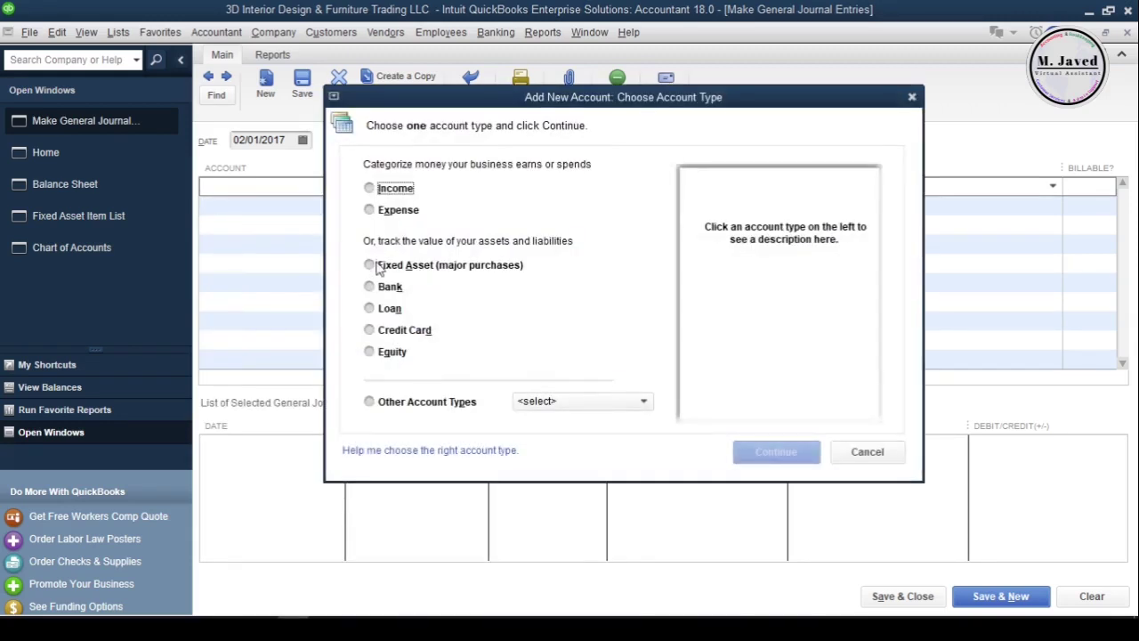
left_click(776, 452)
type("Delivery Truck")
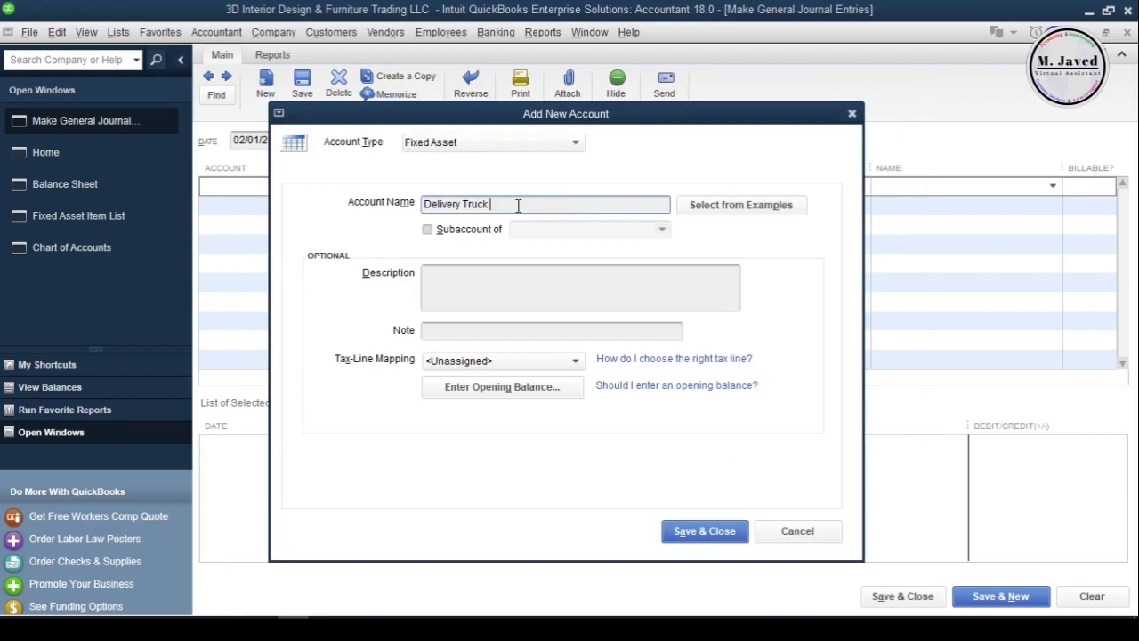
left_click(461, 280)
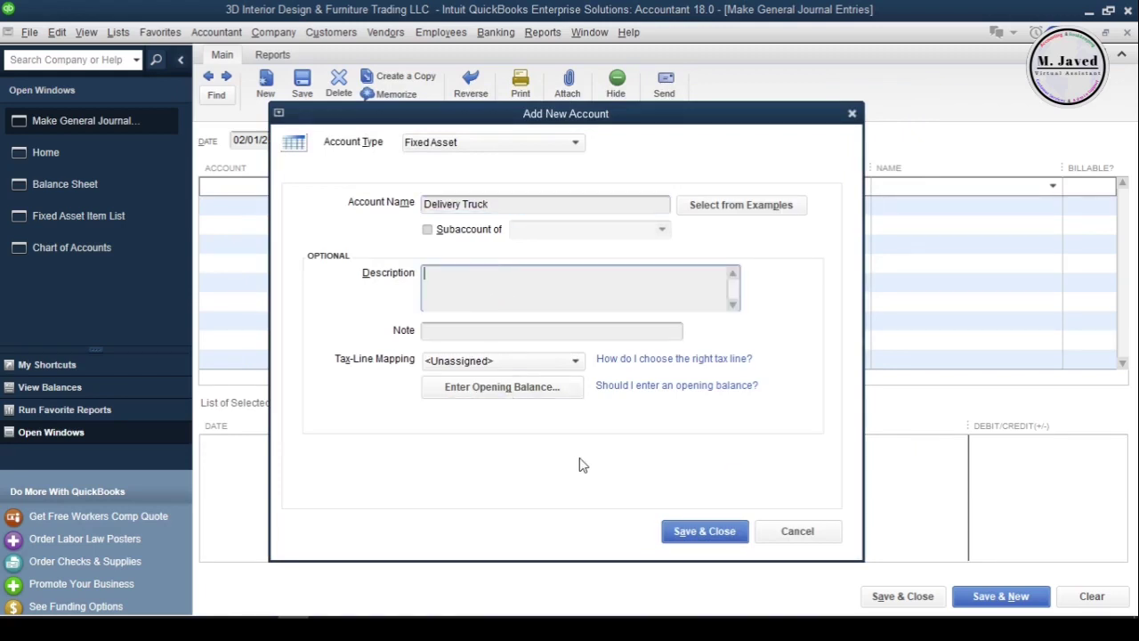
left_click(705, 531)
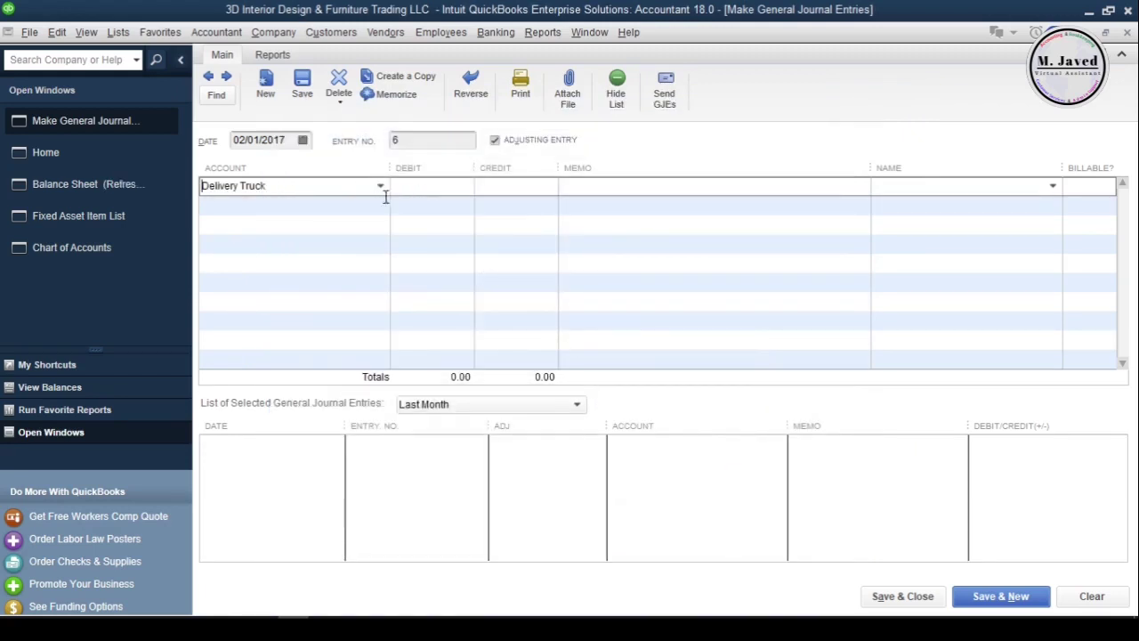
type("250000")
left_click(371, 269)
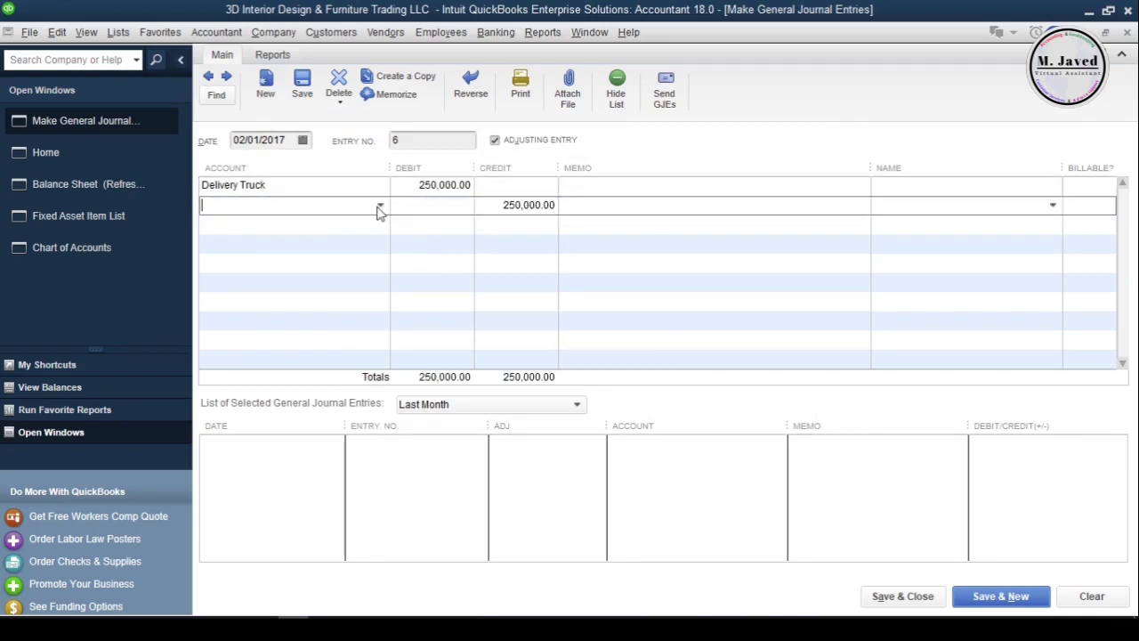
Step: Add a Long Term Liability account named Auto Loan as the account on the entry's second line
left_click(379, 208)
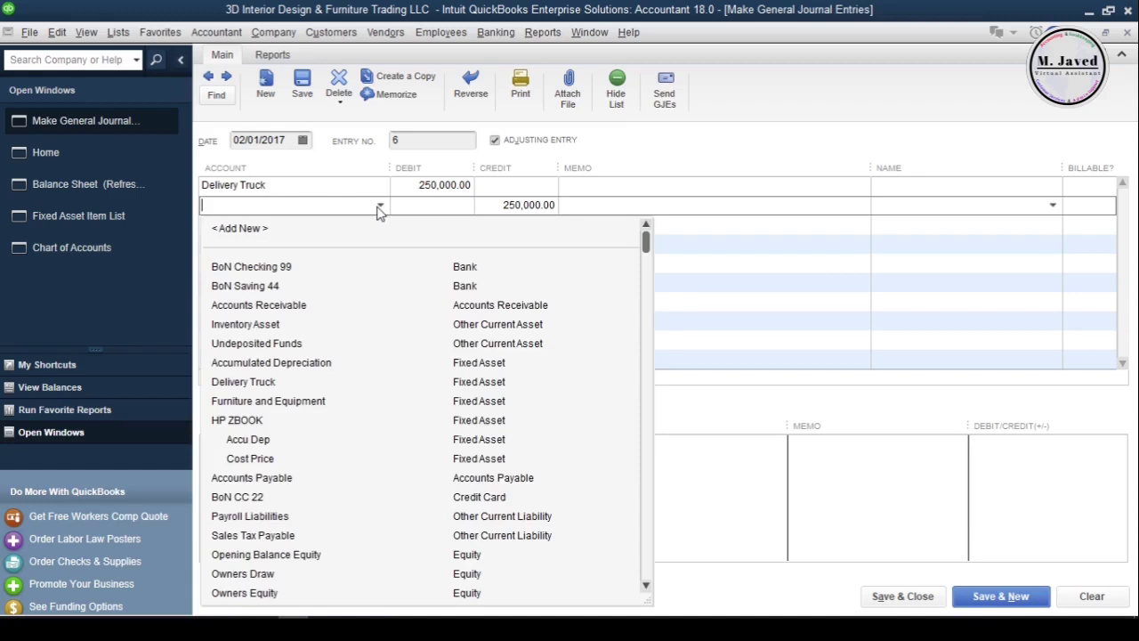
scroll(403, 360, "down", 6)
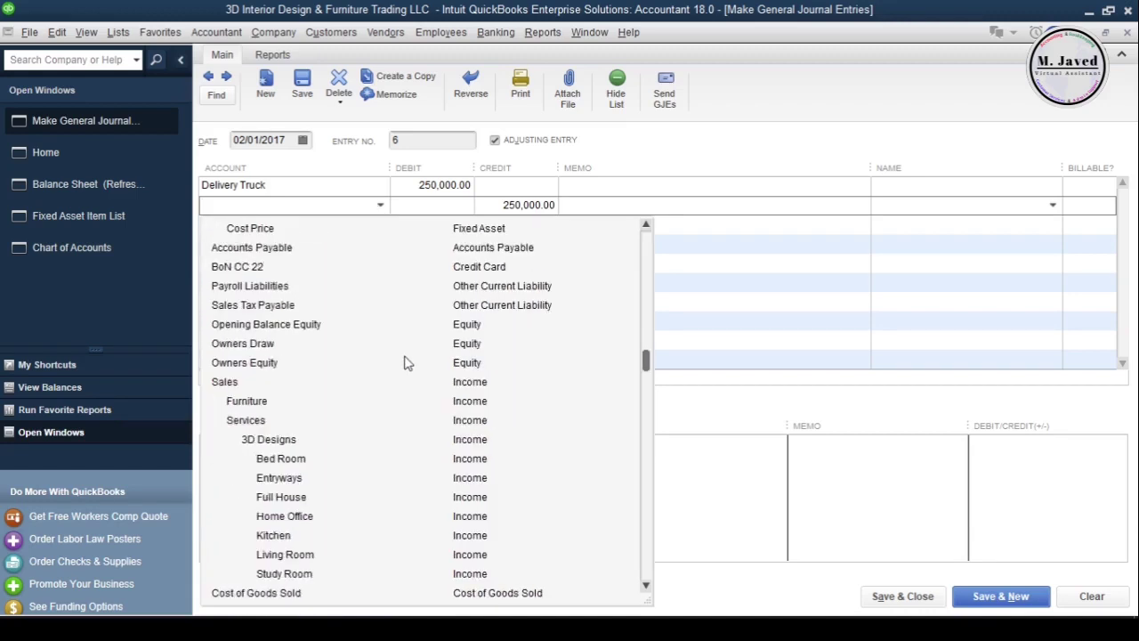
scroll(403, 362, "down", 2)
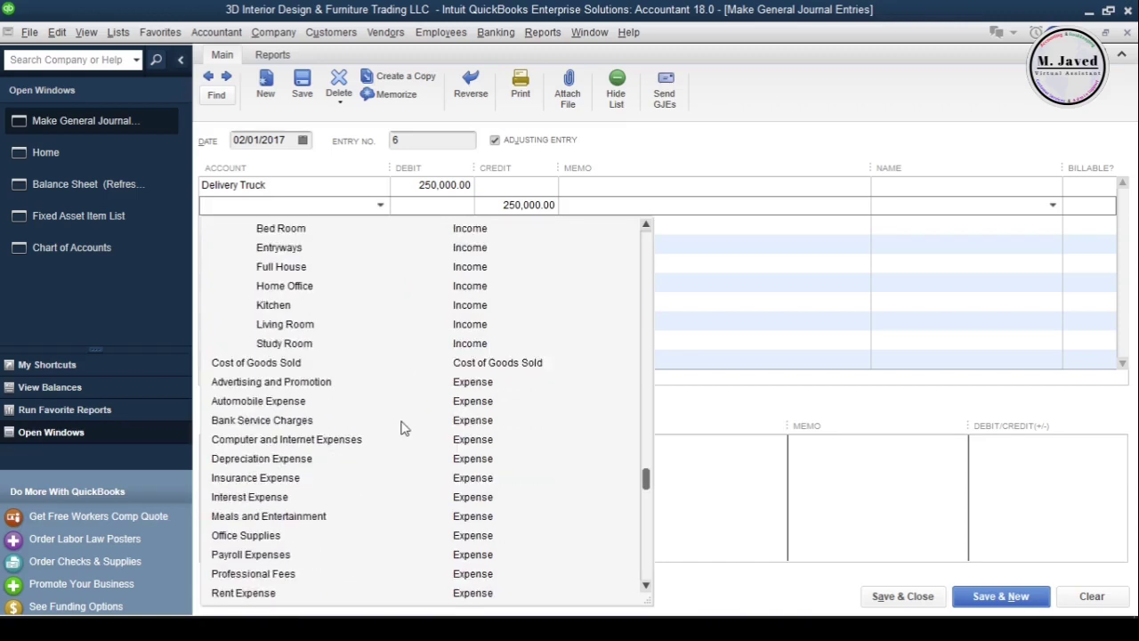
scroll(400, 427, "down", 1)
scroll(400, 428, "up", 9)
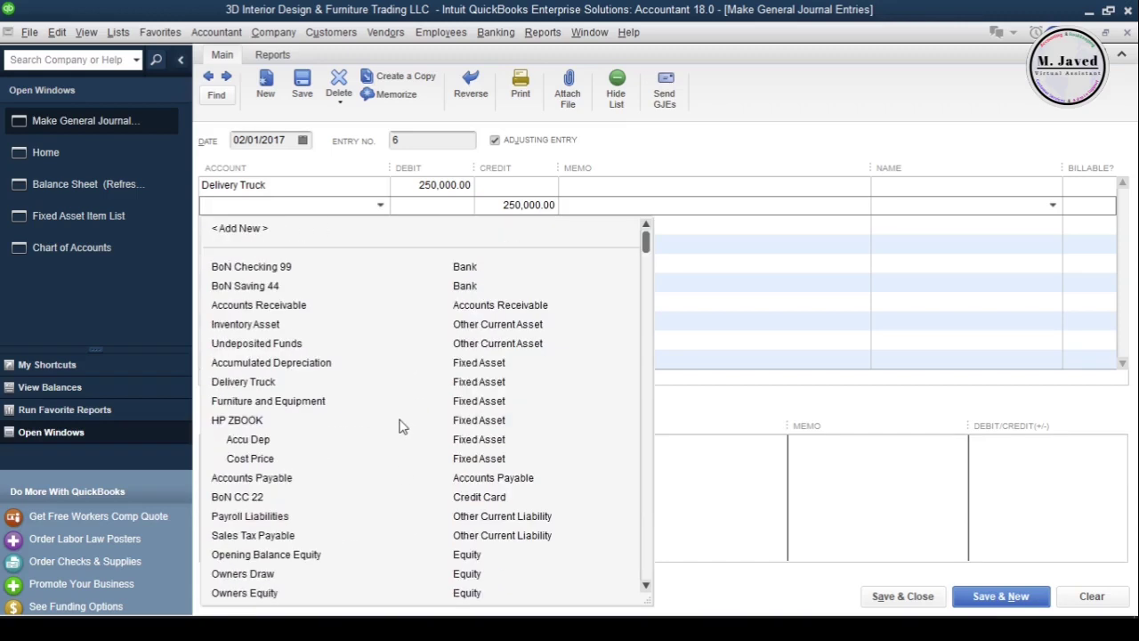
left_click(252, 230)
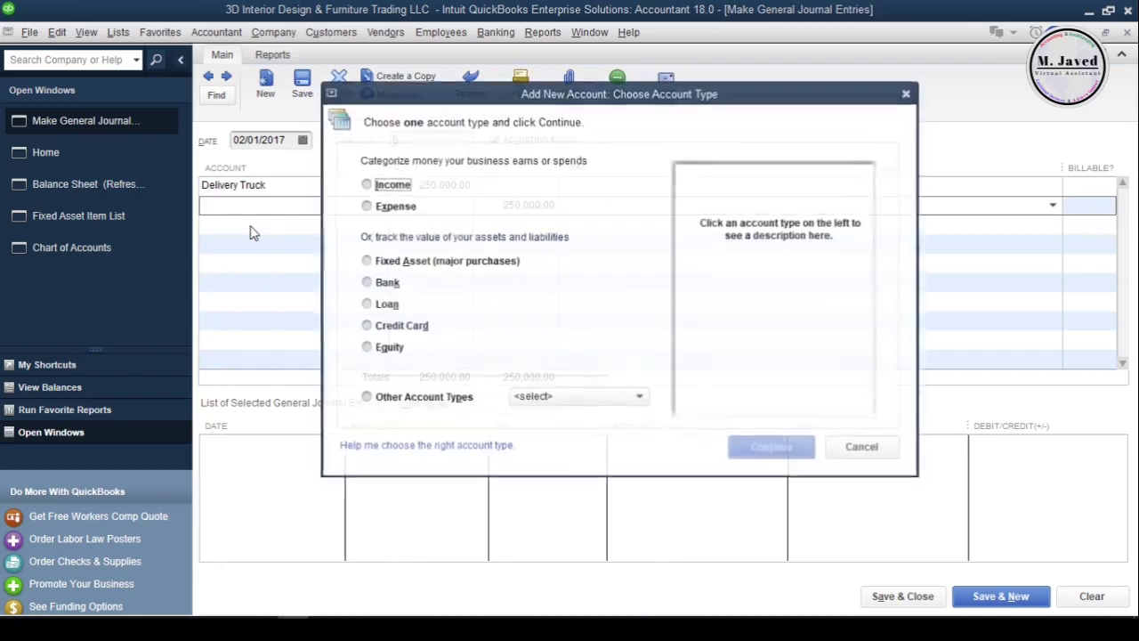
left_click(367, 304)
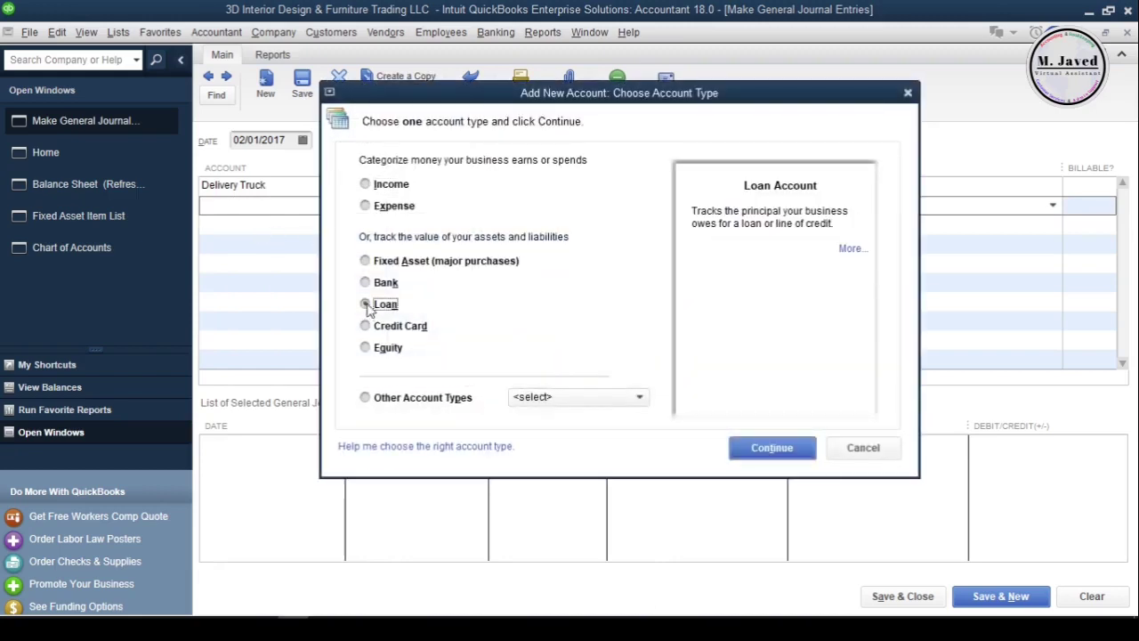
left_click(365, 398)
left_click(549, 516)
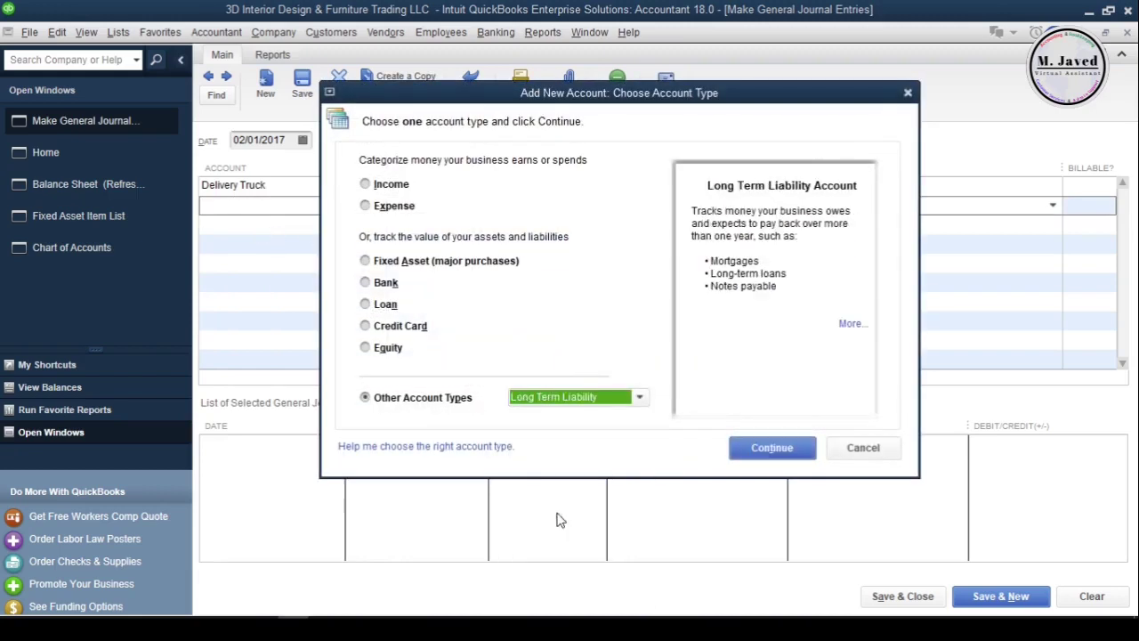
left_click(769, 452)
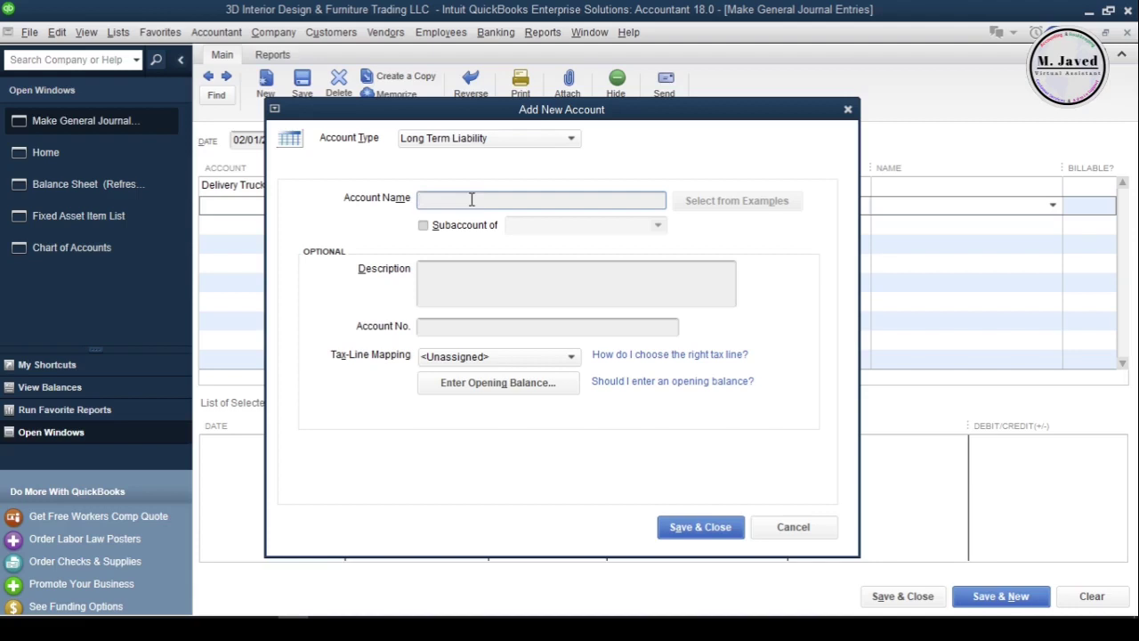
type("Auto Loan")
left_click(494, 276)
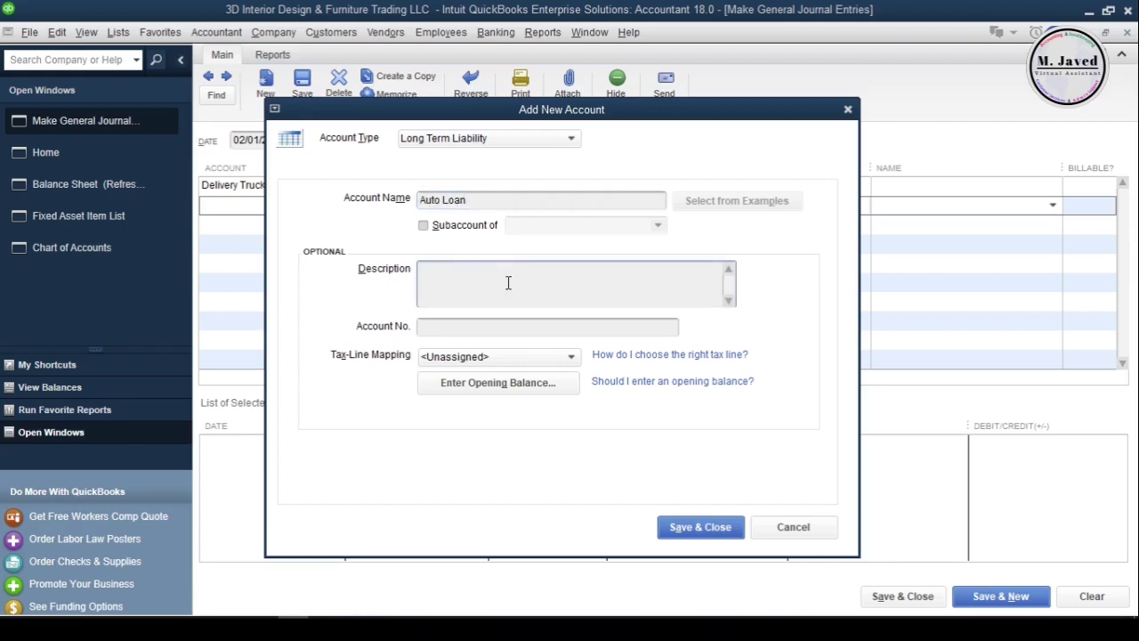
left_click(687, 527)
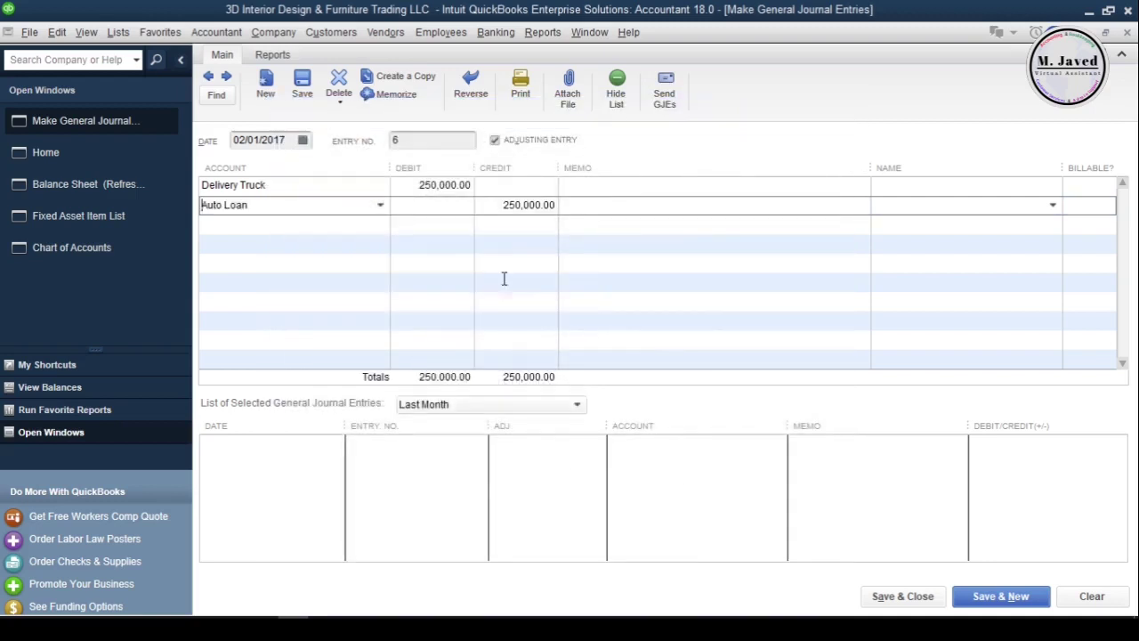
Step: Set the Auto Loan credit to 230,000 and assign the remaining 20,000 credit to BoN Checking 99
left_click(484, 204)
type("3")
left_click(365, 224)
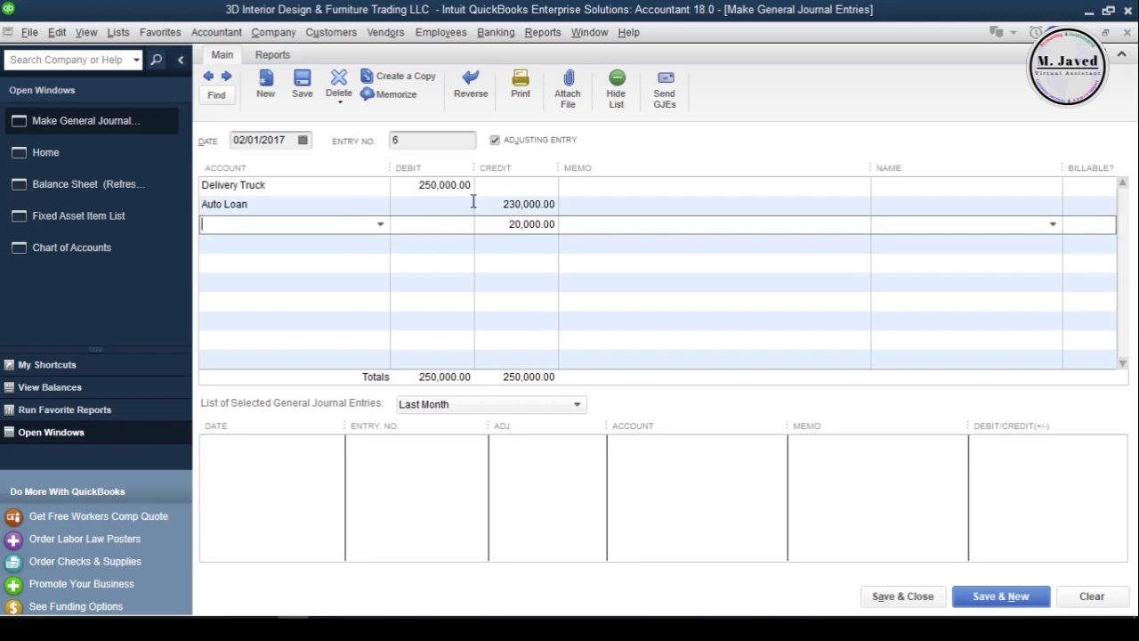
left_click(380, 226)
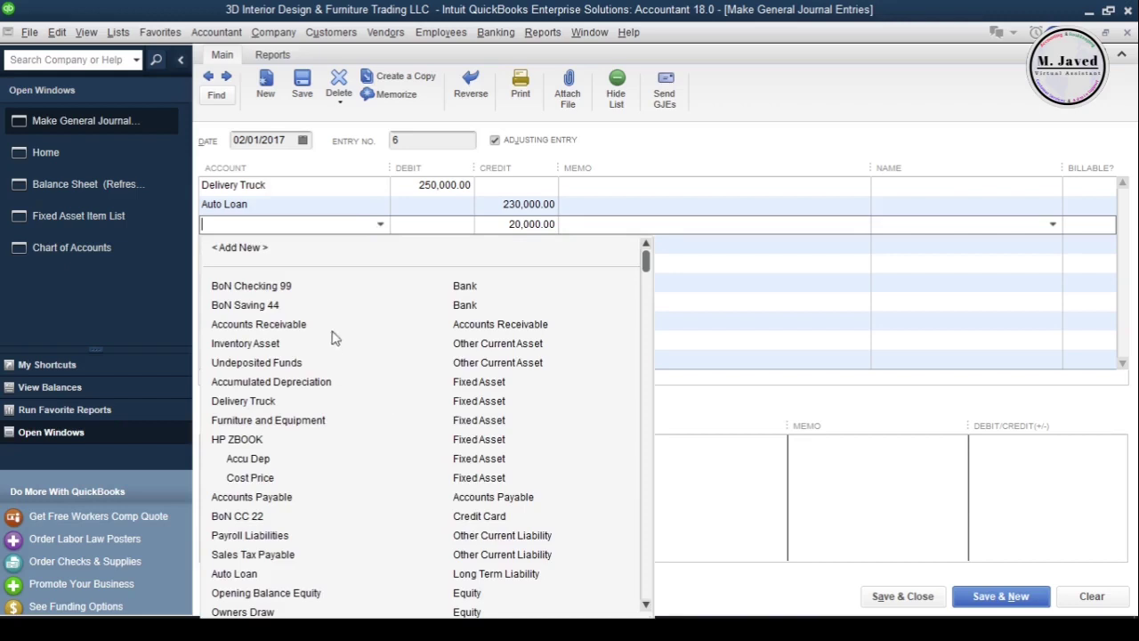
left_click(251, 286)
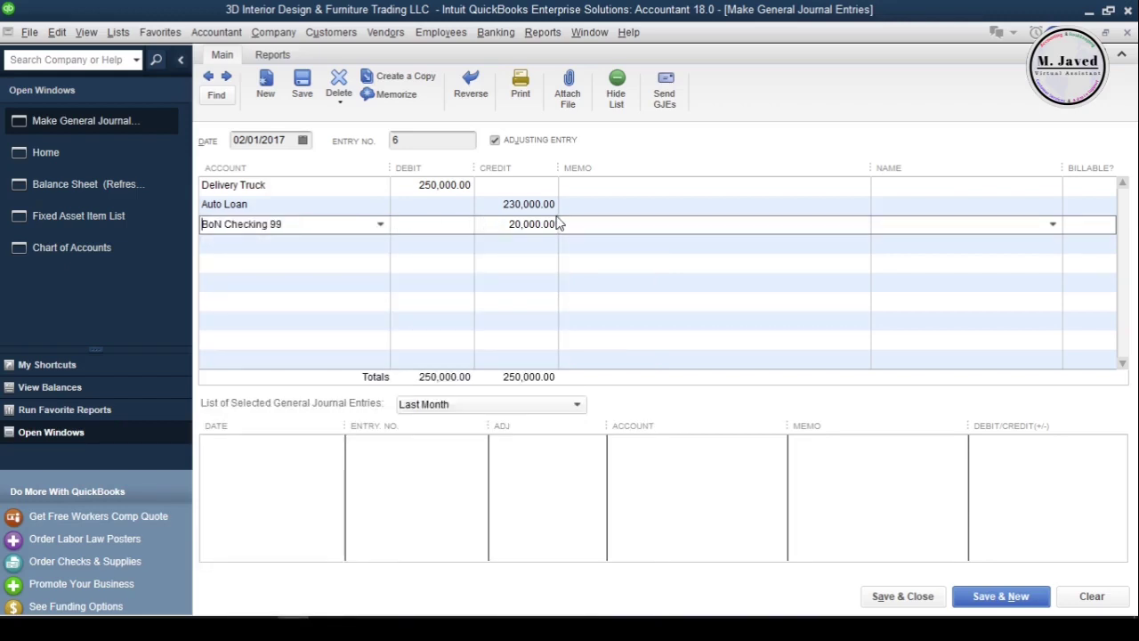
Step: Enter the memos "delivery Truck Purchased by financing", "Auto loan amount" and "Down Payment made" on the three lines, and save and close the entry
left_click(587, 192)
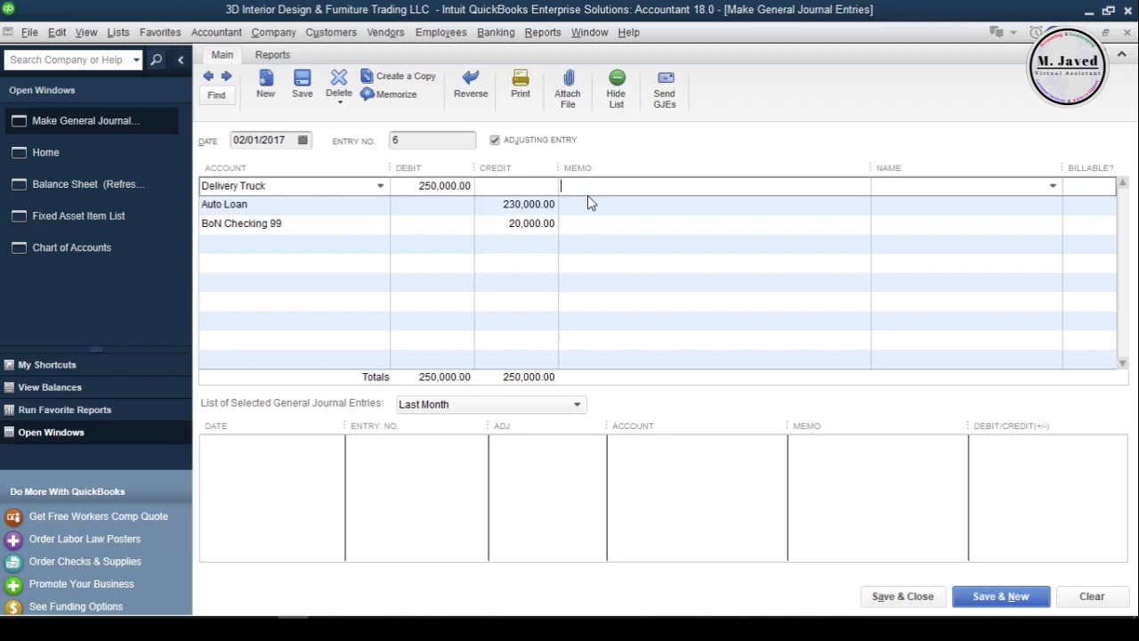
type("d")
type("eli")
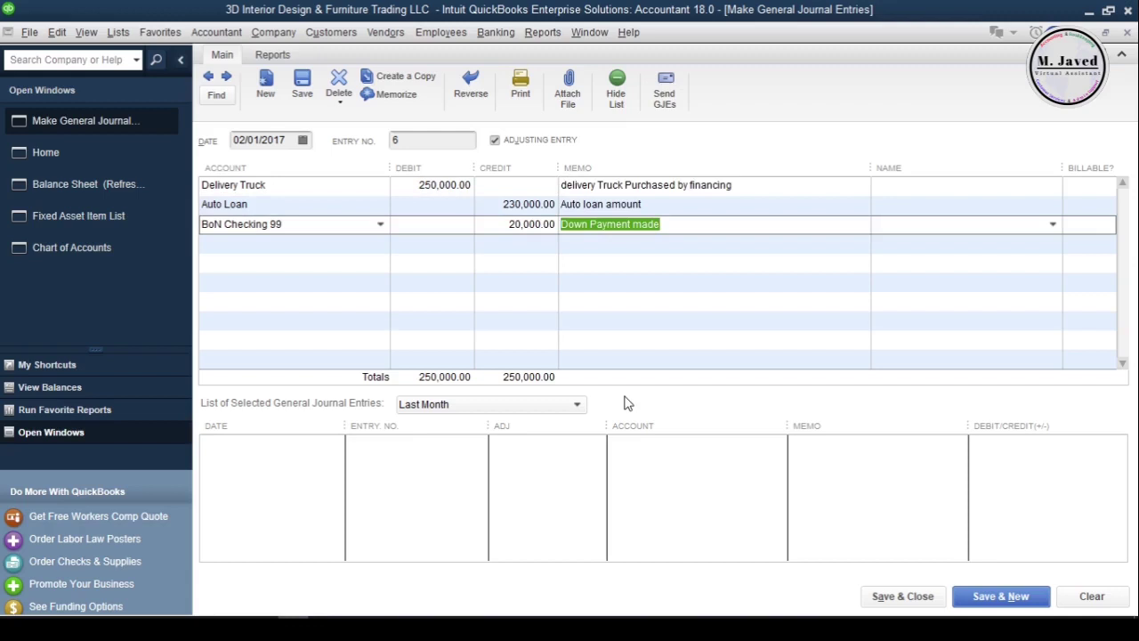
left_click(888, 594)
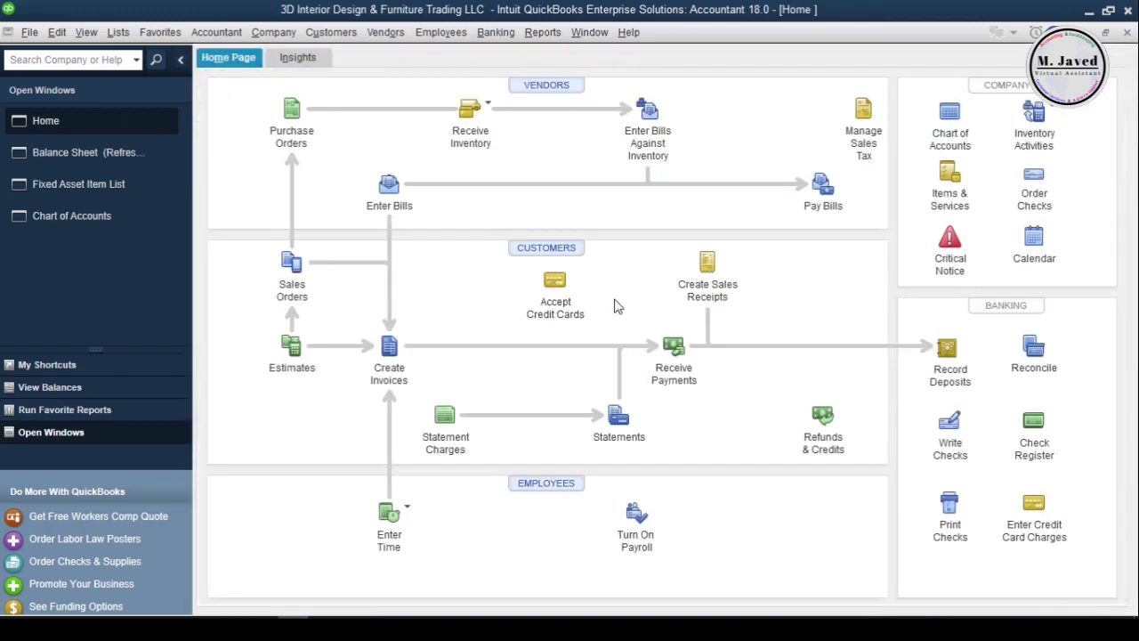
Step: Review Delivery Truck and BoN Checking 99 in the chart of accounts and check the down payment in the checking register
key("ctrl+a")
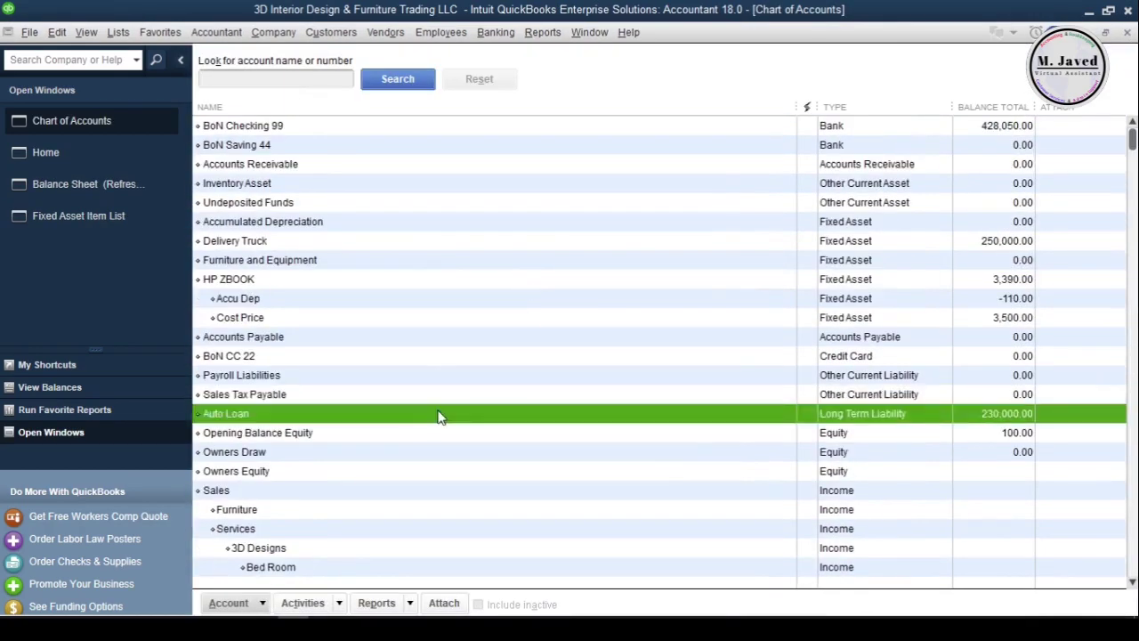
left_click(513, 242)
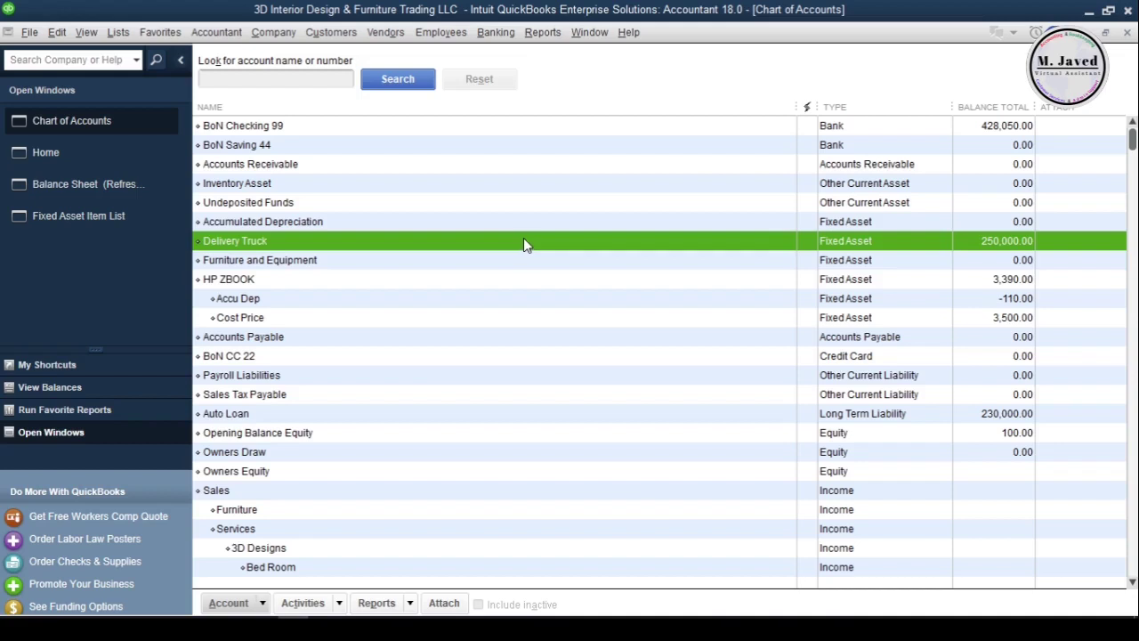
left_click(512, 128)
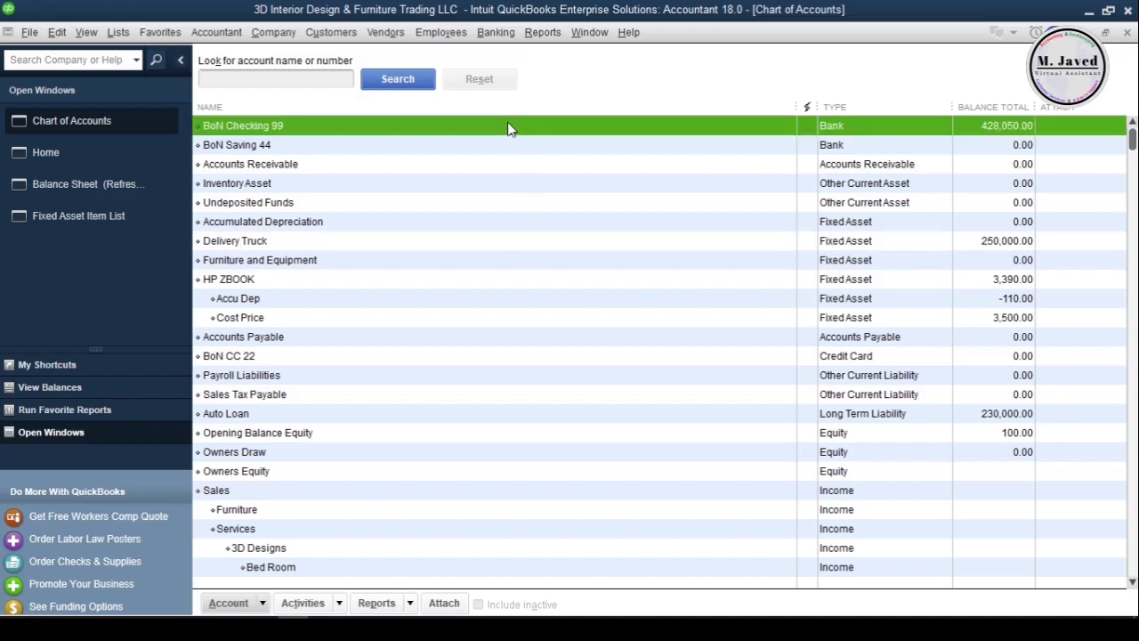
double_click(509, 128)
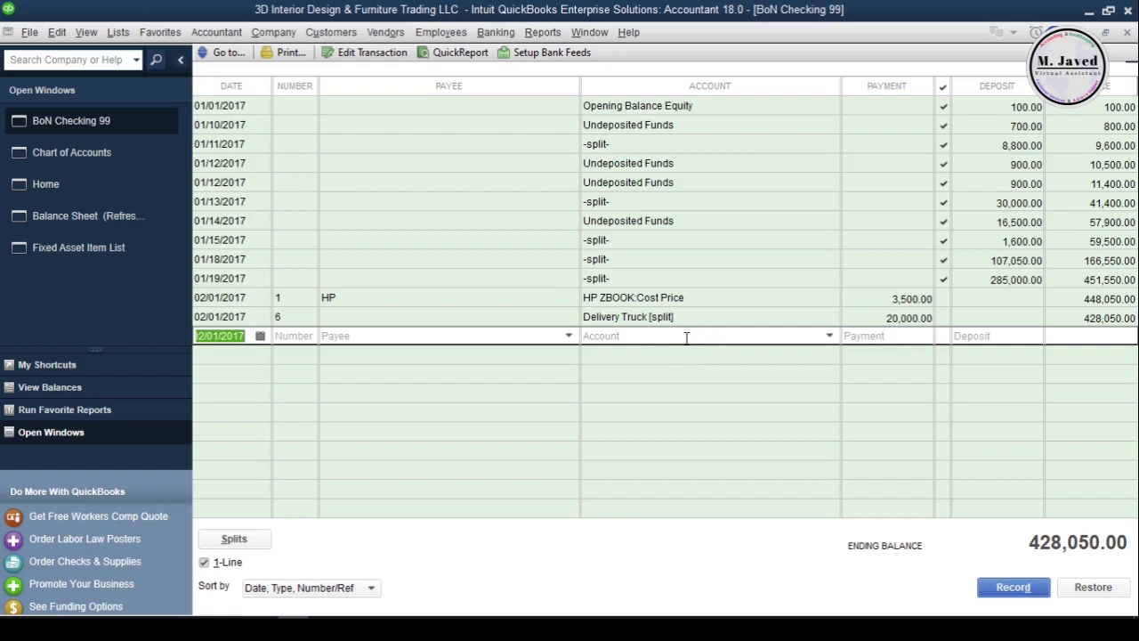
left_click(1121, 51)
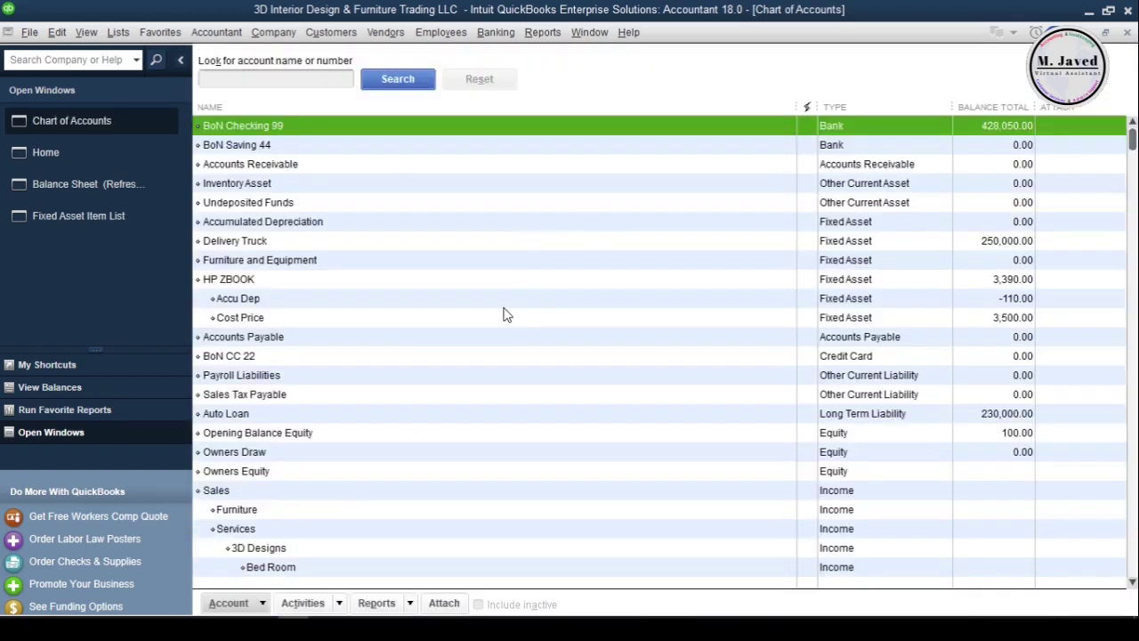
Step: Examine the delivery truck and auto loan on the refreshed Balance Sheet, and return to the home page
left_click(116, 185)
left_click(316, 333)
left_click(397, 367)
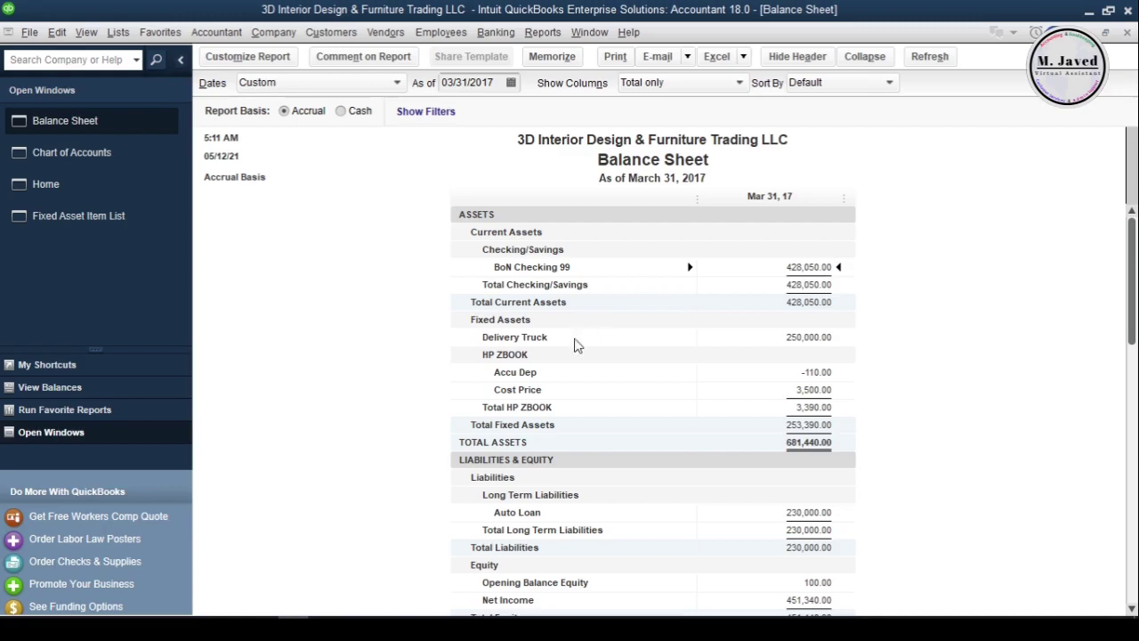
scroll(800, 344, "down", 1)
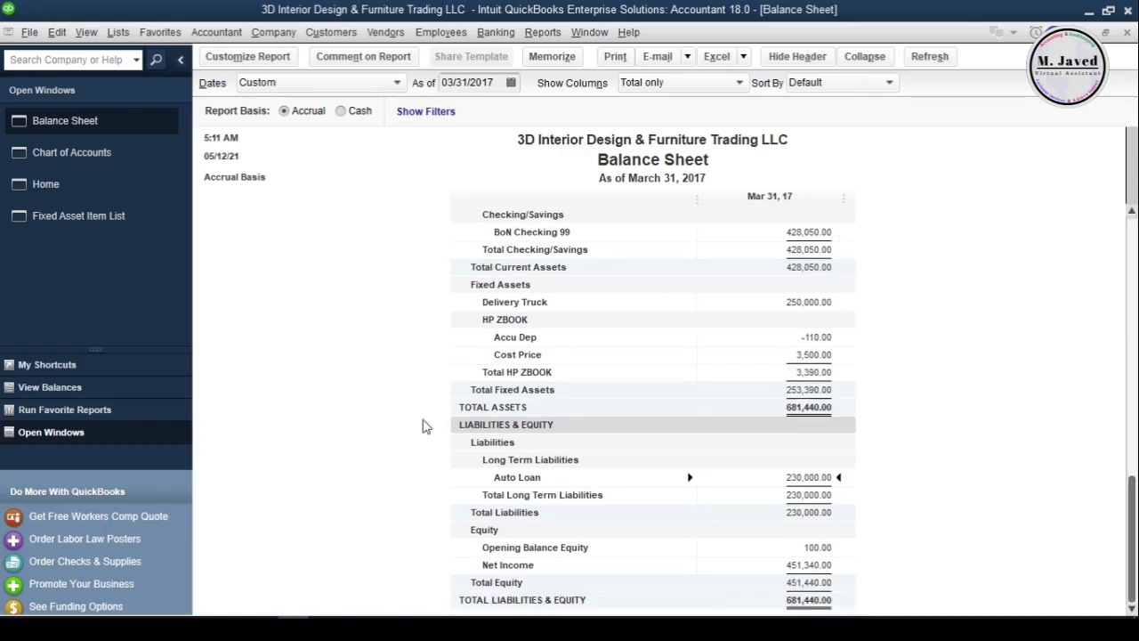
left_click(162, 189)
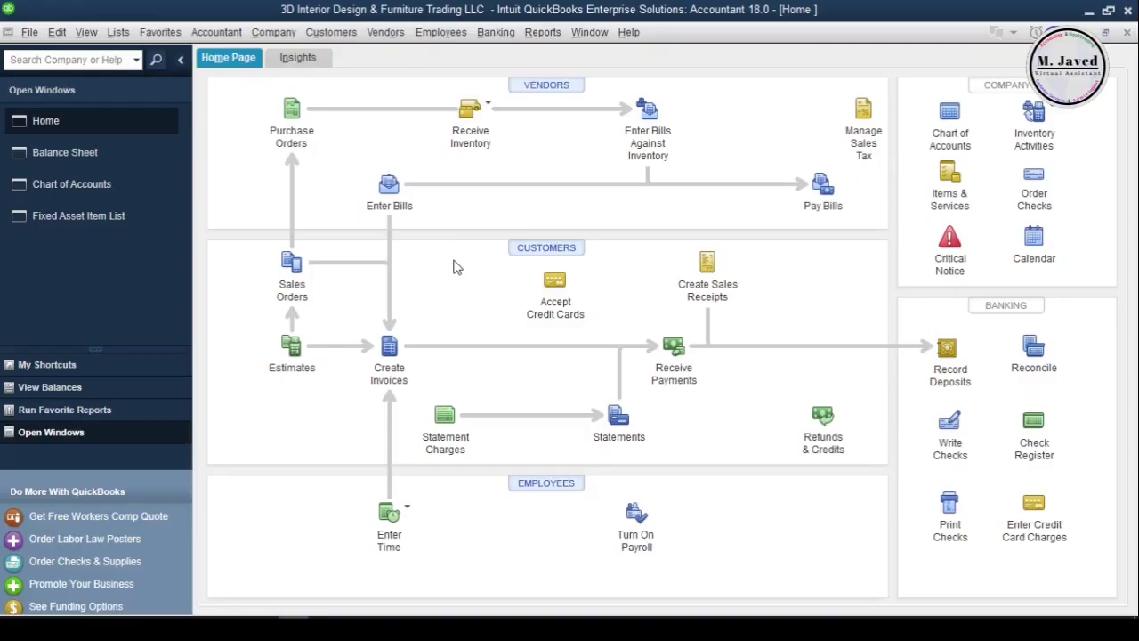
Step: Find the delivery truck purchase among the general journal entries, delete it, and close the journal window
left_click(273, 32)
left_click(356, 237)
left_click(208, 75)
left_click(209, 76)
left_click(678, 224)
left_click(678, 224)
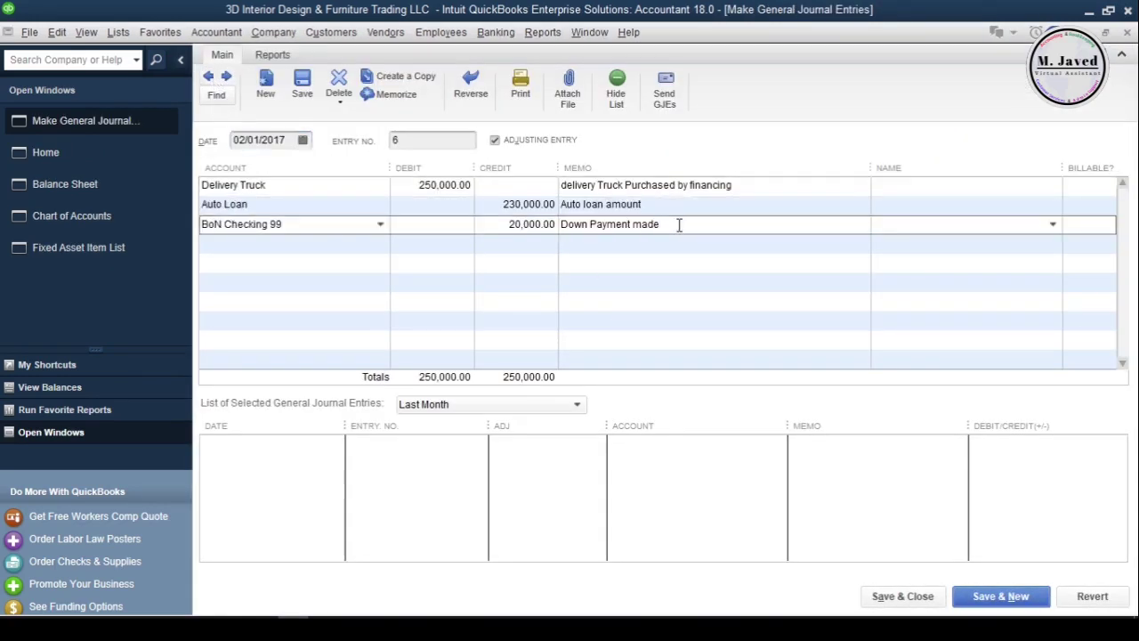
left_click(339, 89)
left_click(338, 114)
left_click(521, 204)
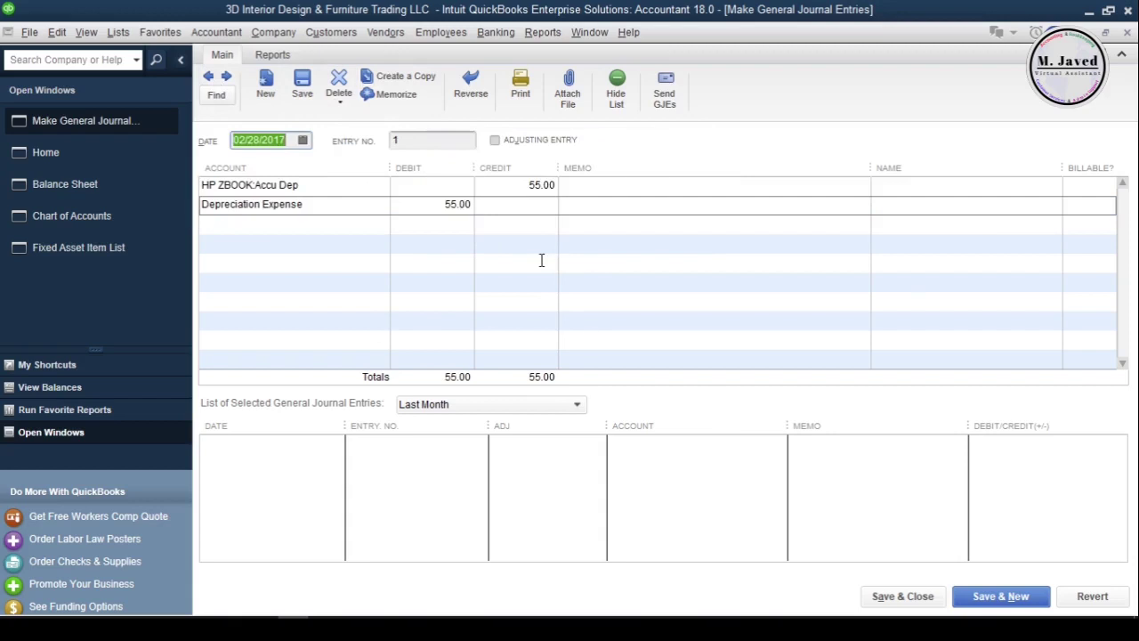
left_click(1129, 32)
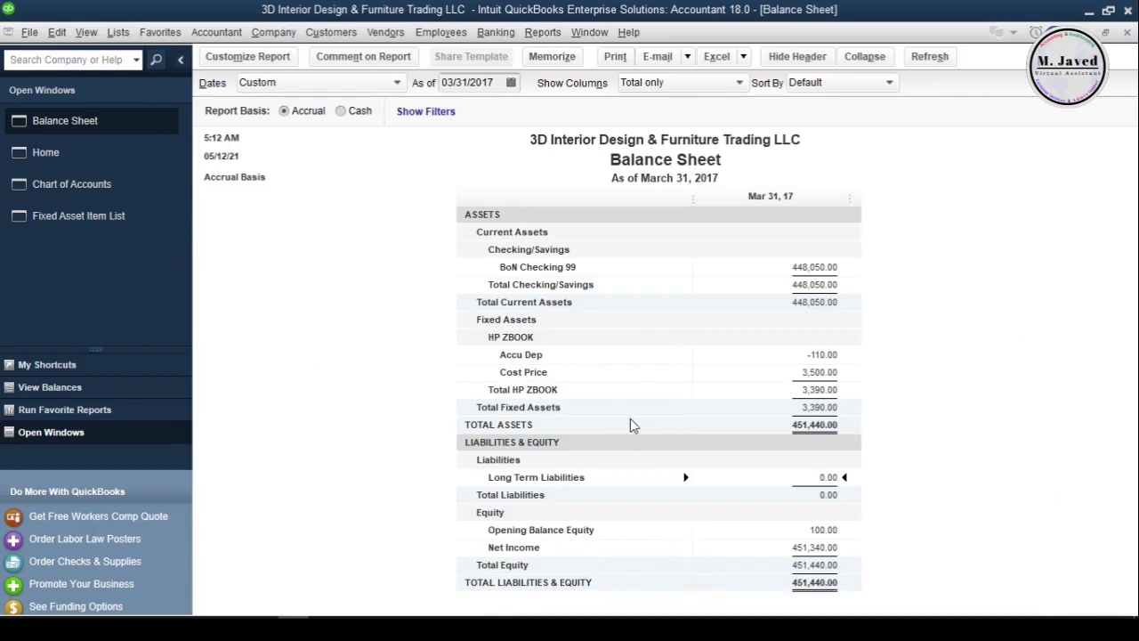
Step: Start a new general journal entry that debits Delivery Truck 250,000 and credits Auto Loan 250,000
key("ctrl+Tab")
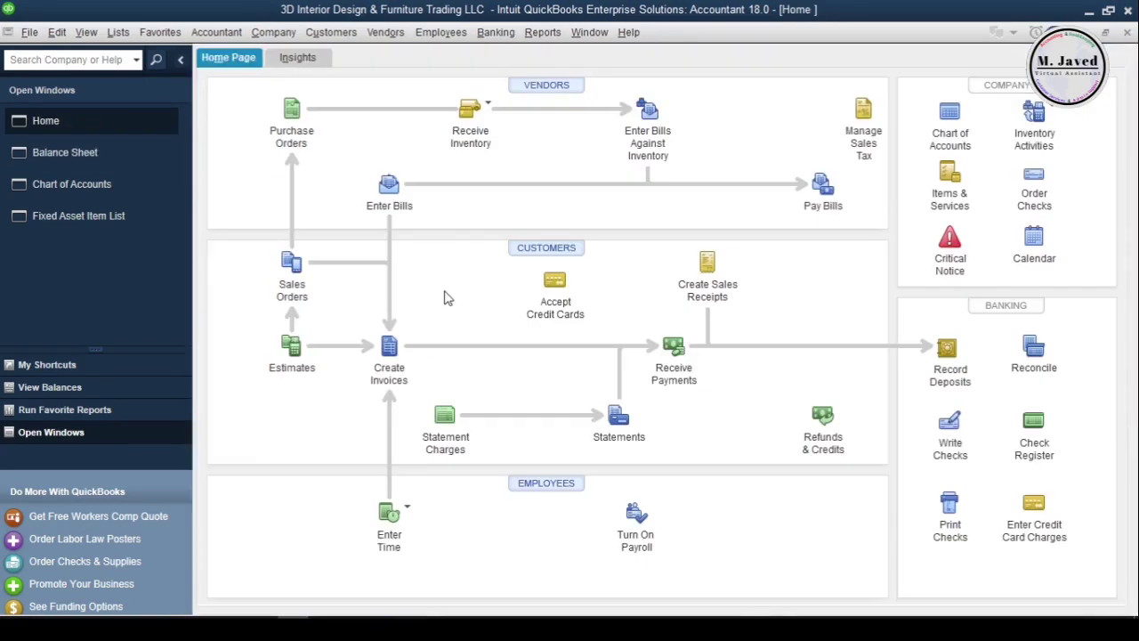
left_click(274, 32)
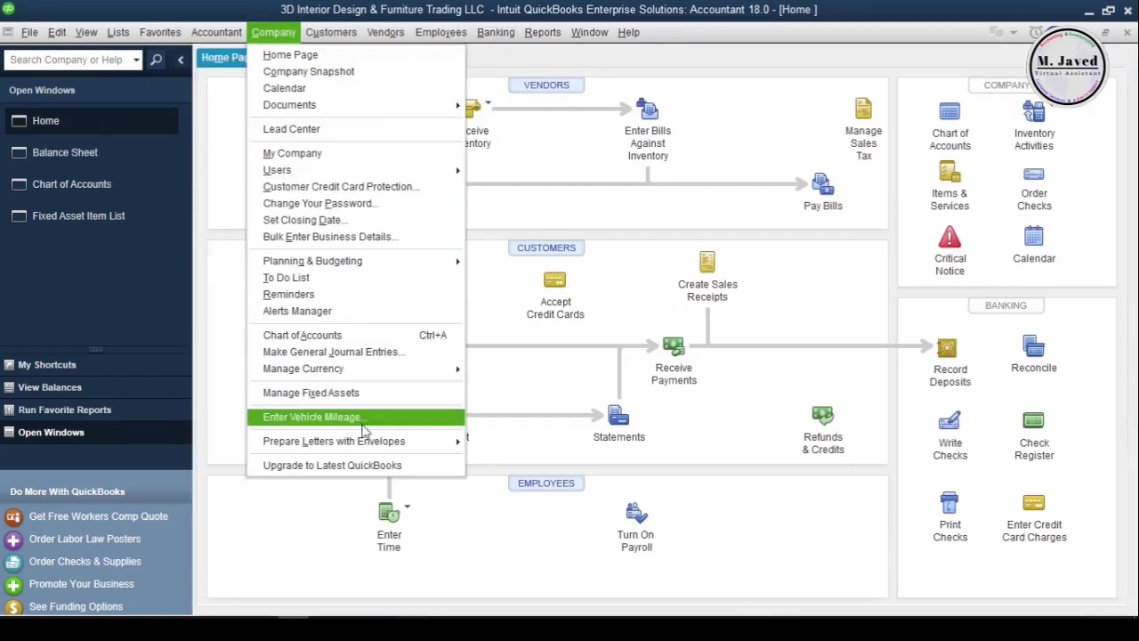
left_click(333, 352)
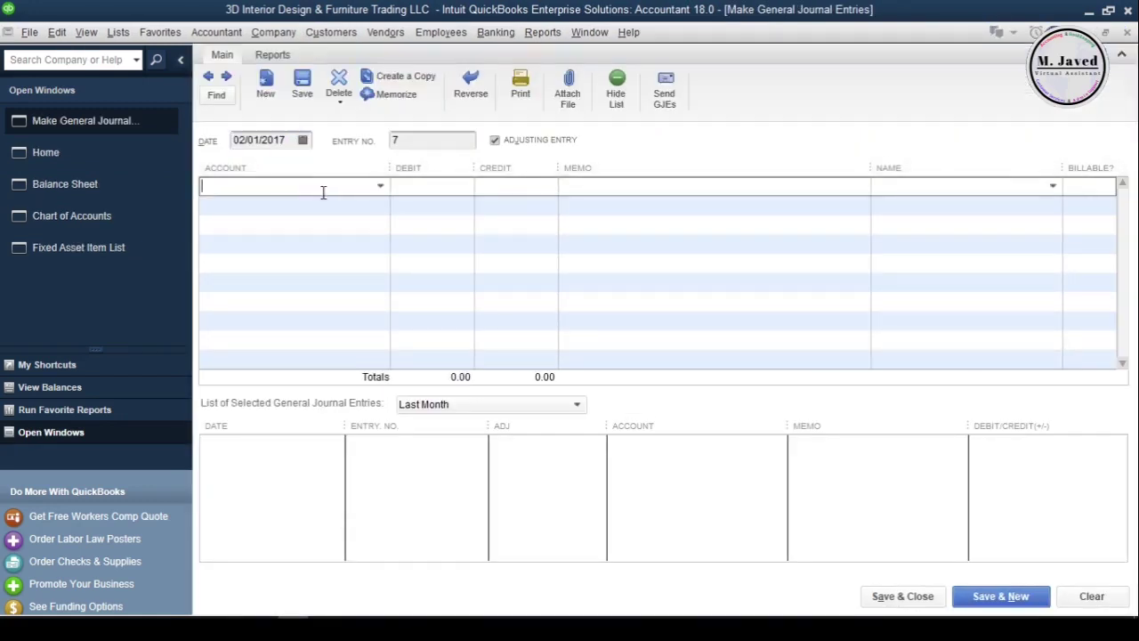
left_click(381, 187)
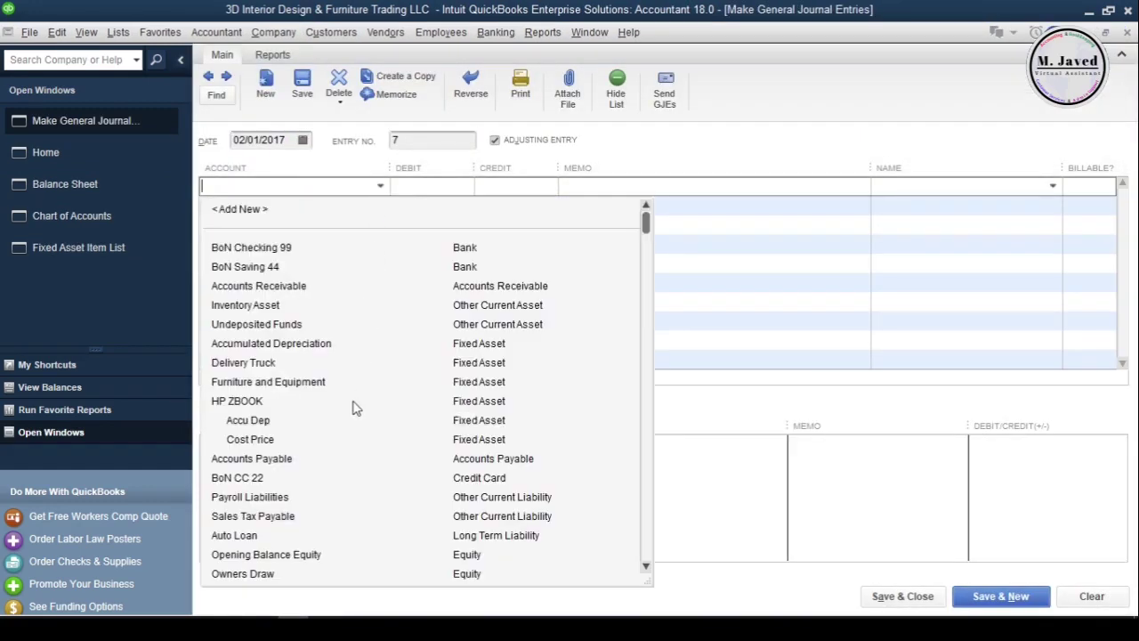
left_click(315, 364)
left_click(442, 191)
type("250000")
left_click(383, 208)
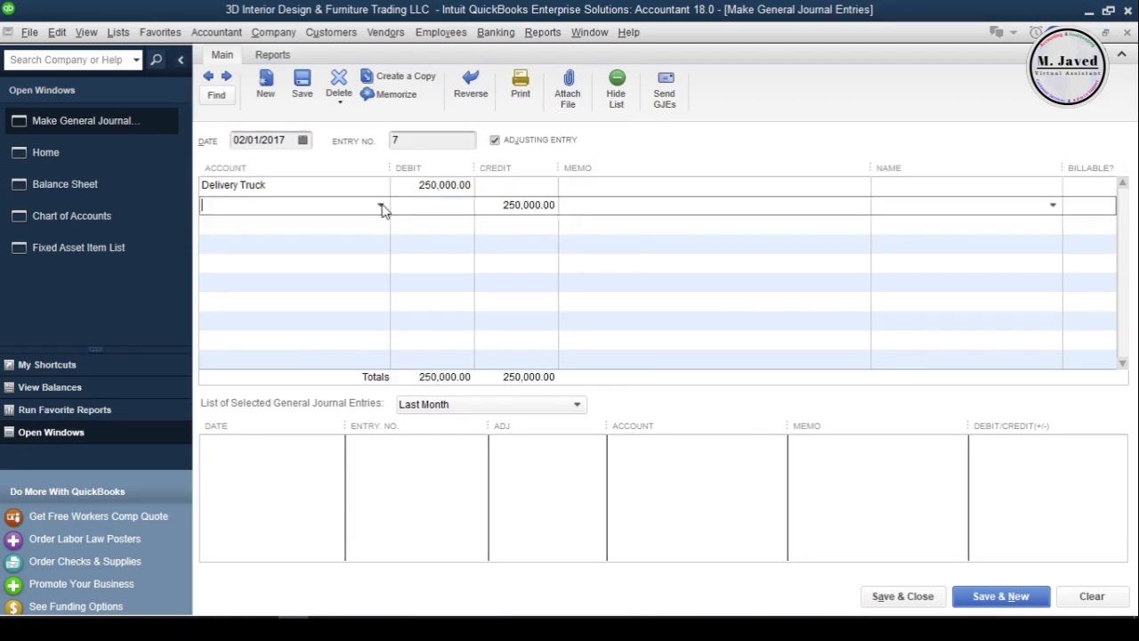
left_click(380, 205)
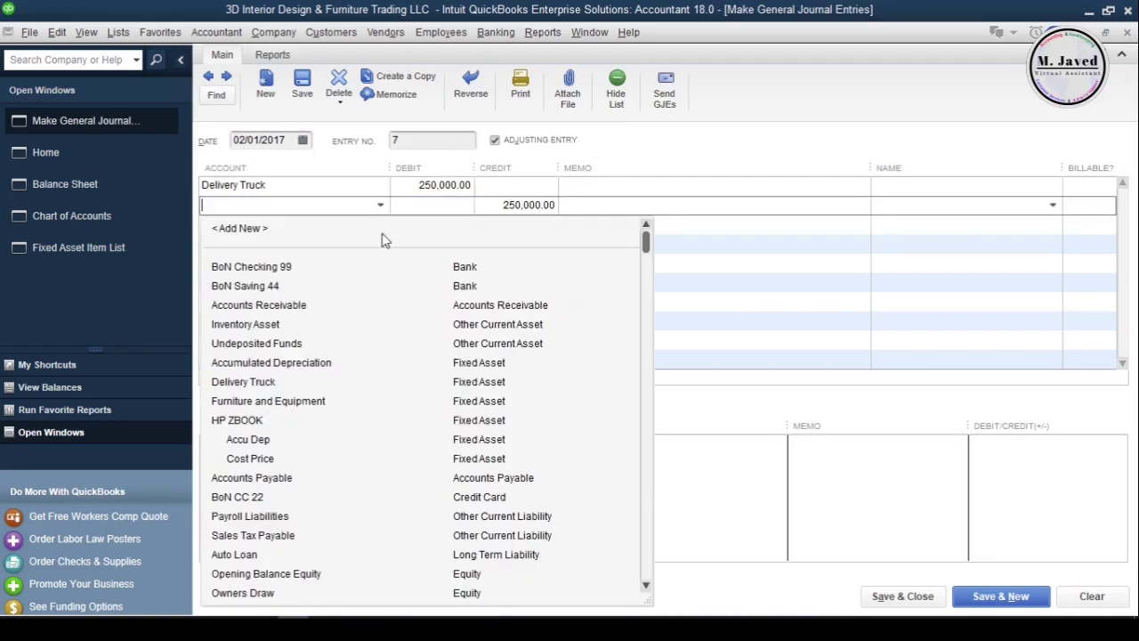
left_click(253, 555)
Step: Enter the memos "Delivery Truck Financed" and "Loan Taken" on the two journal lines, and save and close the entry
left_click(600, 189)
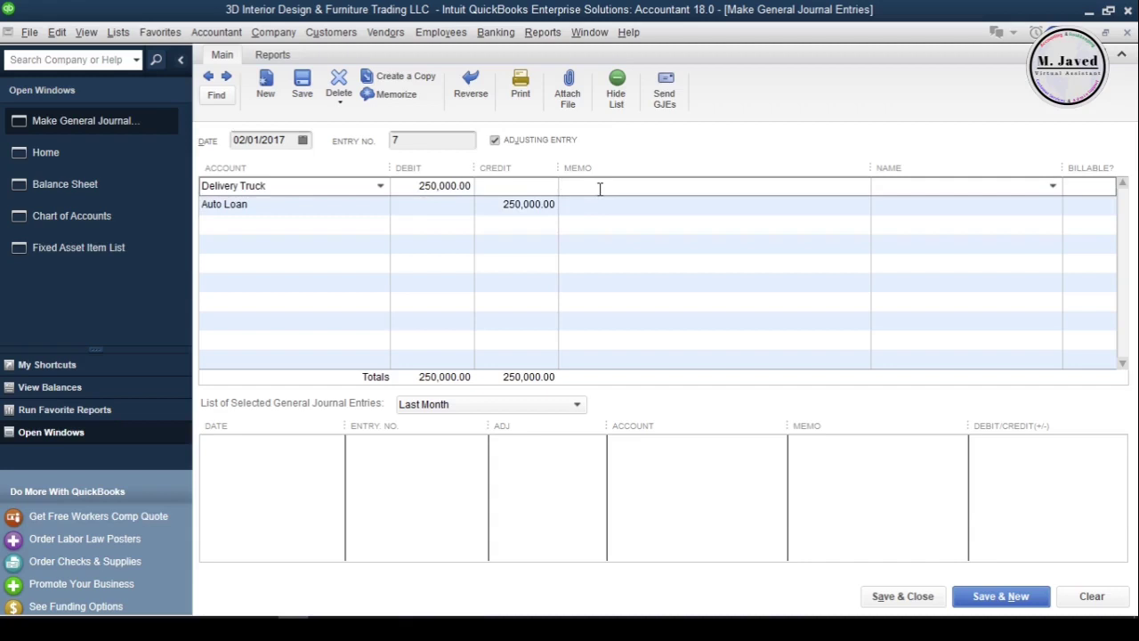
type("Delivery Truck Financed")
left_click(623, 204)
type("Loan Taken")
left_click(703, 188)
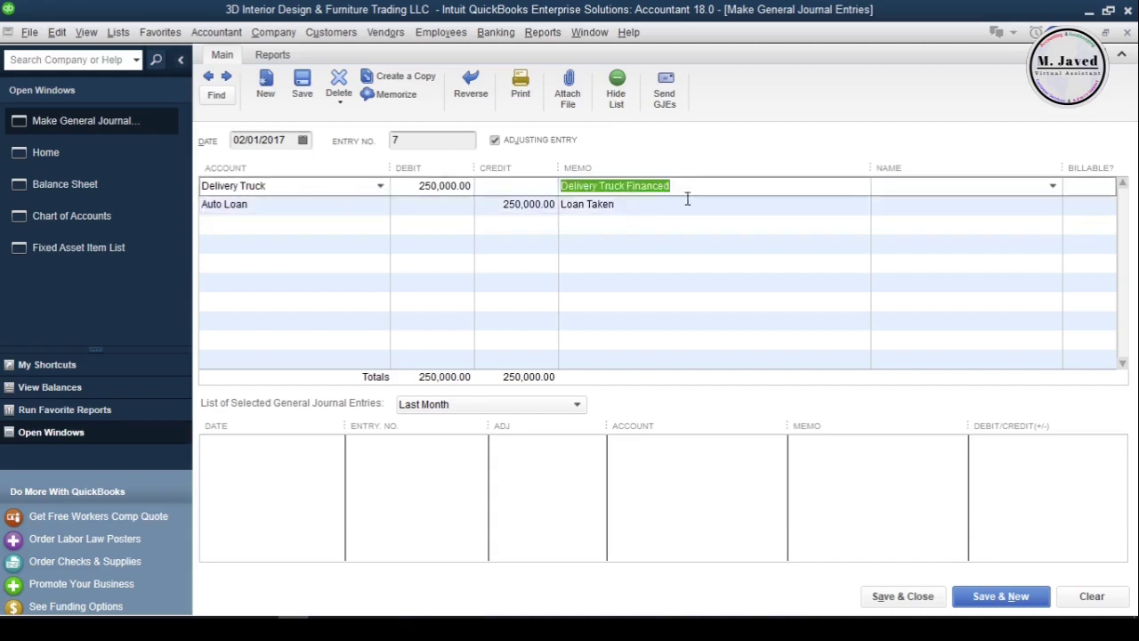
left_click(890, 598)
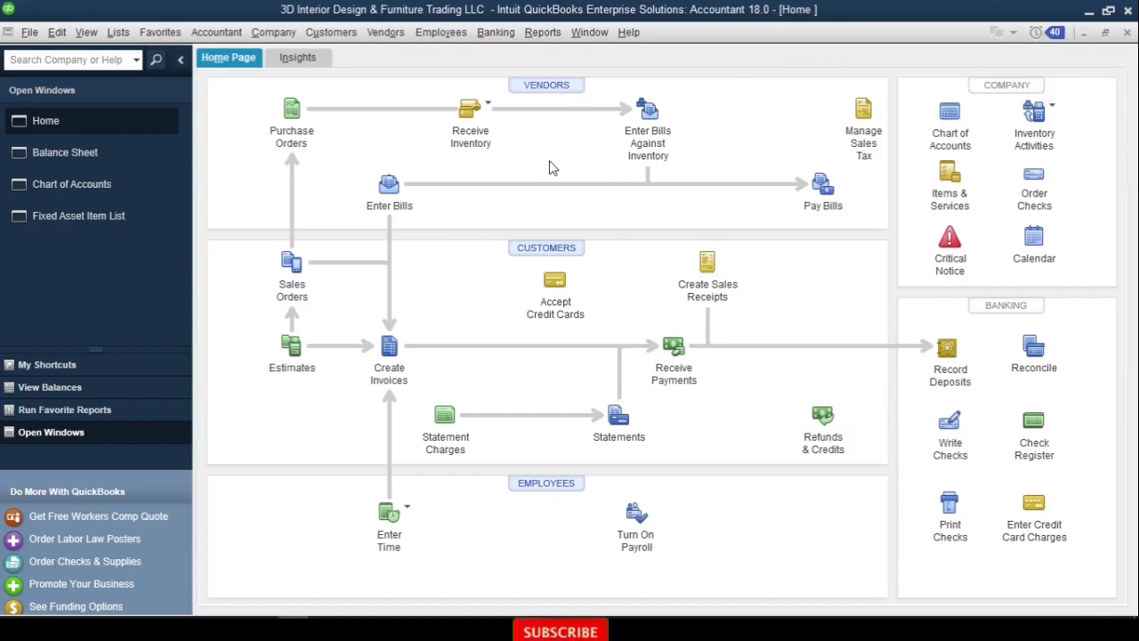
Step: Review the delivery truck and auto loan amounts on the Balance Sheet, and return to the home page
left_click(109, 152)
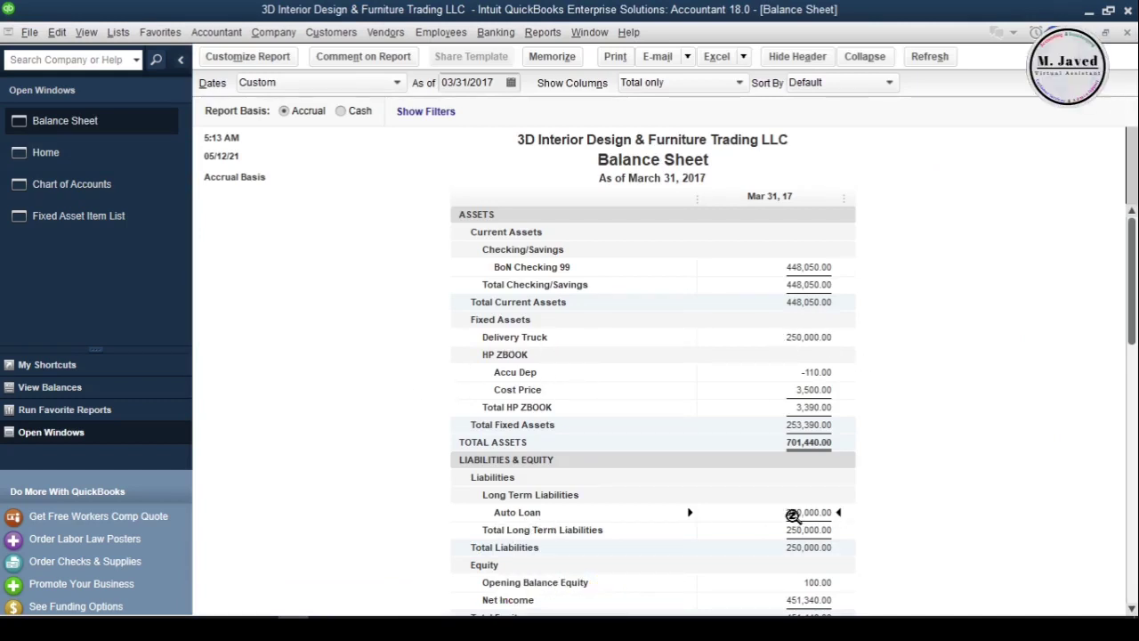
scroll(791, 516, "down", 1)
scroll(792, 507, "up", 1)
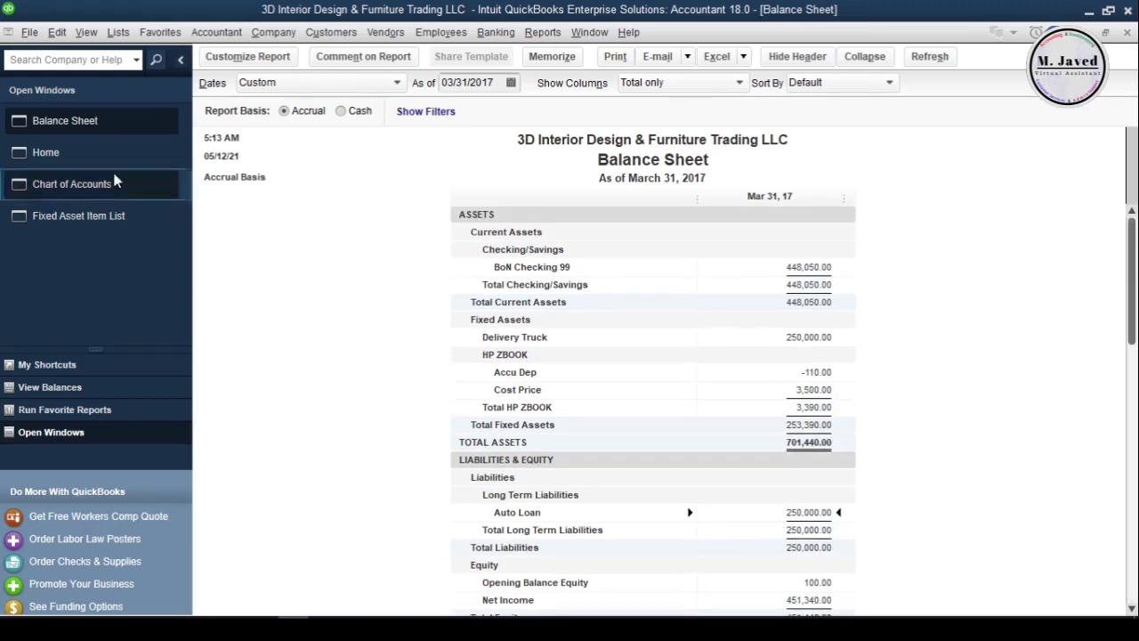
left_click(89, 157)
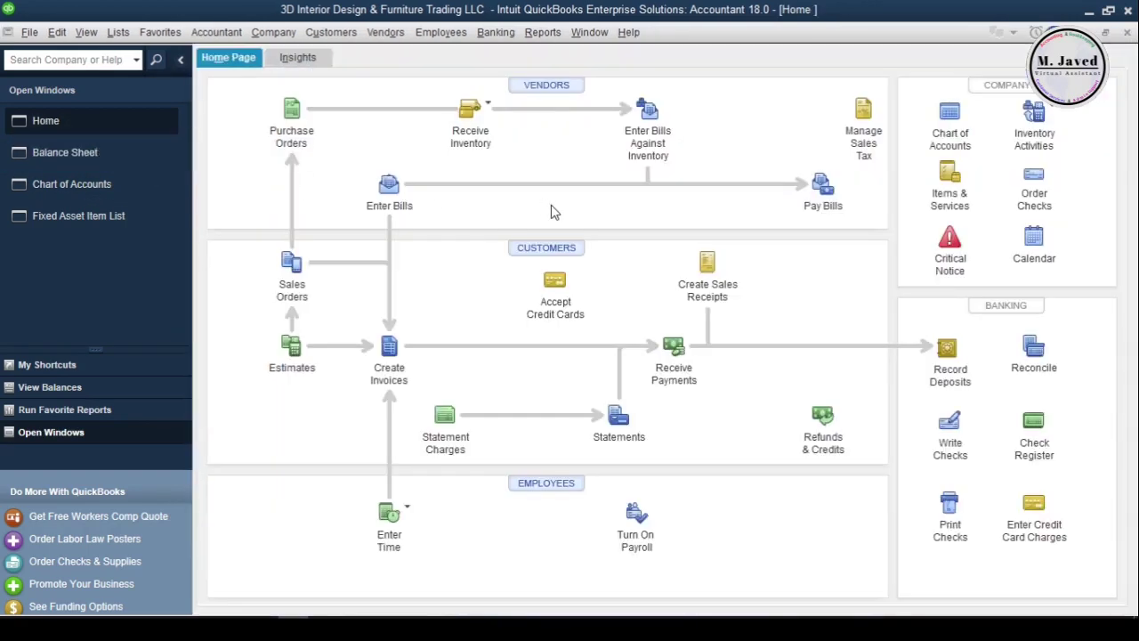
Step: Start a check from BoN Checking 99 payable to Auto Loan Company, adding the payee as a new vendor
left_click(496, 32)
left_click(525, 51)
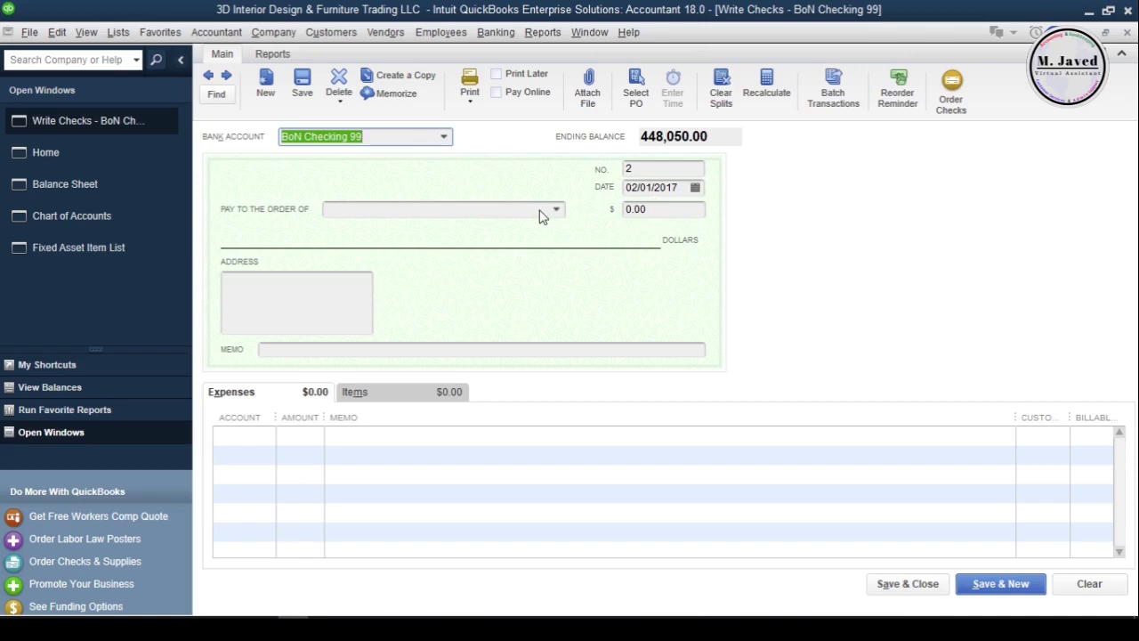
left_click(445, 211)
type("Auto Loan Company")
left_click(637, 211)
left_click(473, 268)
left_click(602, 314)
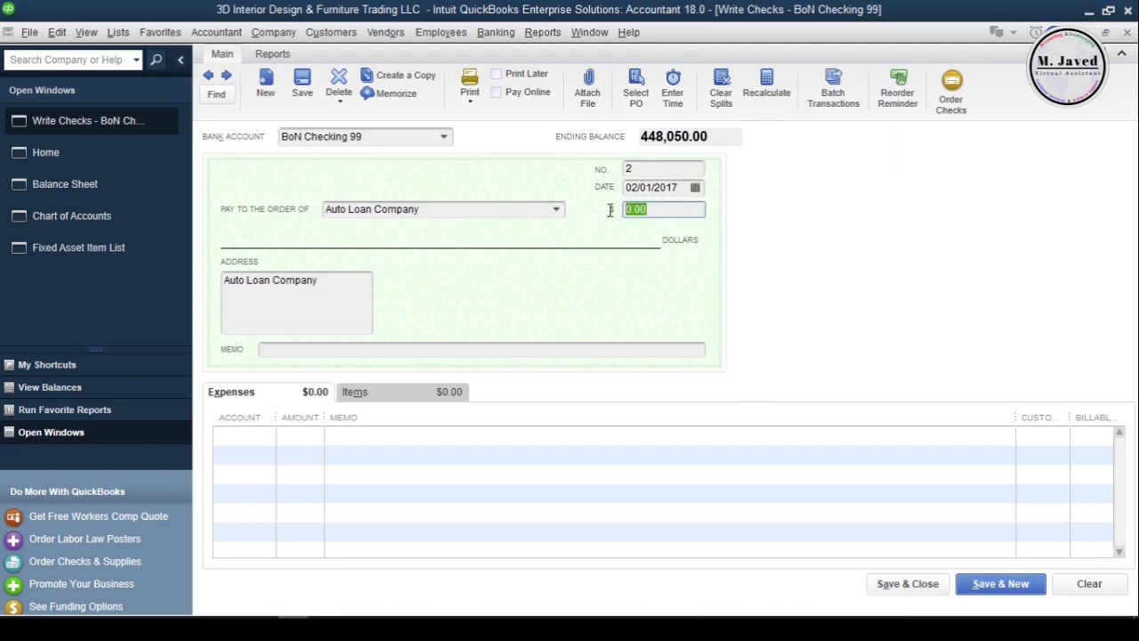
Step: Set the check amount to 20,000 and assign its expense line to the Auto Loan account
type("20000")
left_click(387, 349)
left_click(363, 393)
left_click(316, 395)
left_click(269, 439)
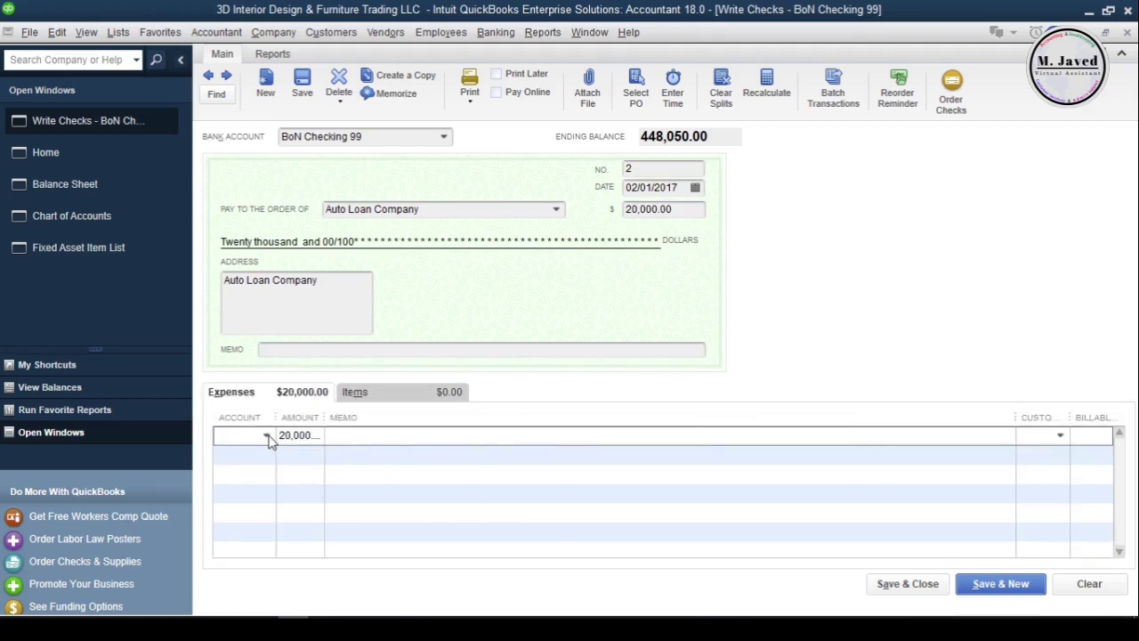
left_click(267, 436)
scroll(376, 323, "up", 8)
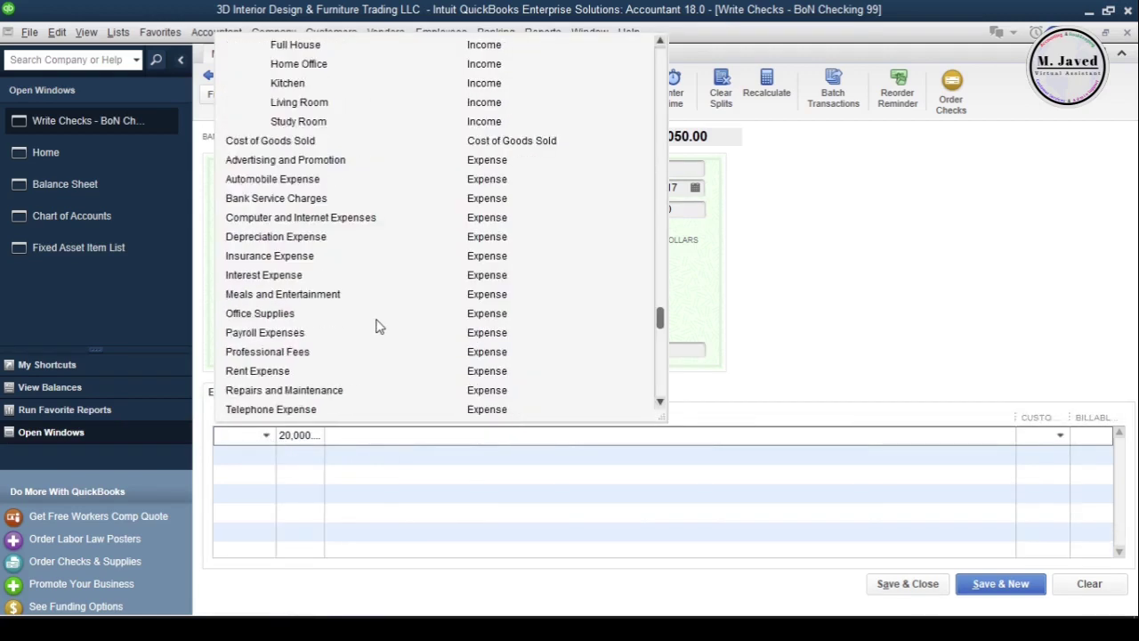
left_click(374, 199)
Step: Enter the memo "Down Payment Made" on the expense line, and save and close the check
left_click(380, 433)
type("Down Pa")
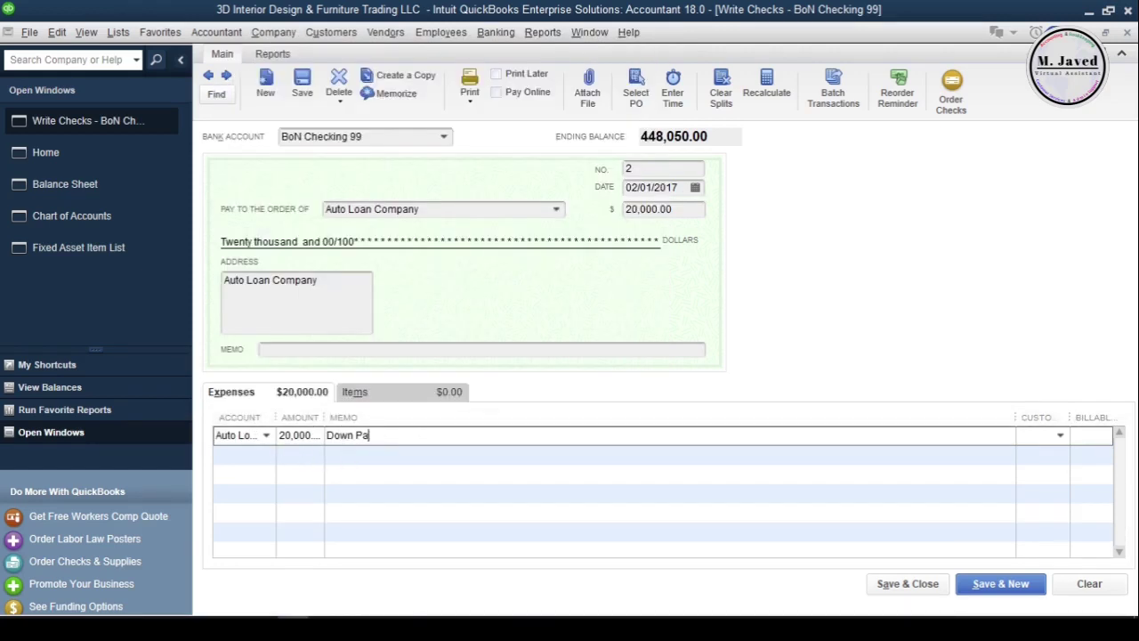
type("yment Made")
left_click(490, 437)
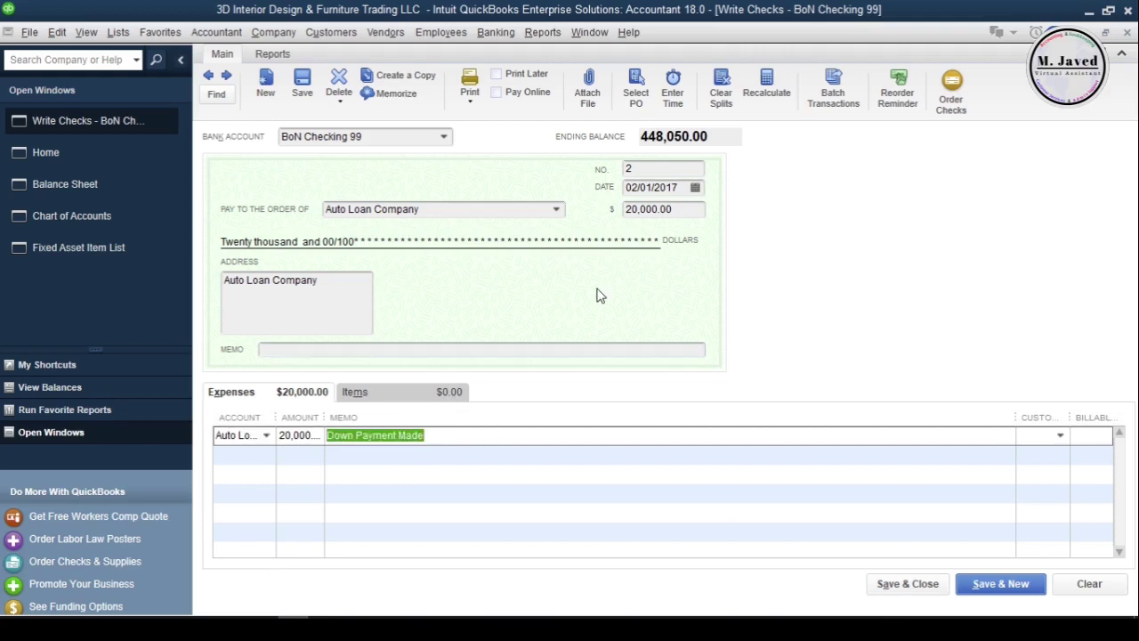
left_click(908, 584)
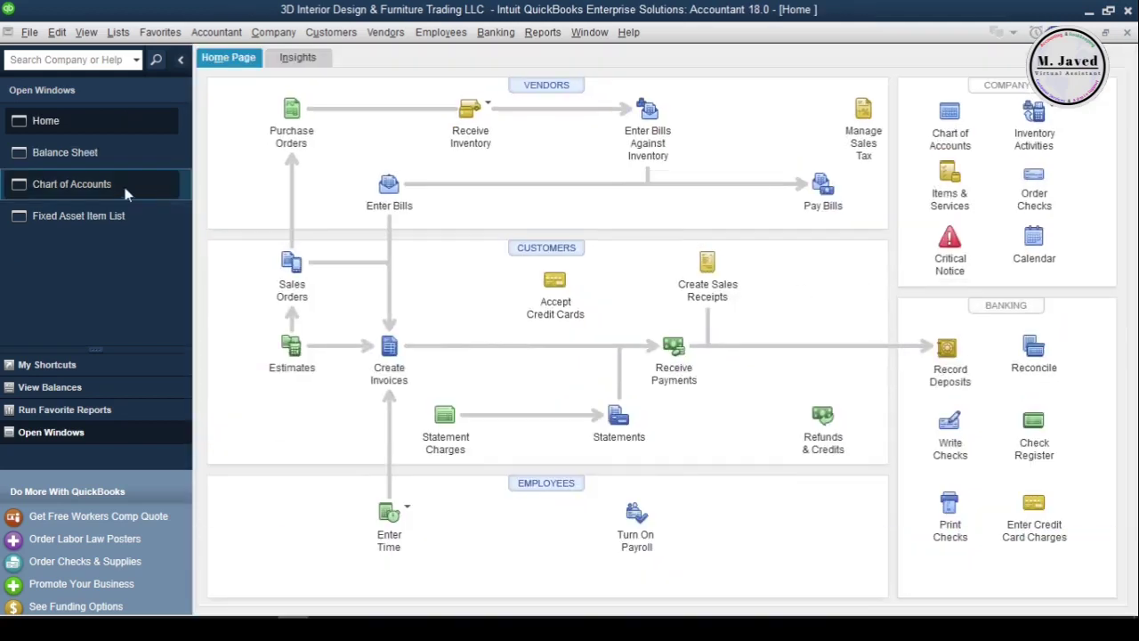
Step: Check the checking account and auto loan balances on the Balance Sheet, and return to the home page
left_click(71, 152)
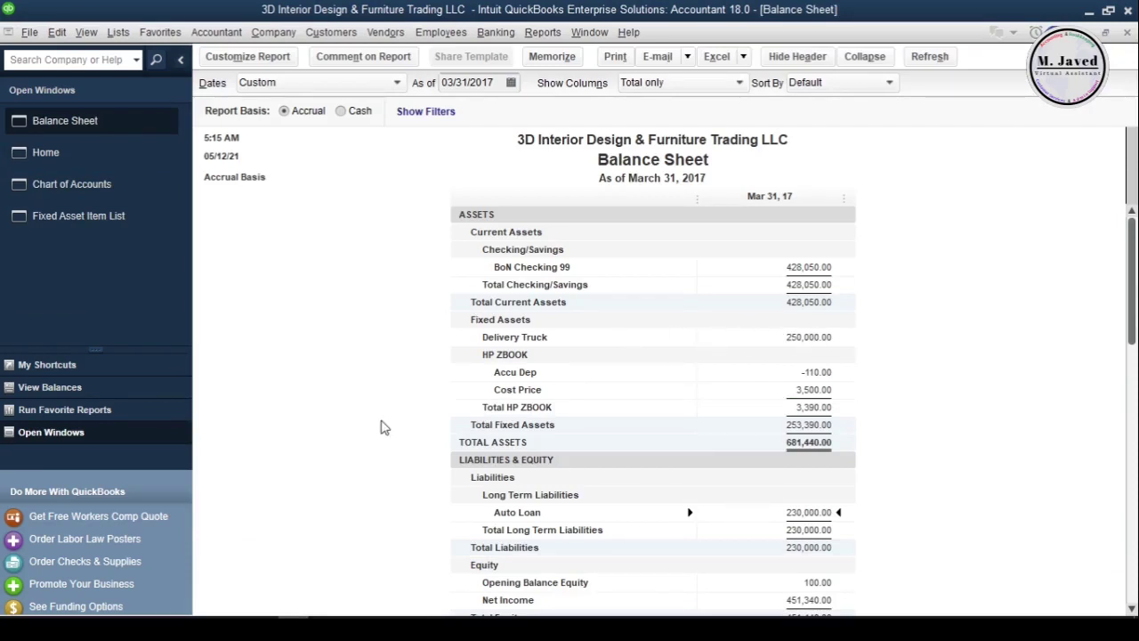
left_click(53, 152)
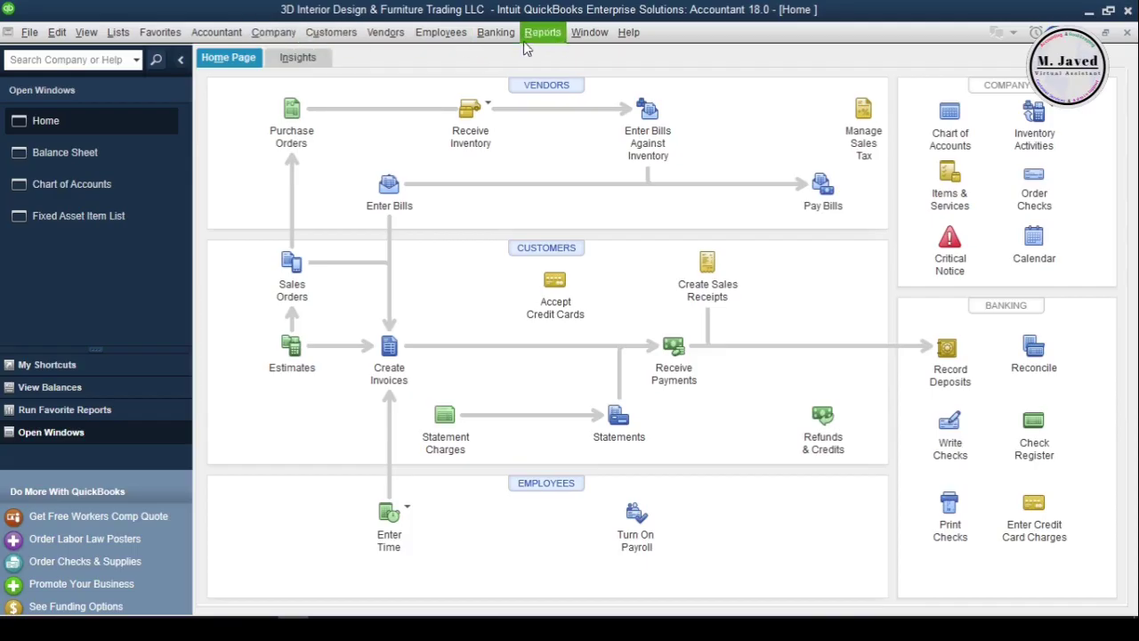
Step: Find the 20,000 check to Auto Loan Company, delete it, and close the check window
left_click(496, 32)
left_click(512, 49)
left_click(210, 77)
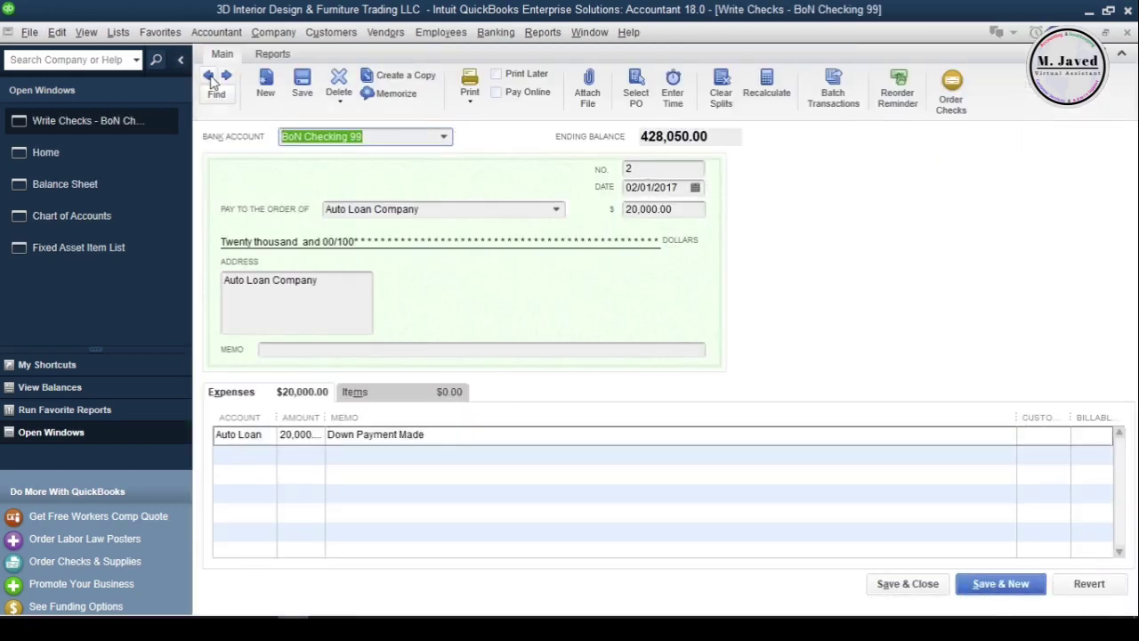
left_click(339, 100)
left_click(352, 116)
left_click(540, 213)
left_click(1126, 33)
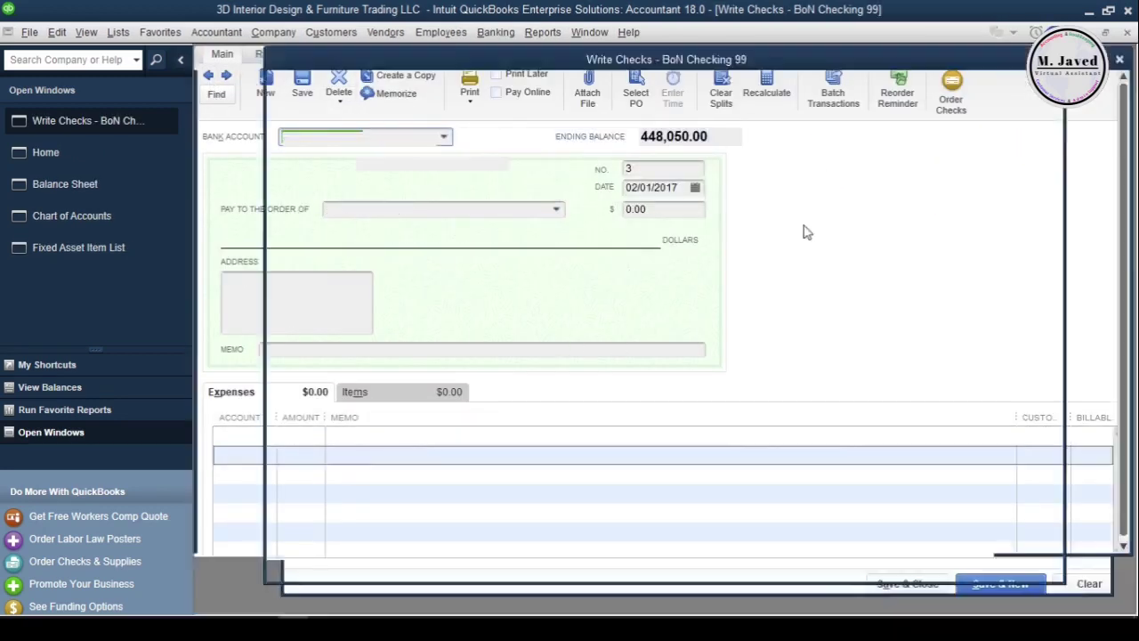
Step: Find the 250,000 "Delivery Truck Financed" journal entry, delete it, and close the journal window
left_click(273, 32)
left_click(320, 347)
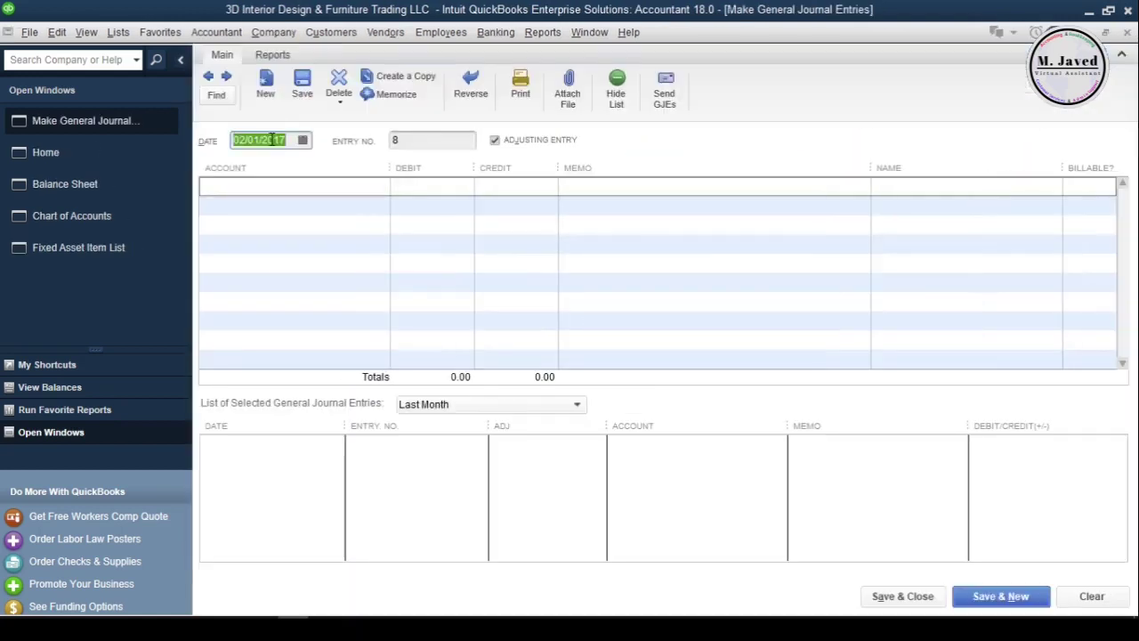
key("alt+p")
key("alt+p")
key("alt+p")
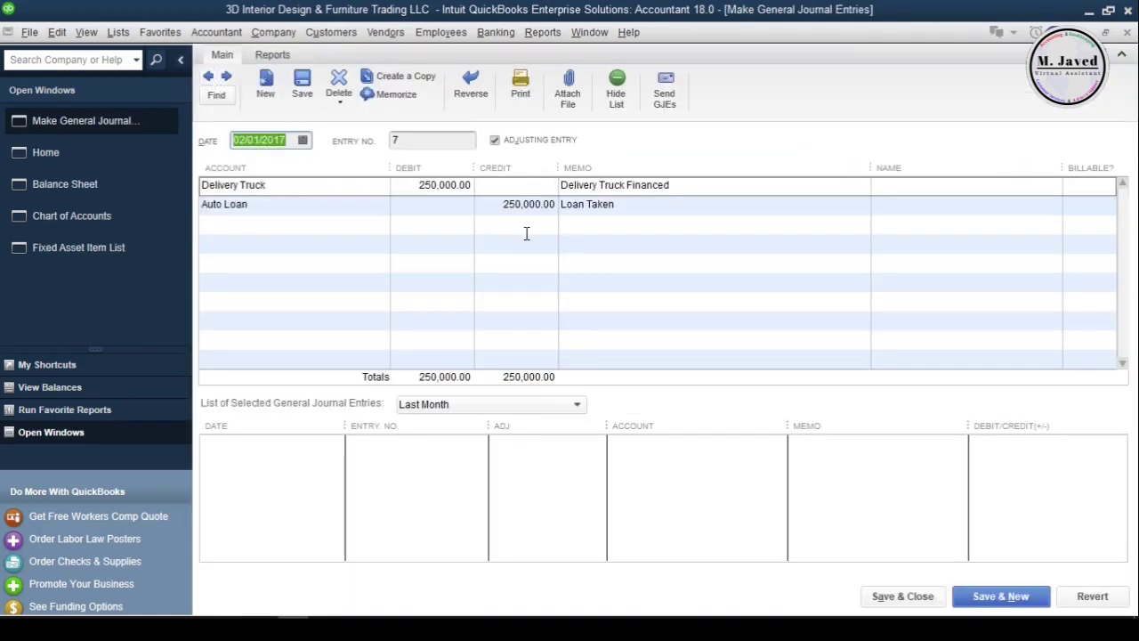
left_click(646, 210)
left_click(339, 101)
left_click(343, 114)
left_click(532, 210)
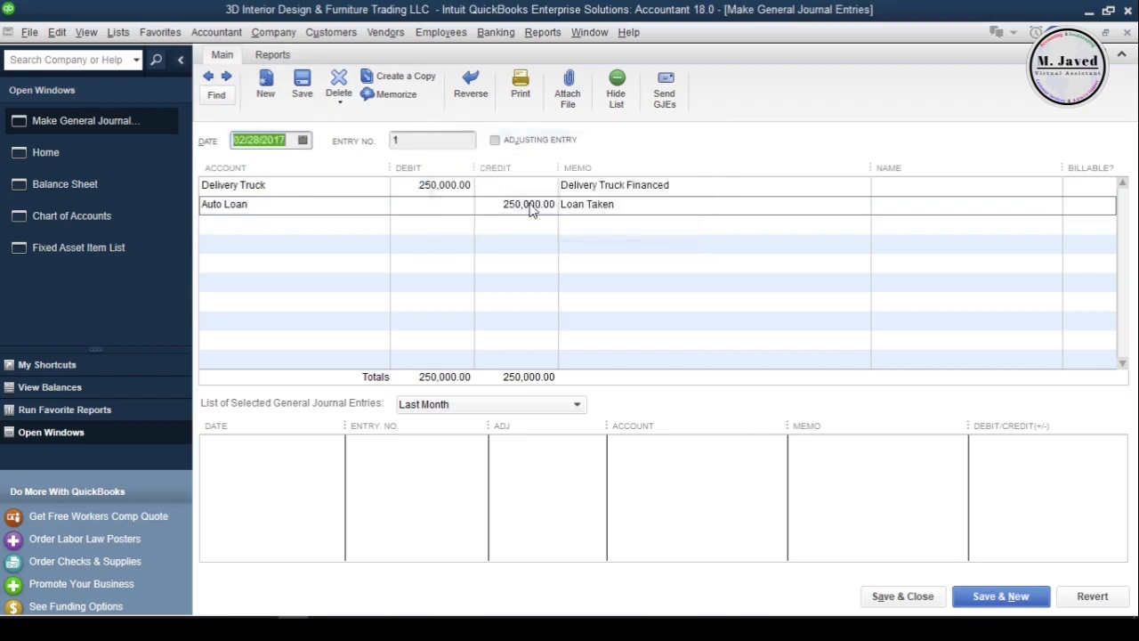
left_click(1126, 33)
Step: Check the fixed assets and long term liabilities on the Balance Sheet, and return to the home page
left_click(140, 158)
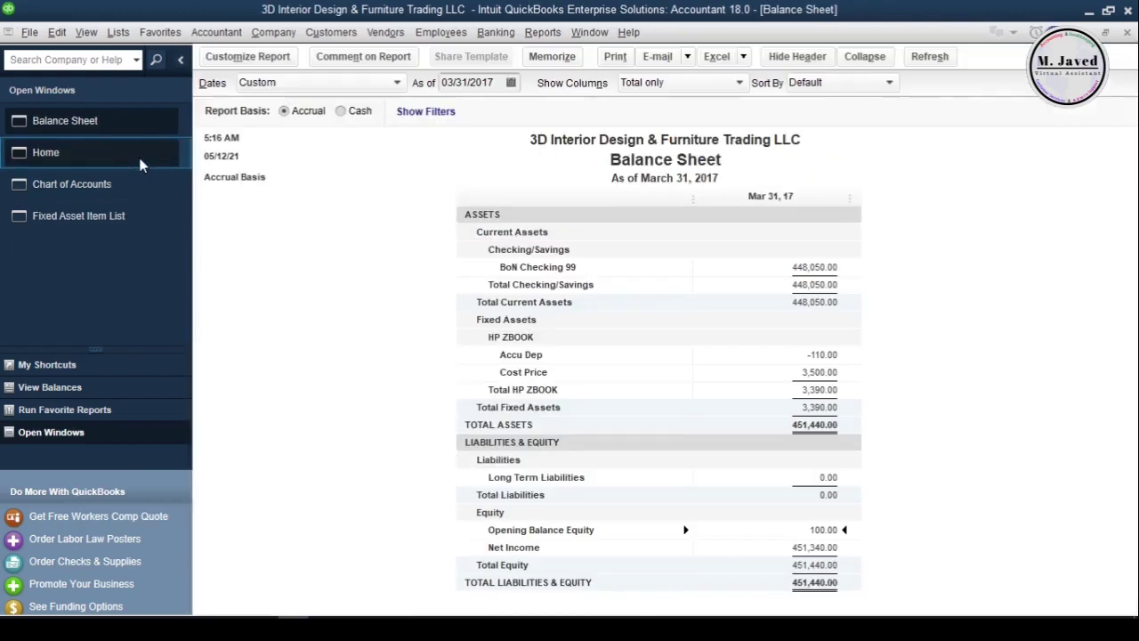
left_click(817, 479)
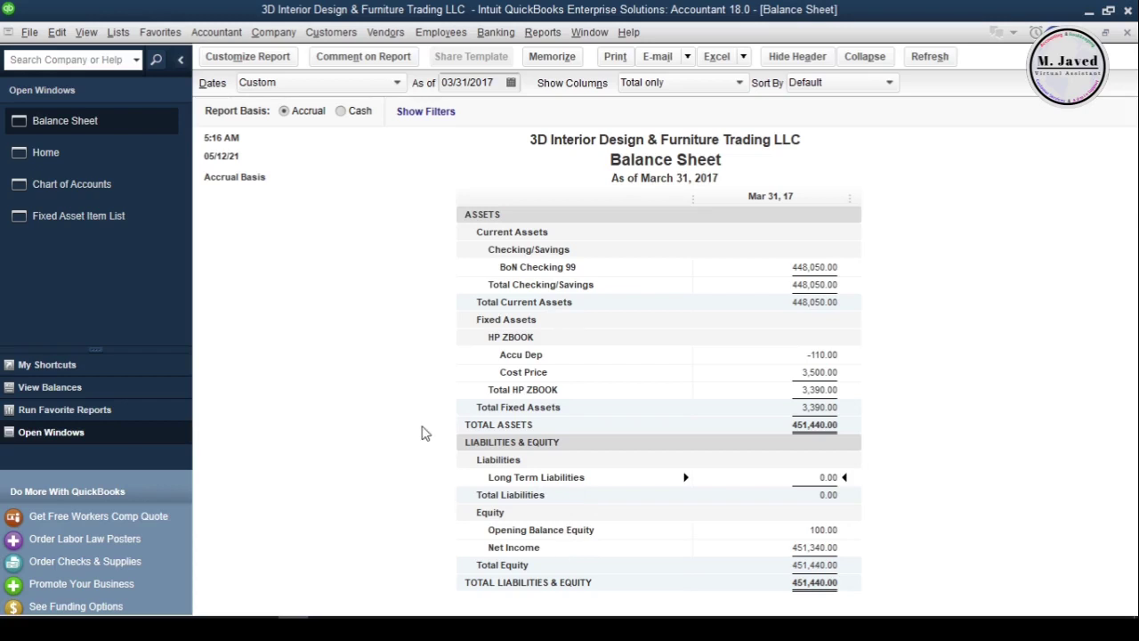
left_click(53, 152)
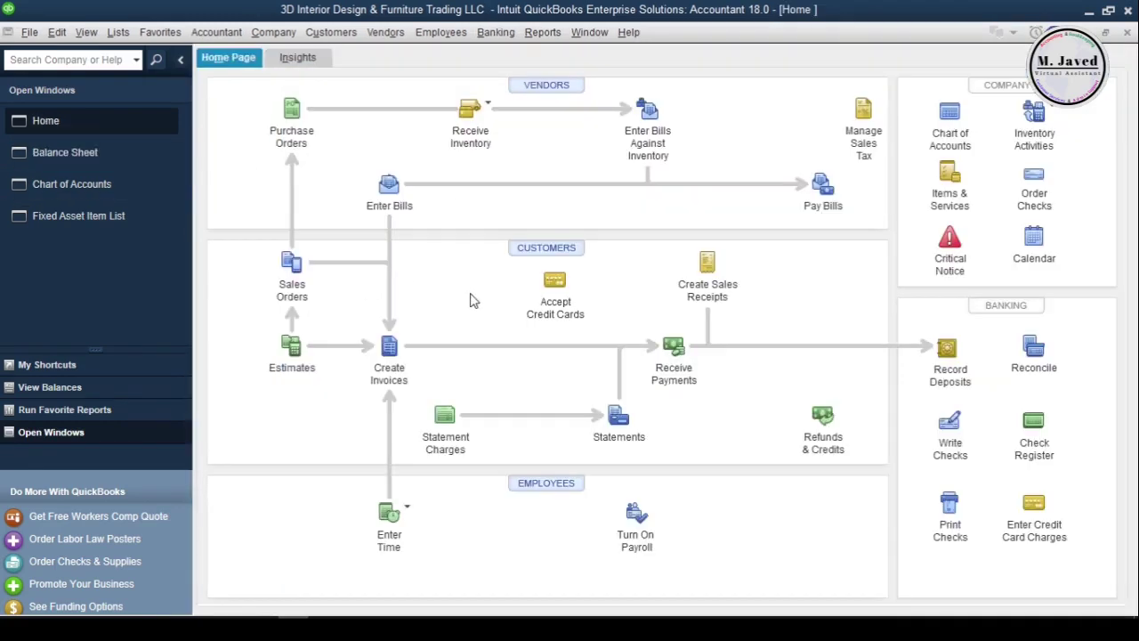
Step: Start a new check from BoN Checking 99 payable to Auto Loan Company with the amount 20,000
left_click(496, 32)
left_click(516, 51)
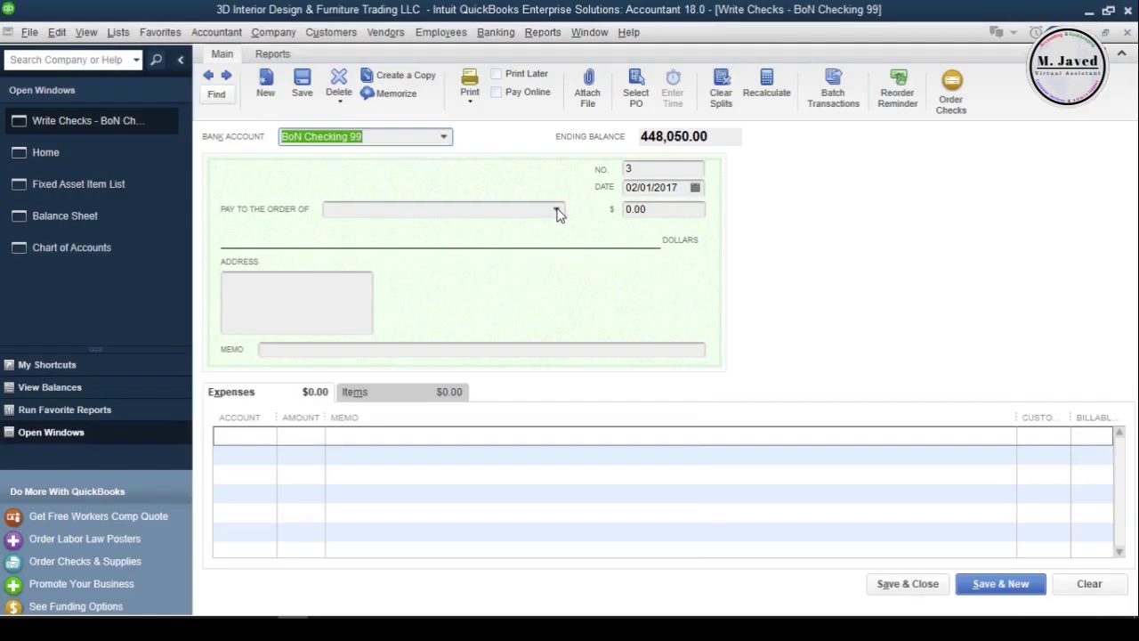
left_click(557, 211)
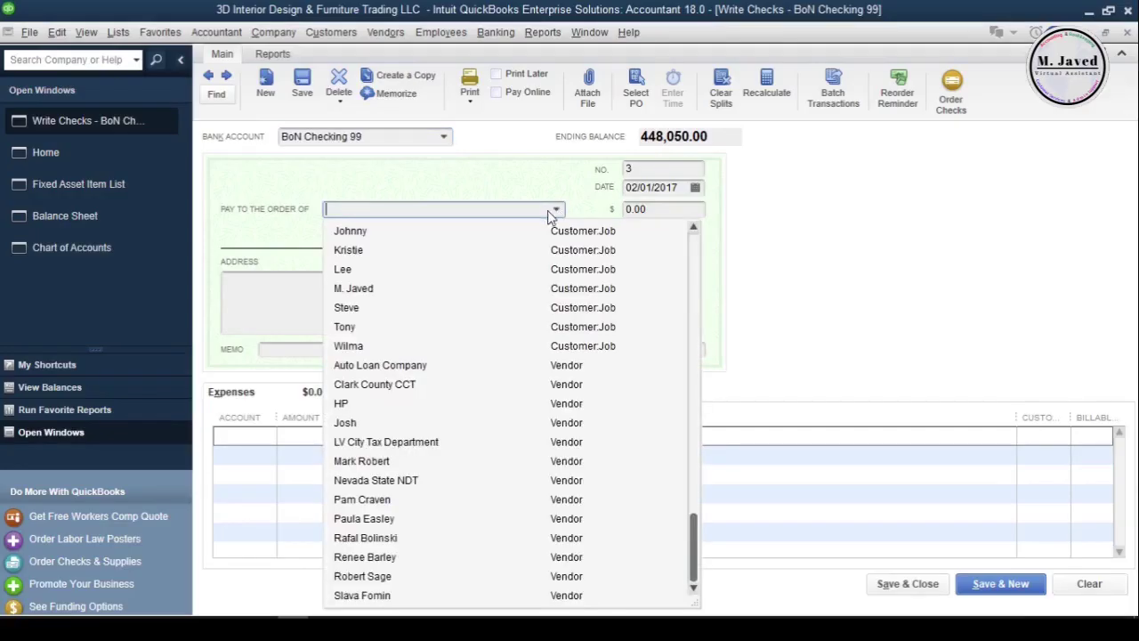
left_click(442, 367)
left_click(664, 215)
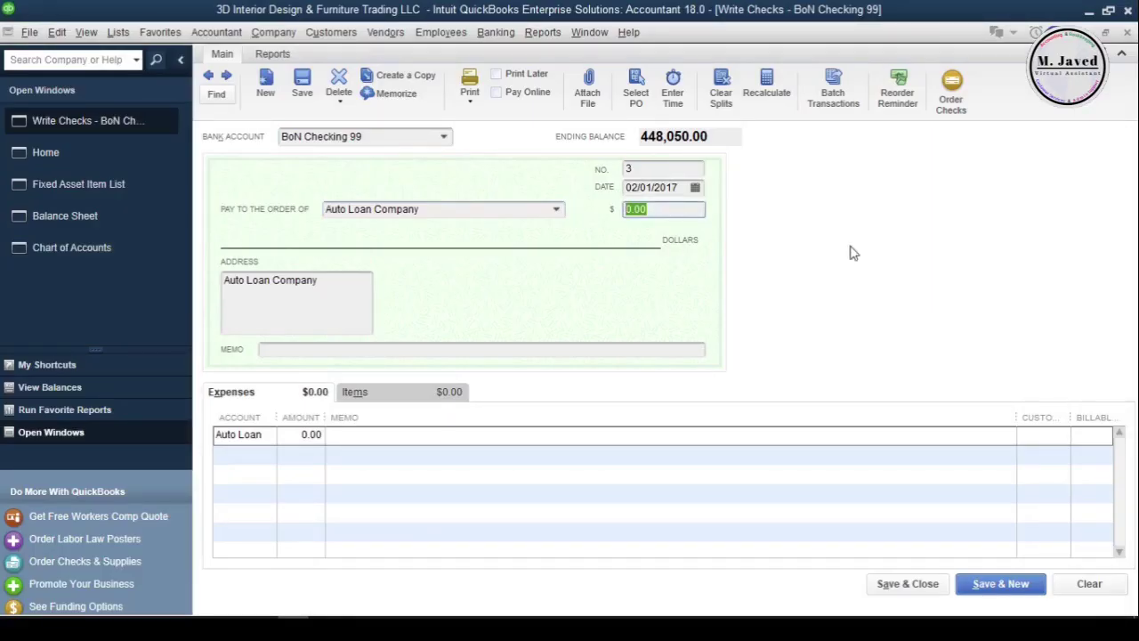
type("20000")
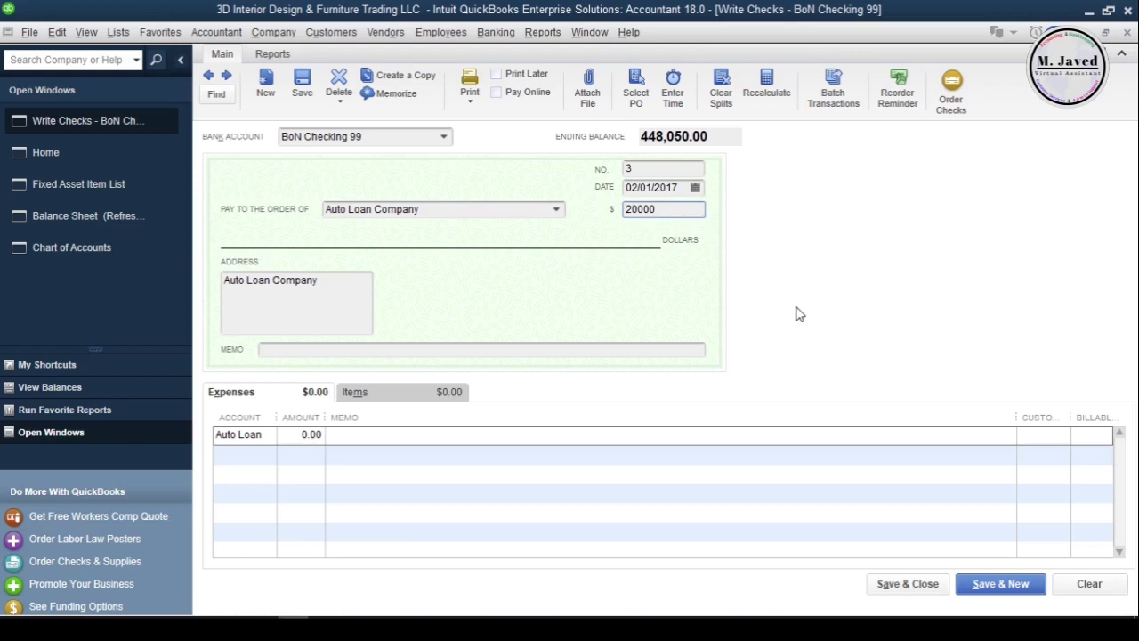
Step: Add a new Fixed Asset item to the check's item lines, named Delivery Truck, with purchase description "Delivery Truck Purchased"
left_click(382, 397)
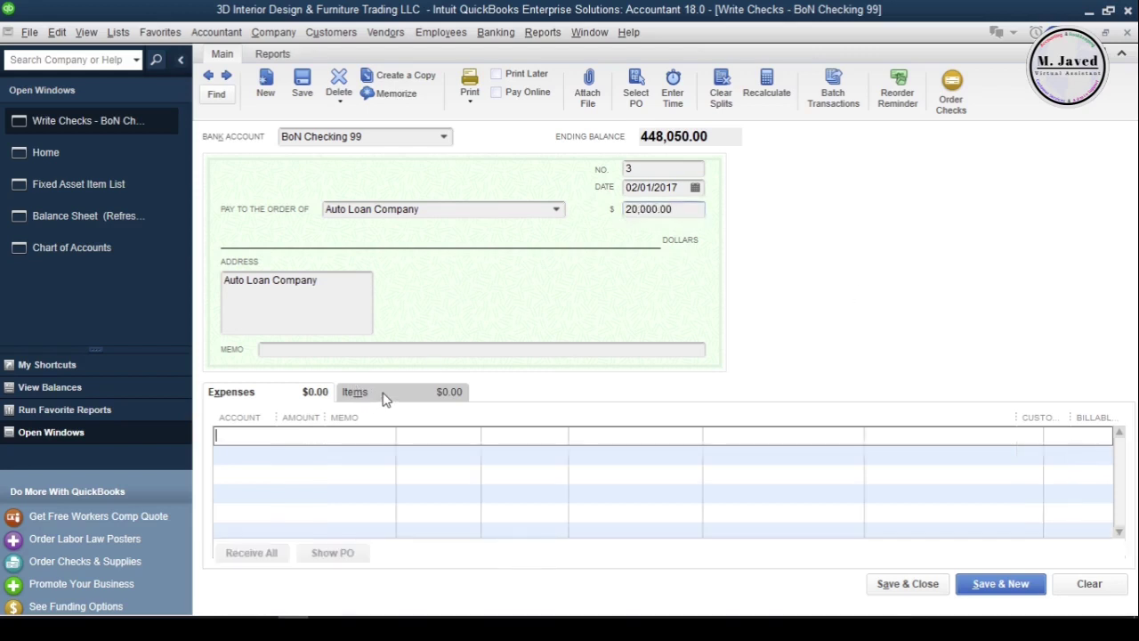
left_click(371, 435)
left_click(388, 436)
left_click(363, 433)
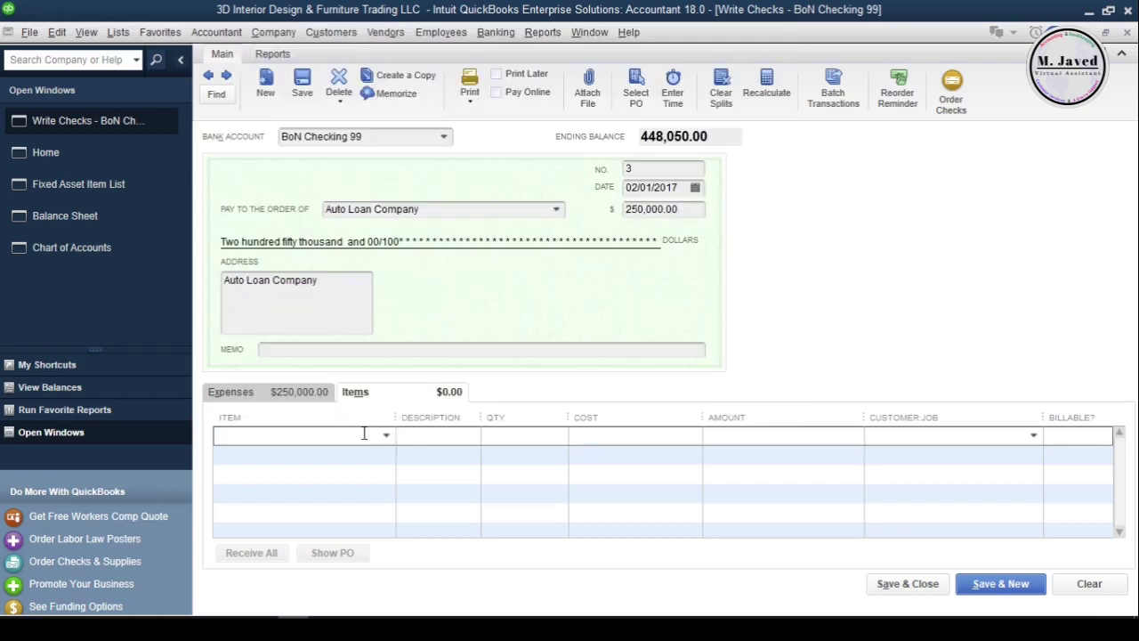
left_click(385, 436)
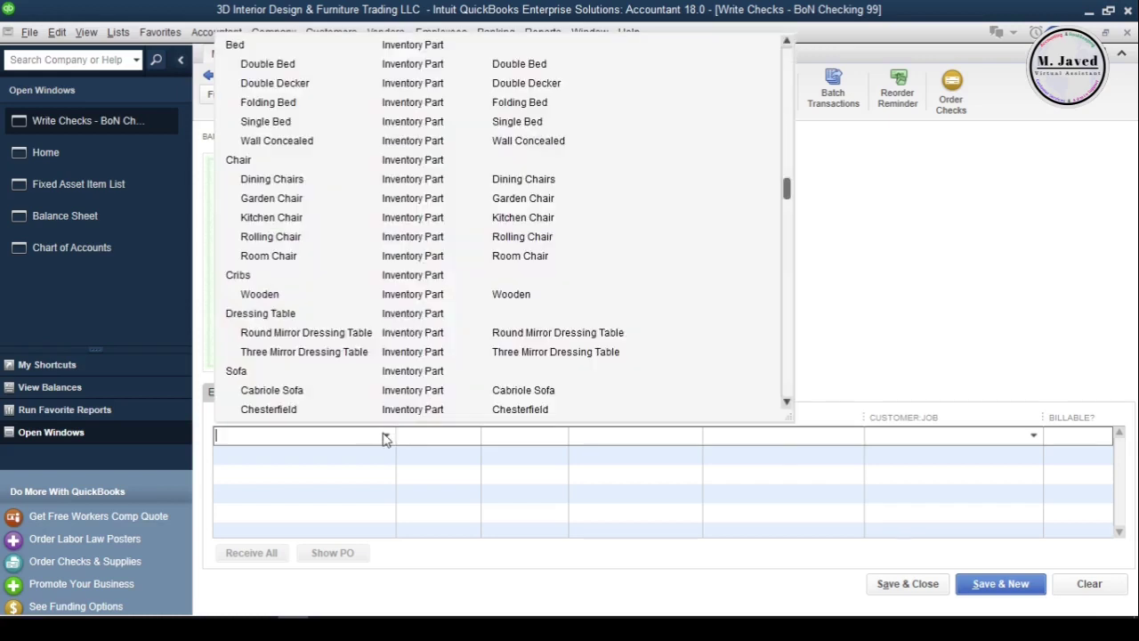
scroll(396, 341, "up", 3)
left_click(253, 45)
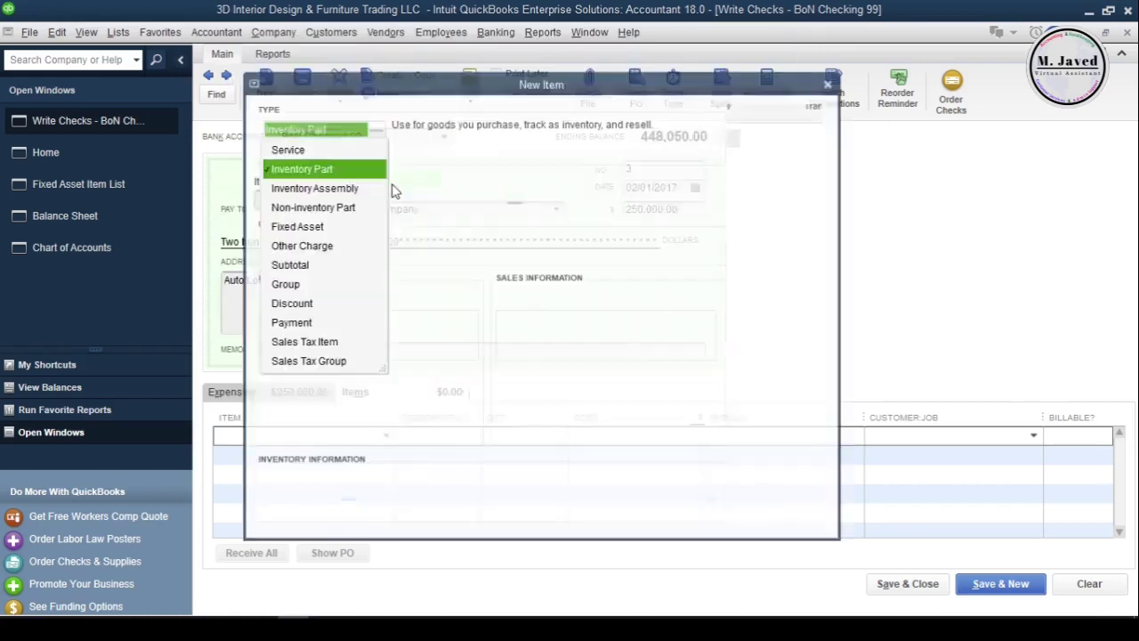
left_click(294, 213)
type("Delivery Truck")
key("Tab")
type("Delivery Truck Purchased")
Step: Give the new item purchase date 02/01/2017, cost 250,000 and asset account Delivery Truck, and save it onto the check
left_click(421, 269)
left_click(443, 267)
type("2/1/2017")
key("Tab")
type("25000")
left_click(498, 309)
left_click(690, 223)
left_click(689, 223)
left_click(739, 181)
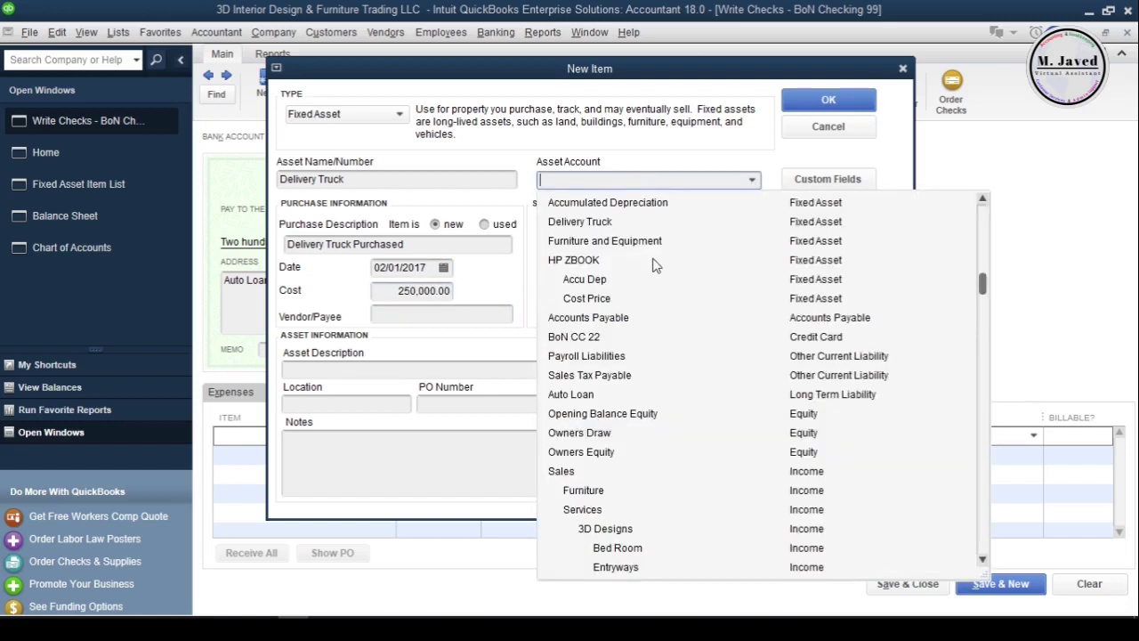
left_click(614, 222)
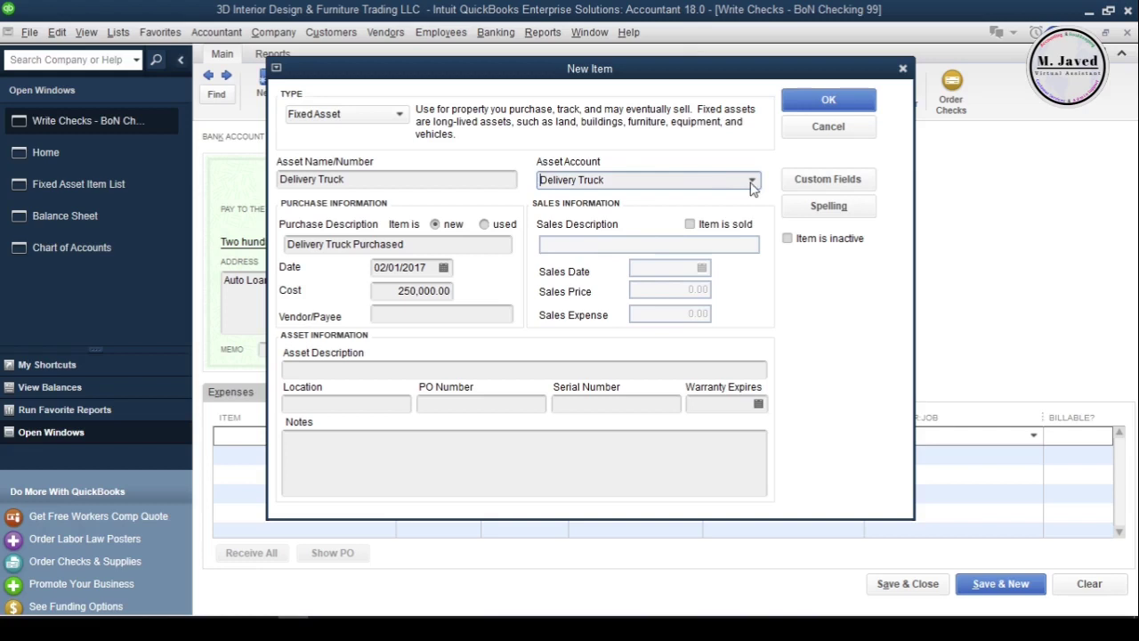
left_click(406, 370)
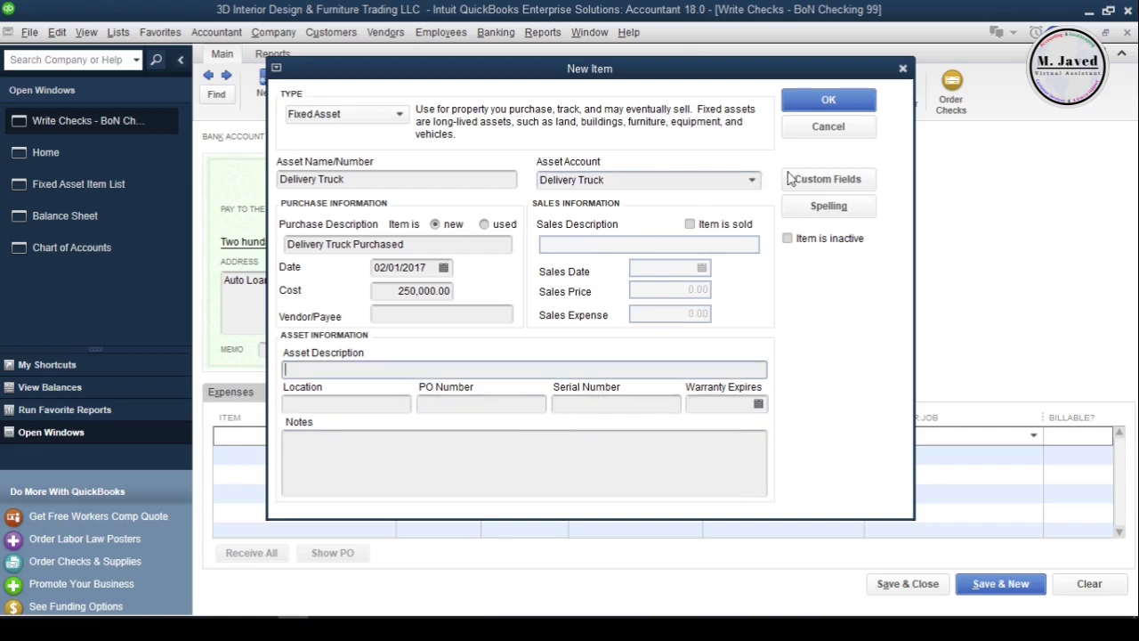
left_click(824, 102)
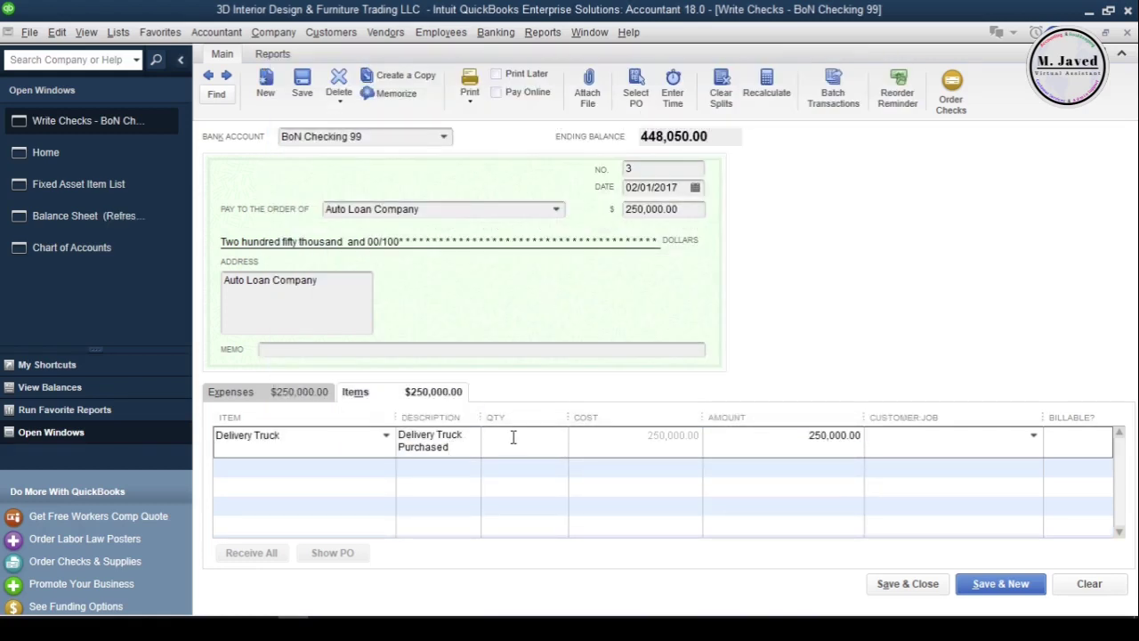
Step: Set the check's Auto Loan expense line to -230,000 and widen its amount column
left_click(259, 396)
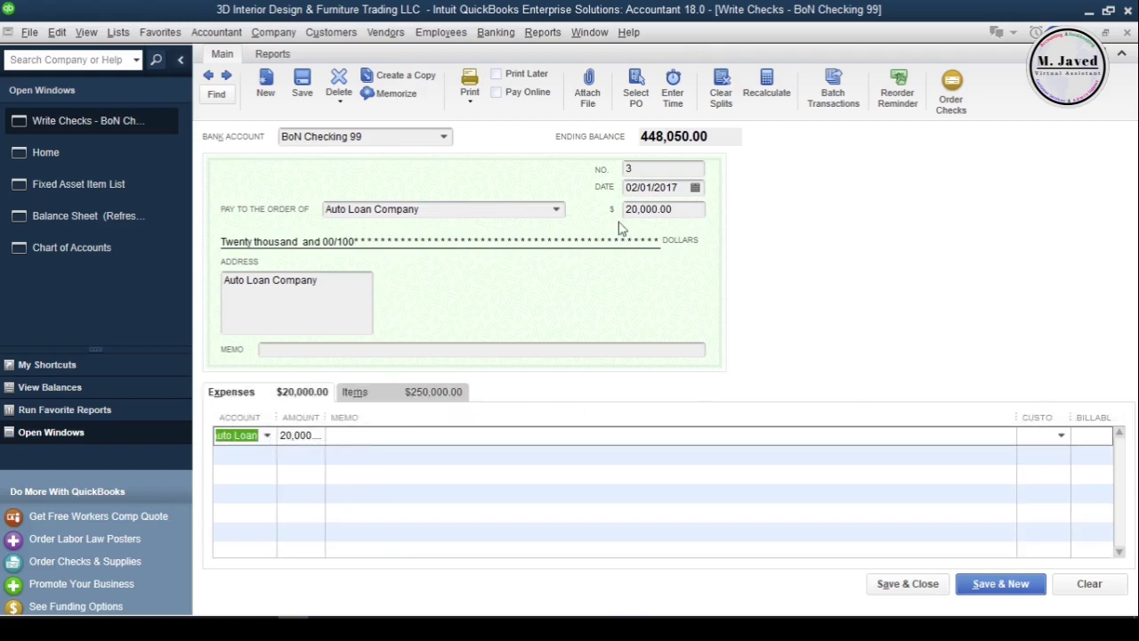
left_click(385, 434)
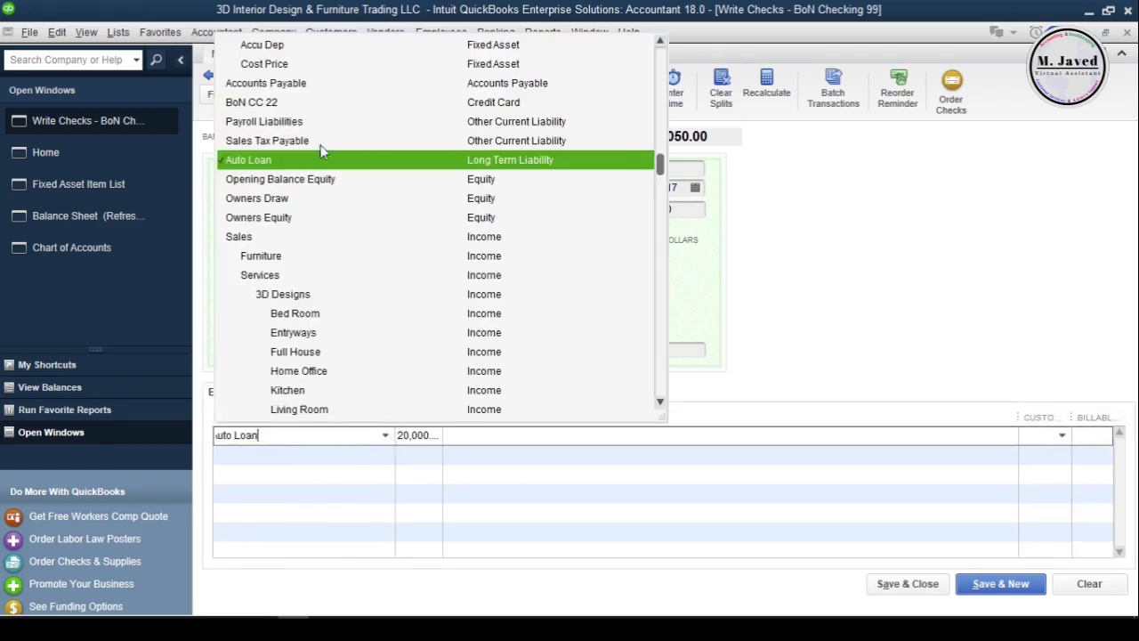
left_click(356, 158)
left_click(418, 435)
key("shift+Home")
key("BackSpace")
type("-230000")
left_click(518, 440)
left_click_drag(442, 417, 501, 420)
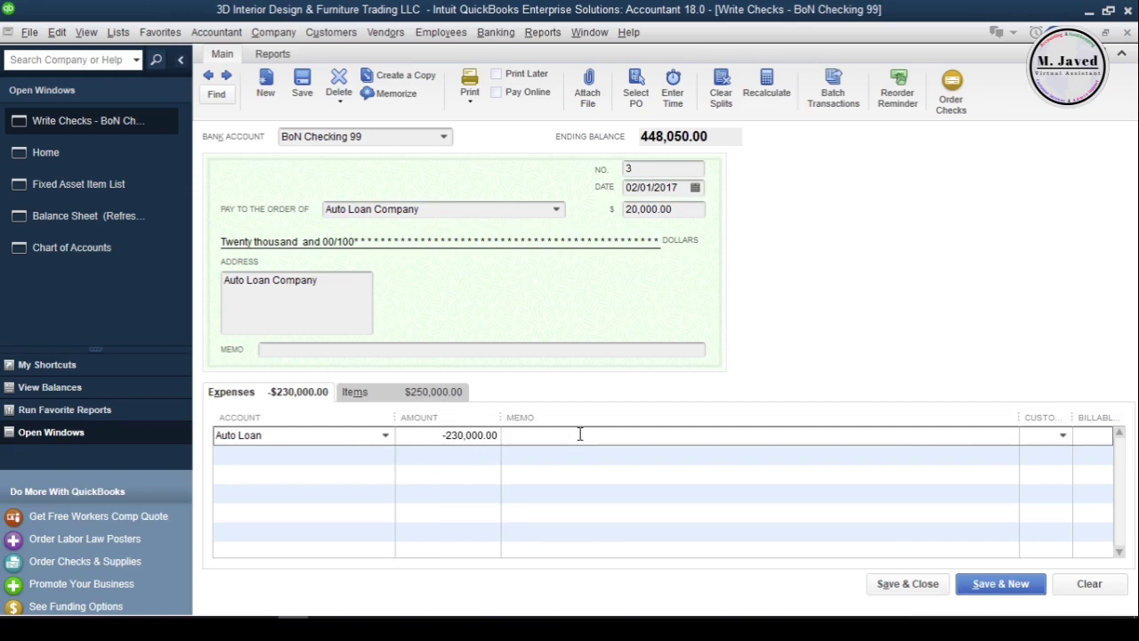
Step: Compare the check's Delivery Truck item amount with the Auto Loan expense amount
left_click(436, 393)
left_click_drag(776, 440, 862, 441)
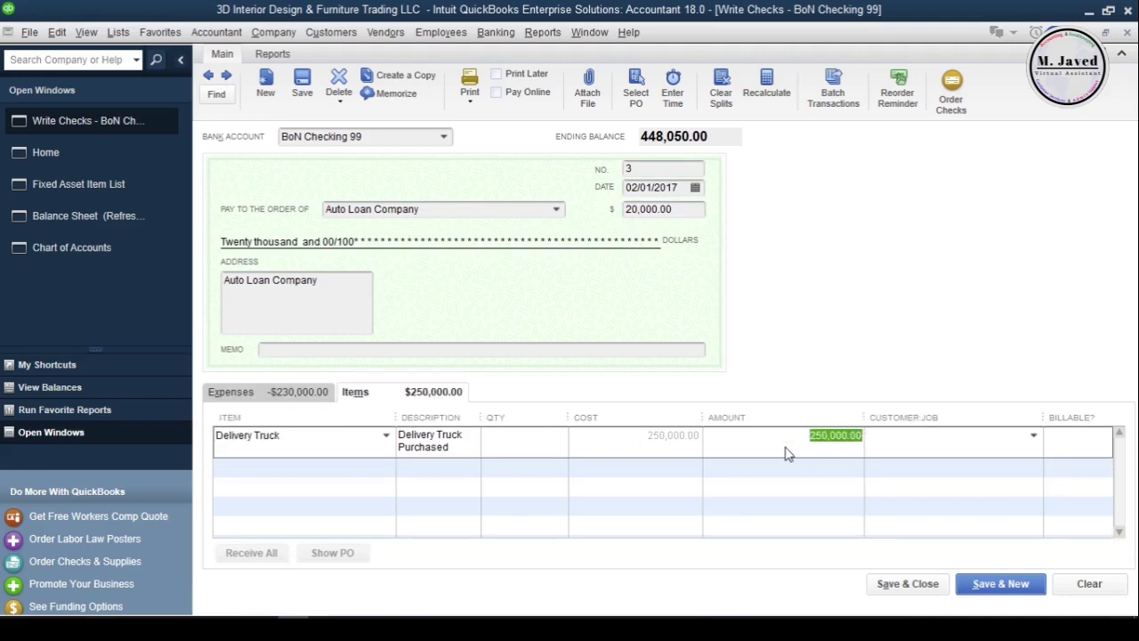
key("ctrl+alt+x")
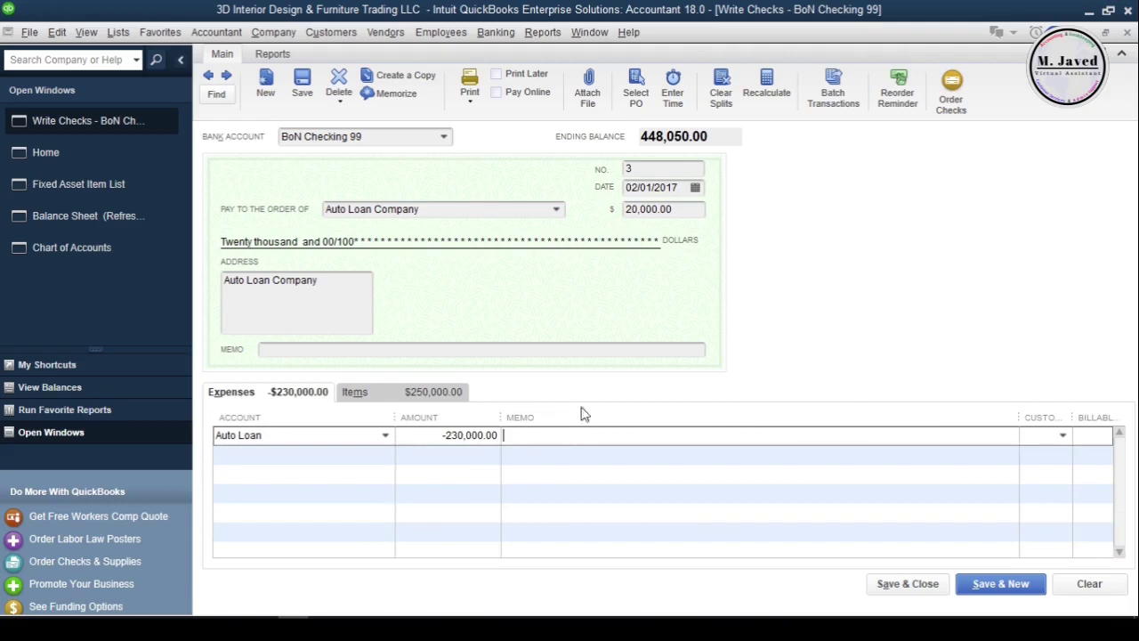
key("ctrl+alt+i")
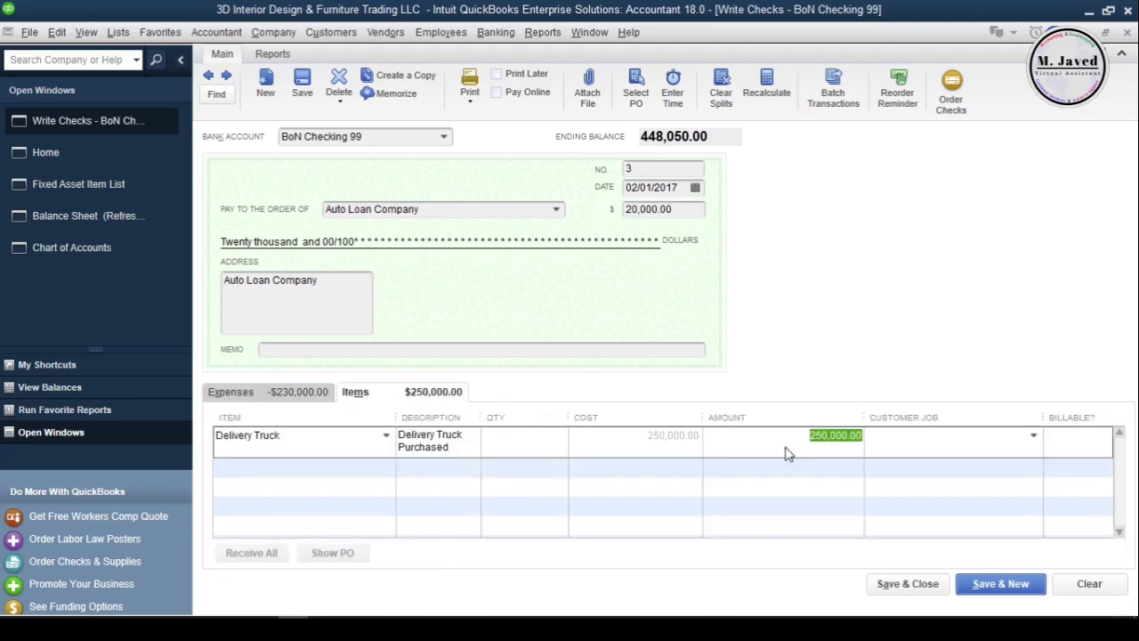
left_click(305, 399)
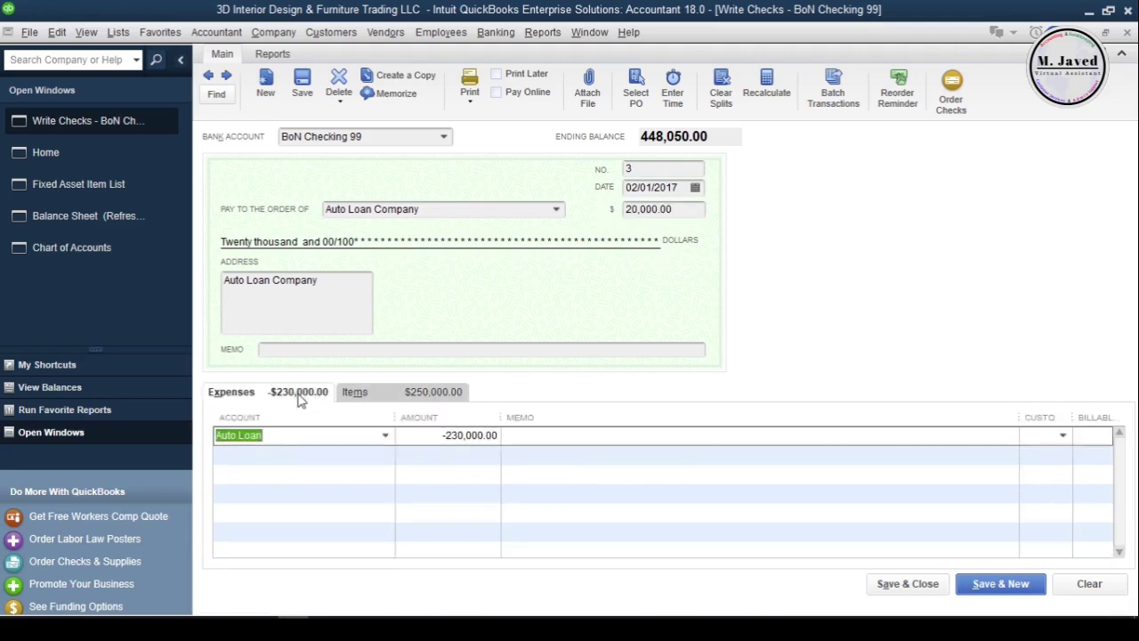
left_click(303, 434)
left_click(426, 436)
left_click_drag(434, 439, 527, 437)
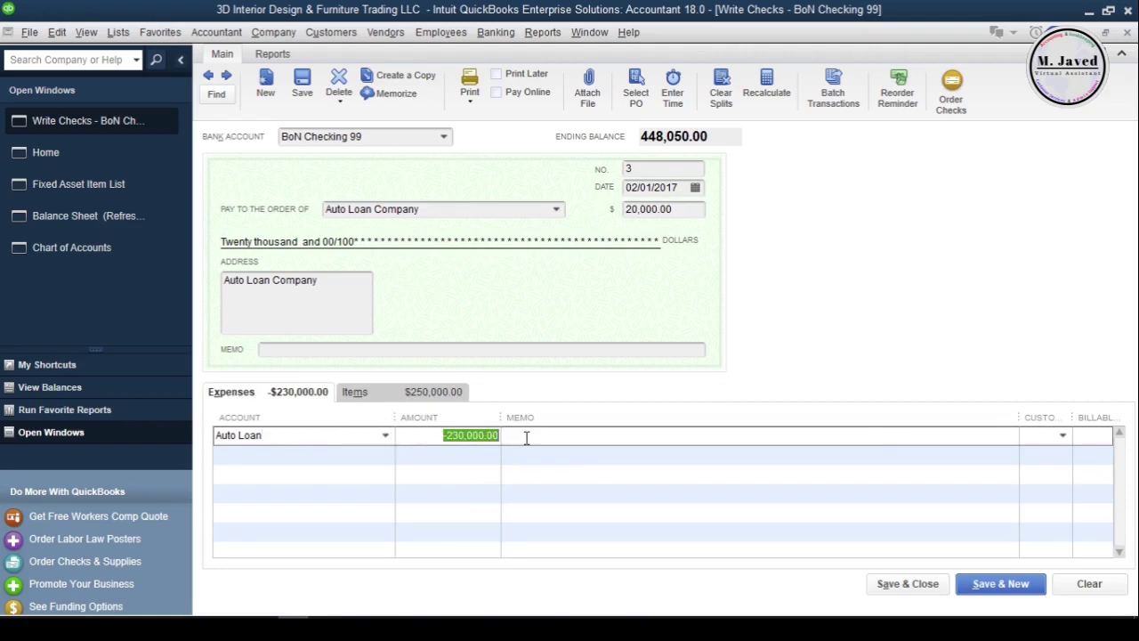
Step: Enter the check memo "Delivery Truck Purchased and Loan Taken and Down payment on loan made", and save and close the check
left_click(526, 350)
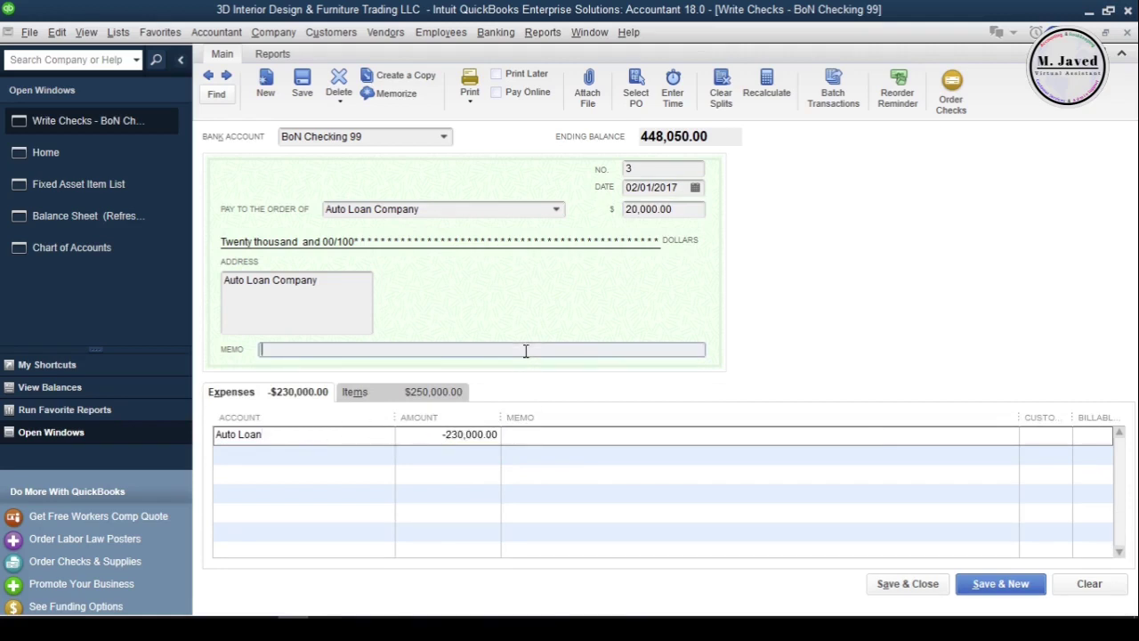
left_click(558, 433)
type("Loan Taken and Down payment on loan made")
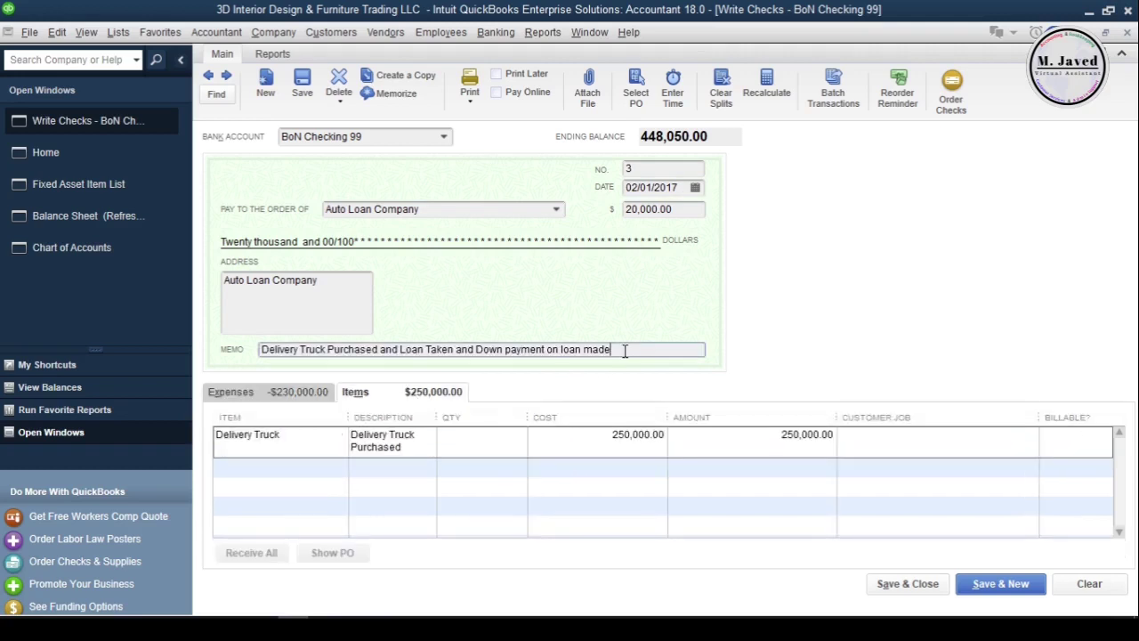
left_click(903, 584)
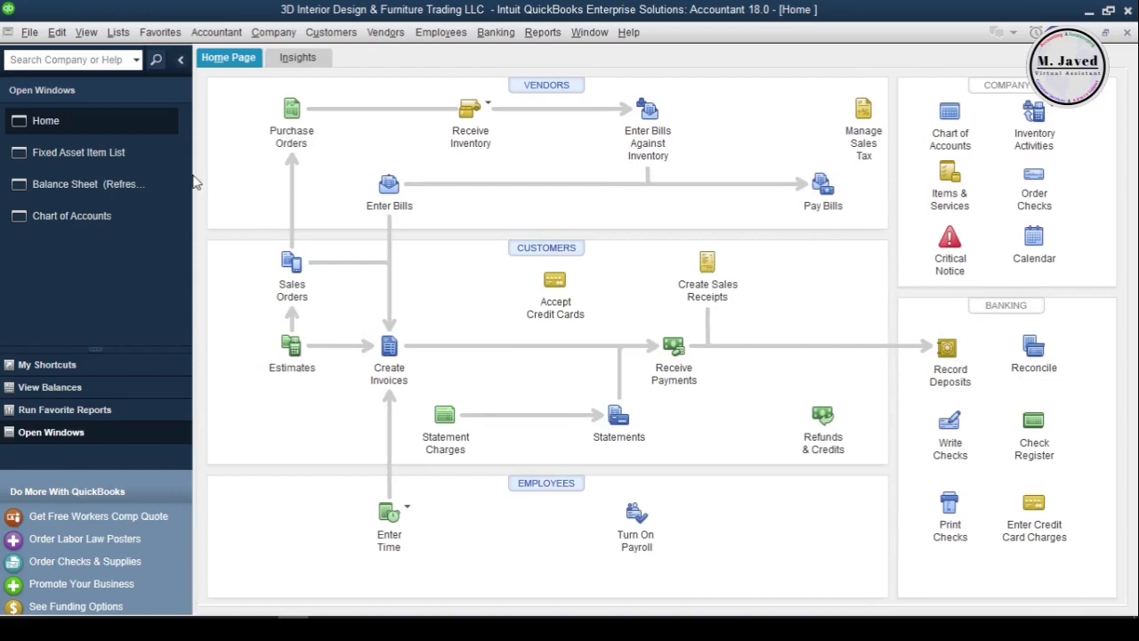
Step: Examine the Delivery Truck entry in the Fixed Asset Item List
left_click(95, 153)
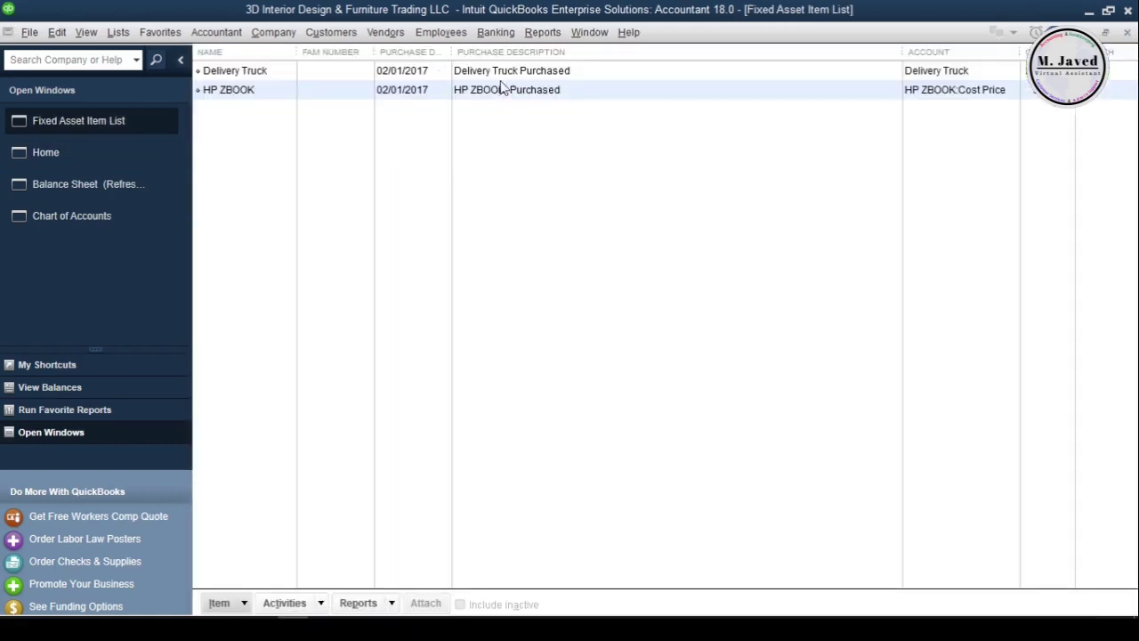
double_click(518, 77)
left_click(631, 77)
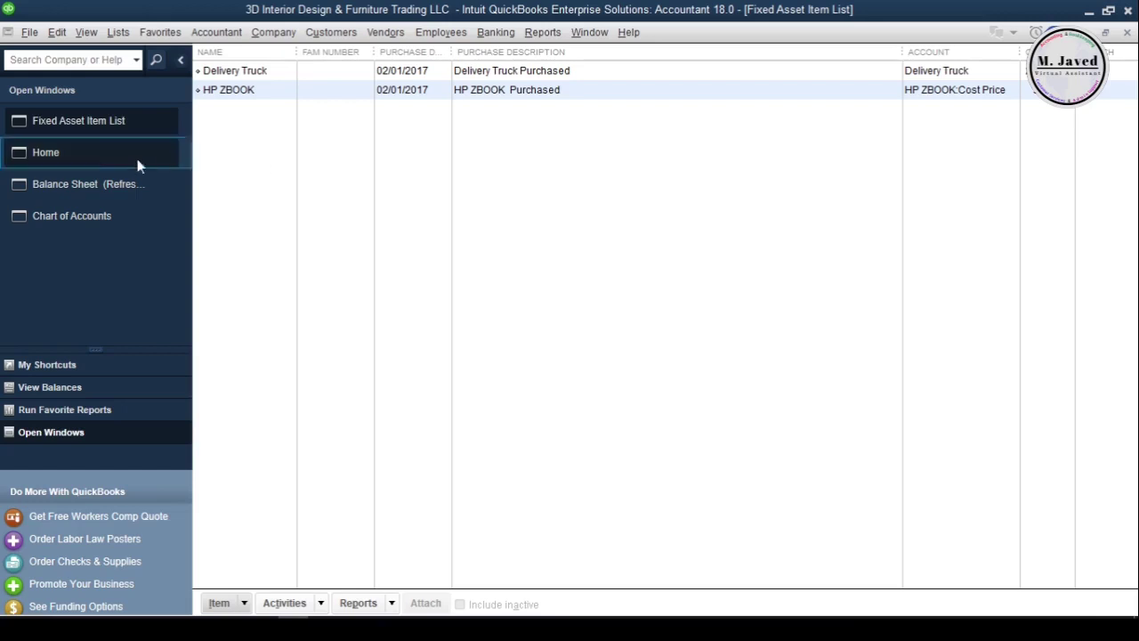
Step: Check the Delivery Truck and Auto Loan balances on the Balance Sheet and in the Chart of Accounts
left_click(112, 185)
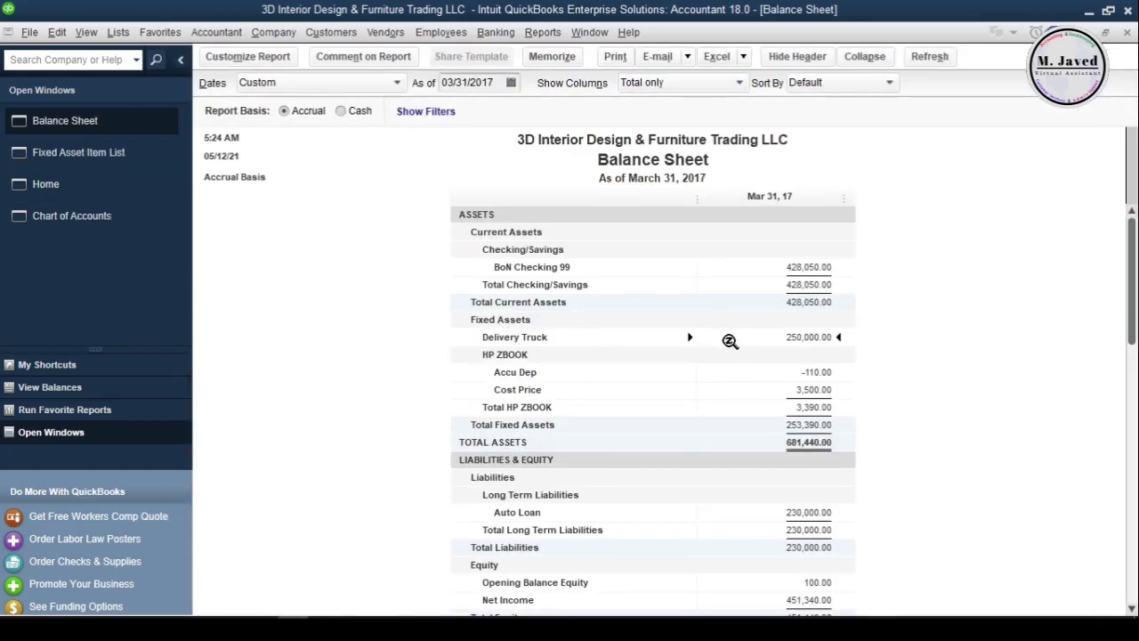
scroll(715, 513, "down", 1)
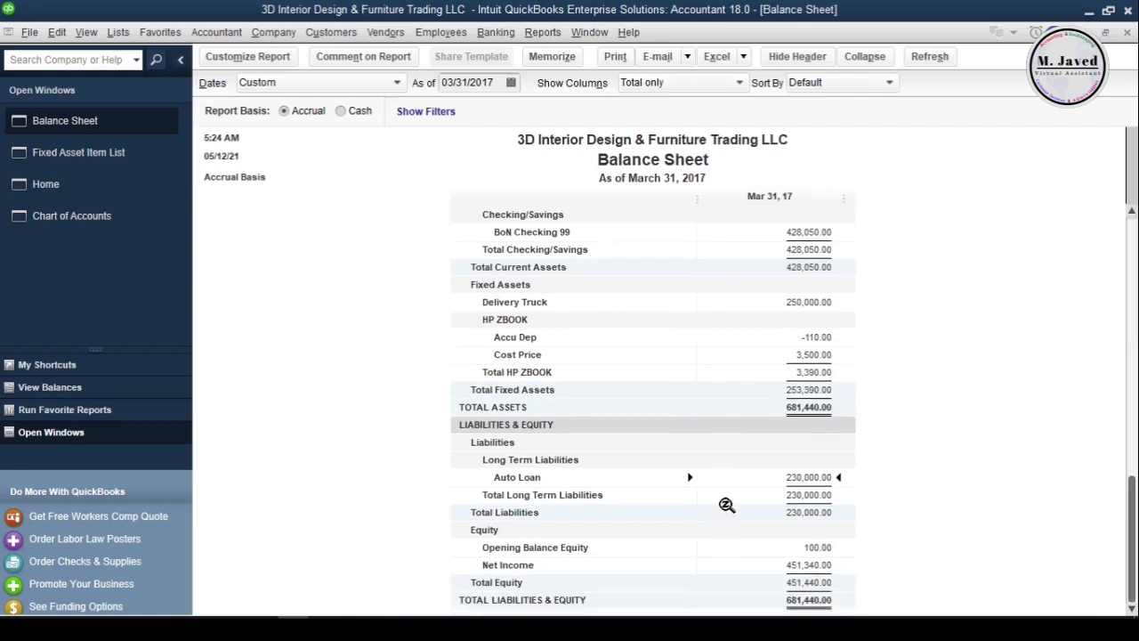
scroll(723, 481, "up", 2)
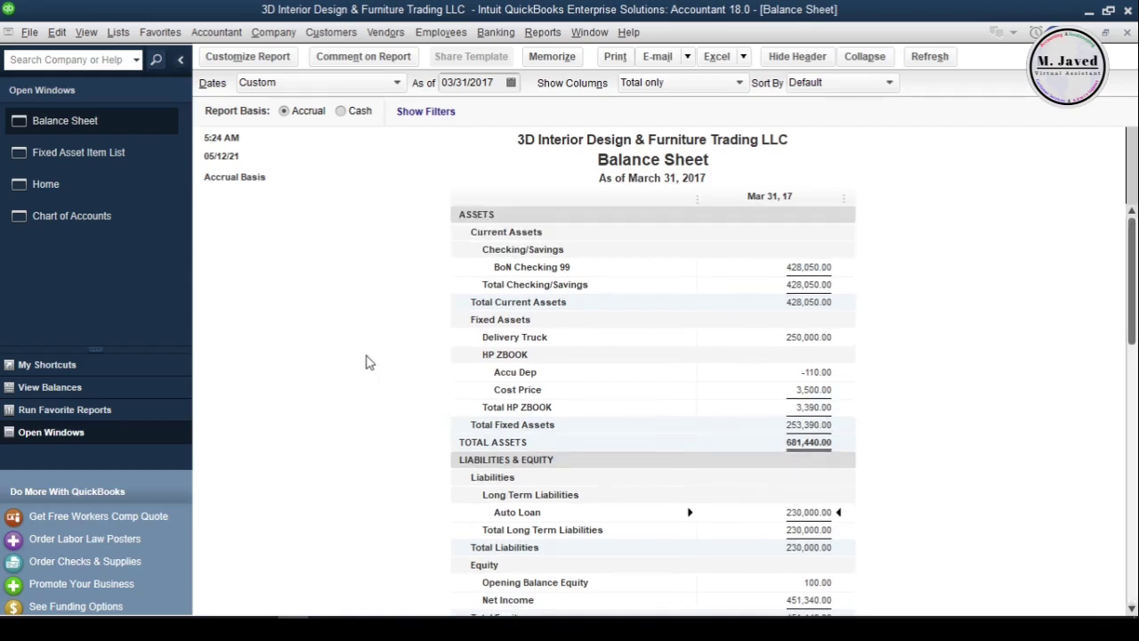
key("ctrl+a")
left_click(683, 417)
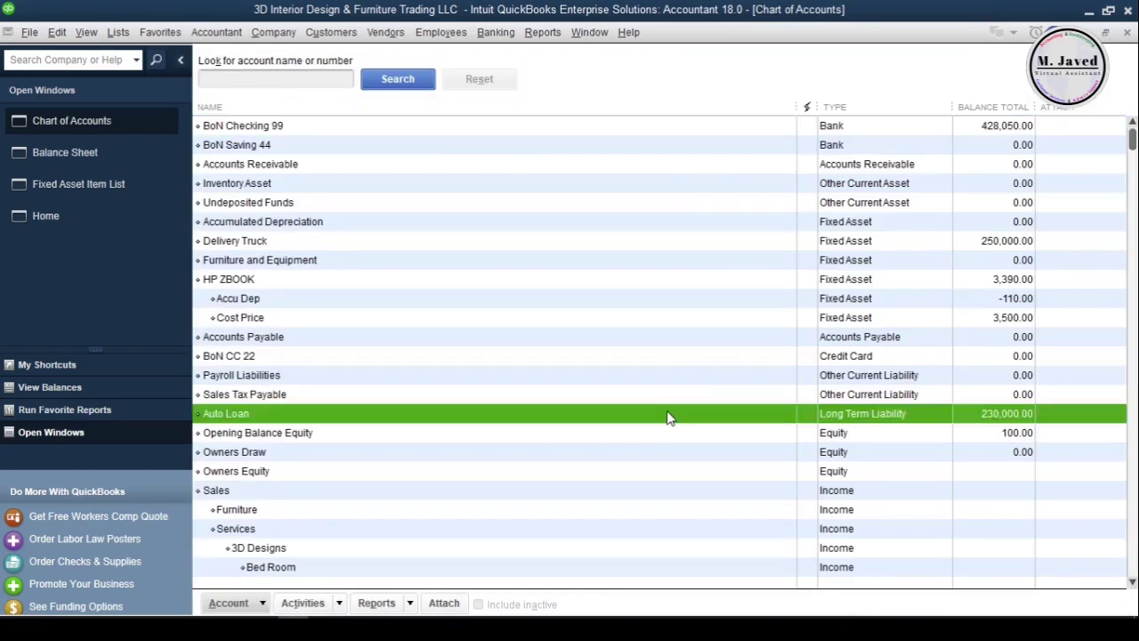
left_click(660, 243)
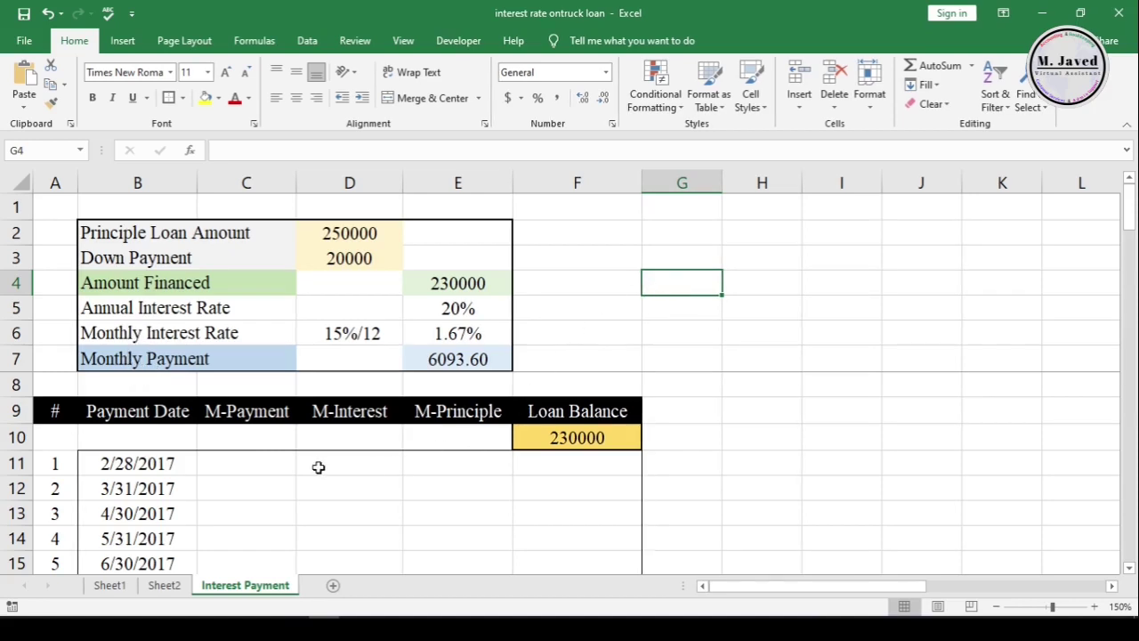
Step: In the Excel Interest Payment sheet, fill the first M-Payment cell C11 with an absolute reference to the monthly payment, =$E$7
left_click(273, 465)
type("=")
left_click(436, 359)
key("F4")
key("Return")
Step: In the first M-Interest cell D11, build a formula multiplying the monthly interest rate by the loan balance, =$E$6*F10
left_click(368, 460)
type("=")
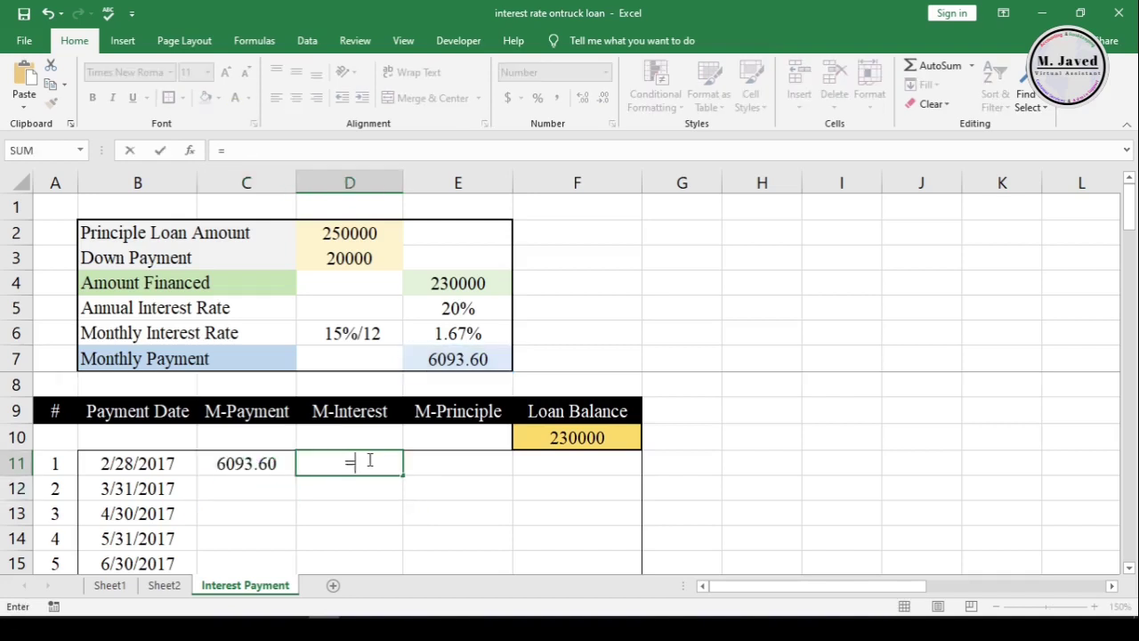
left_click(427, 333)
key("F4")
left_click(545, 436)
left_click(450, 332)
key("F4")
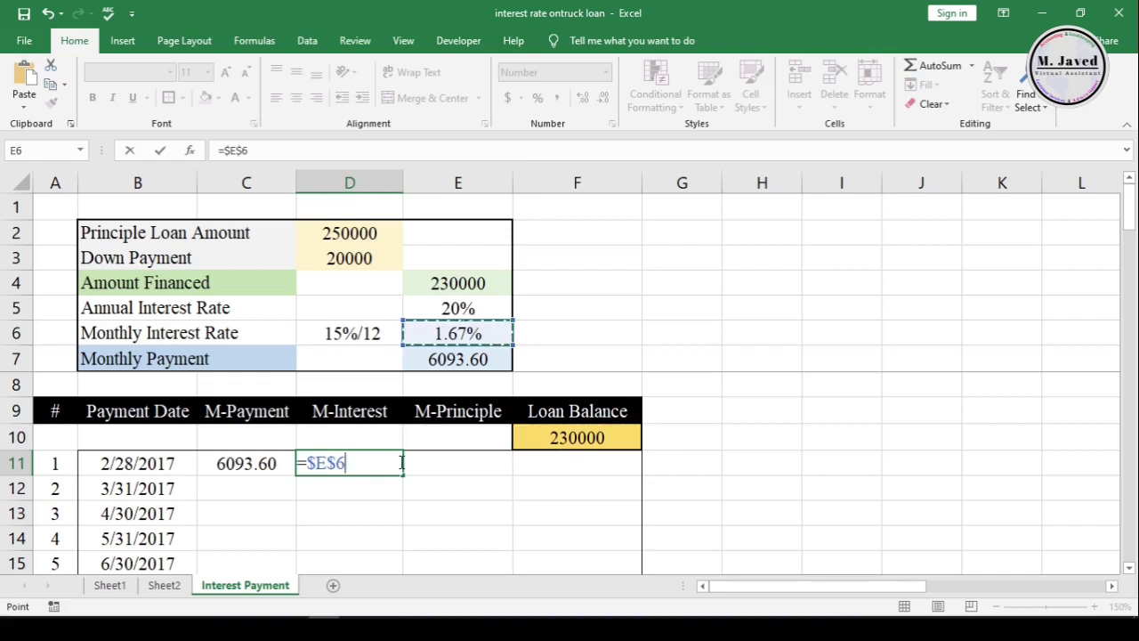
type("*")
left_click(563, 436)
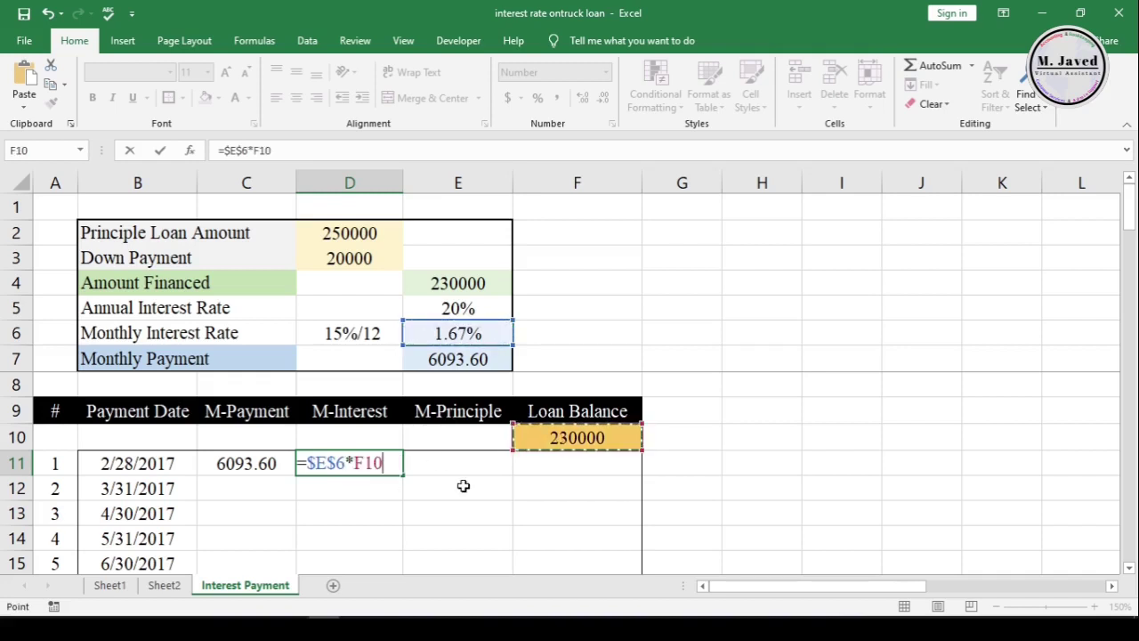
Step: Wrap the D11 interest formula in ROUND with two decimals, as =ROUND(($E$6*F10),2), and commit it
type(")")
key("F2")
key("Left")
key("Left")
key("Left")
key("Left")
key("Left")
key("Left")
key("Left")
key("Left")
key("Left")
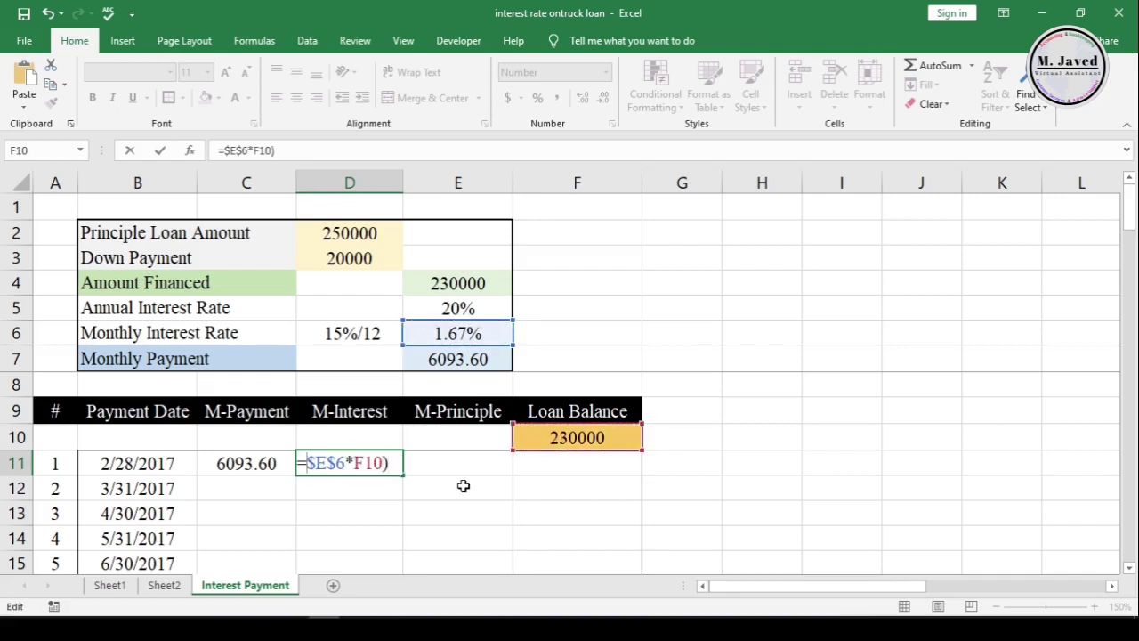
type("(")
key("Left")
type("ROUND")
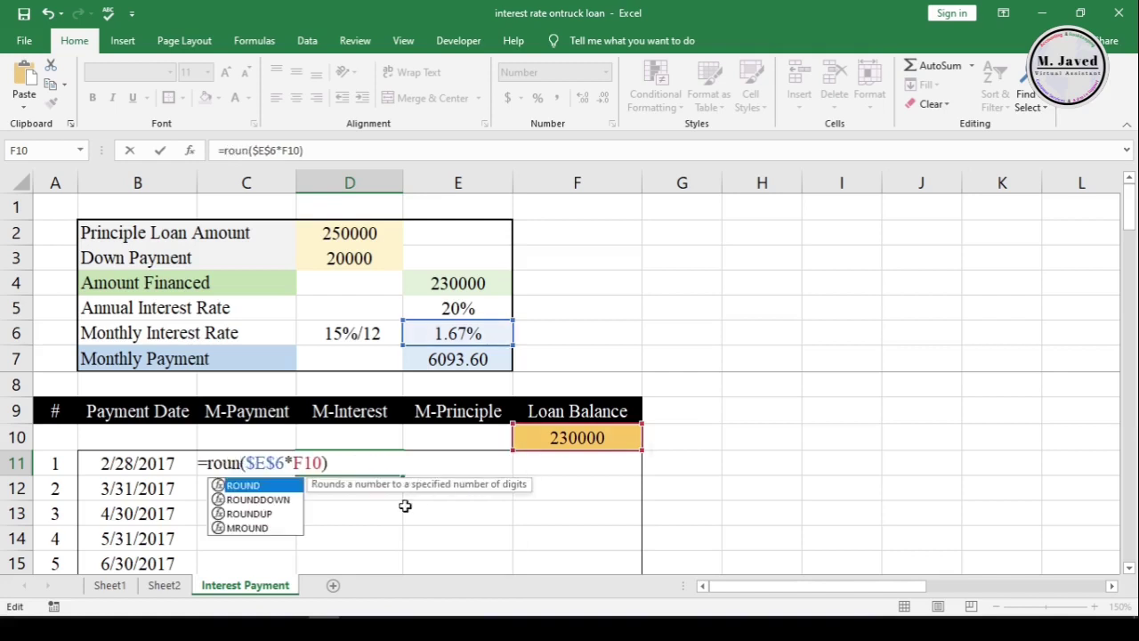
type("(")
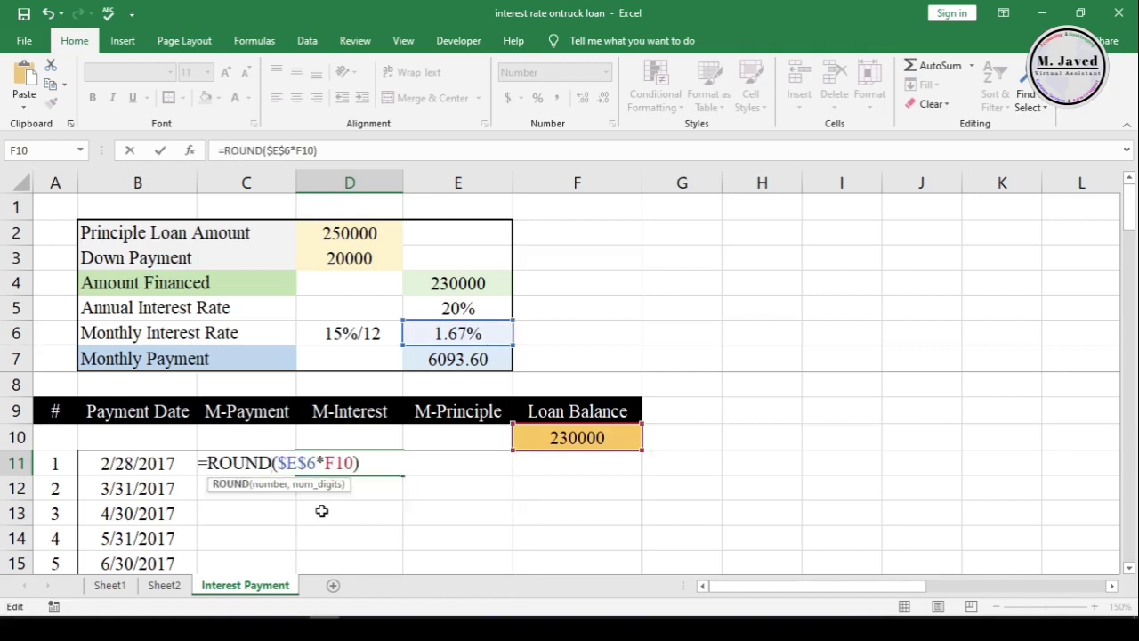
key("Right")
key("Right")
key("Right")
key("Right")
key("Right")
key("Right")
key("Right")
key("Right")
key("Right")
key("Right")
type(",2)")
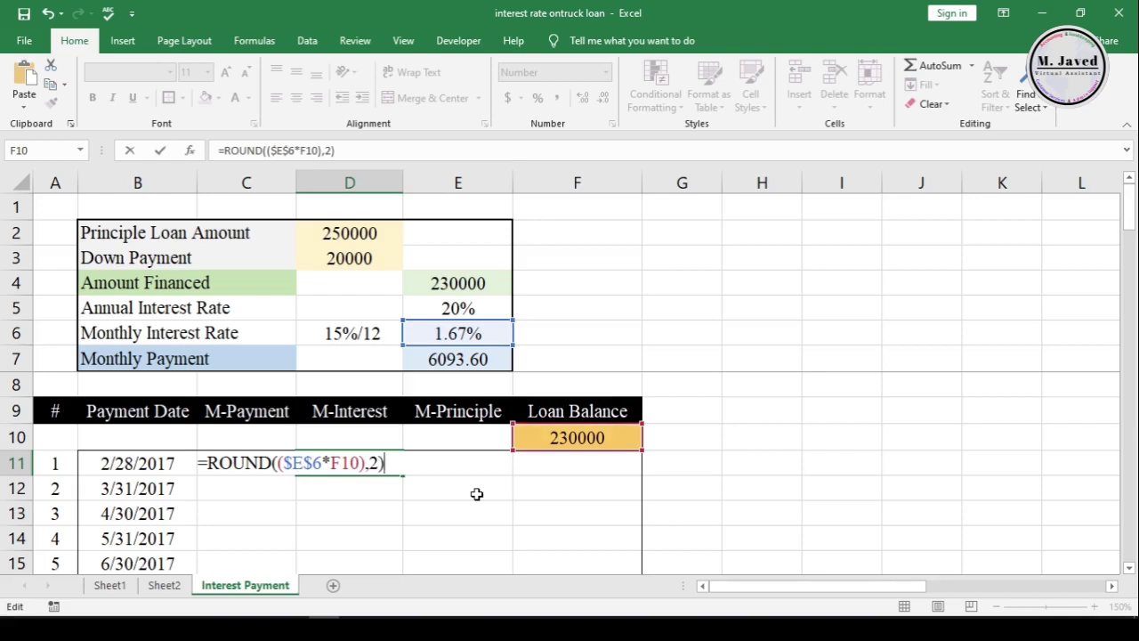
key("ctrl+Return")
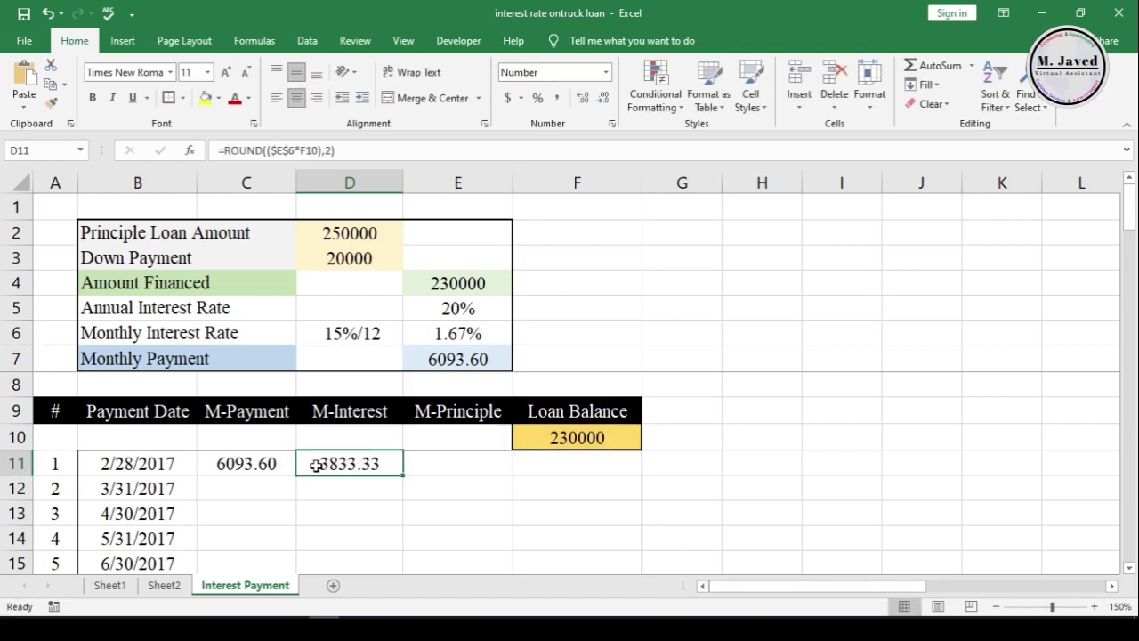
Step: Calculate the first M-Principle value in E11 as monthly payment minus interest, using =C11-D11
left_click(451, 468)
type("=")
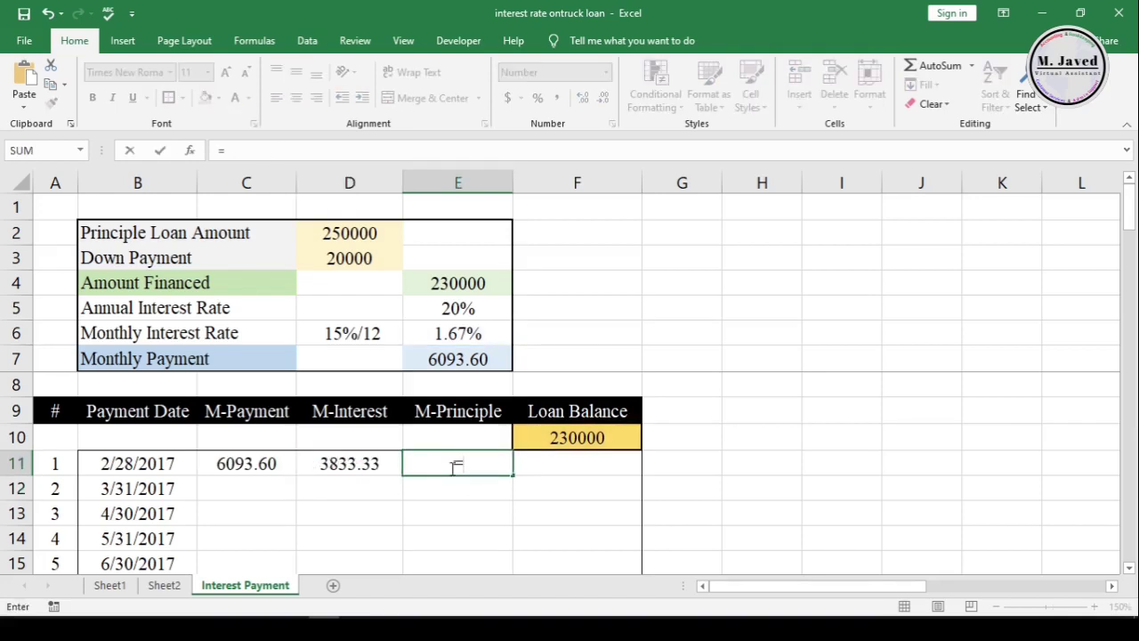
left_click(260, 466)
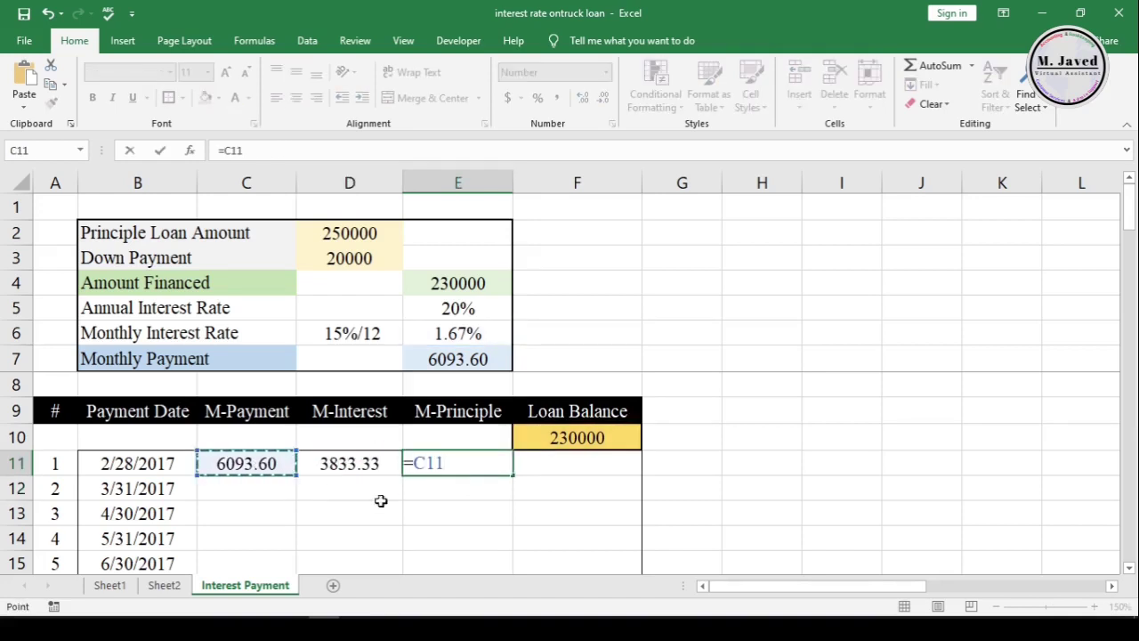
type("-")
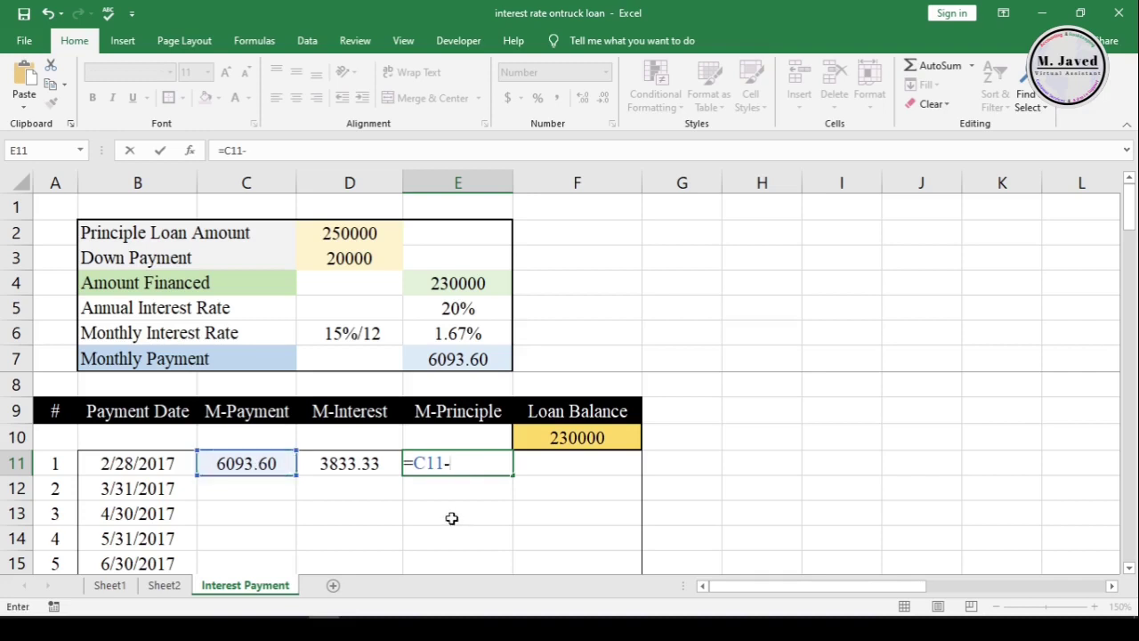
left_click(345, 465)
key("Return")
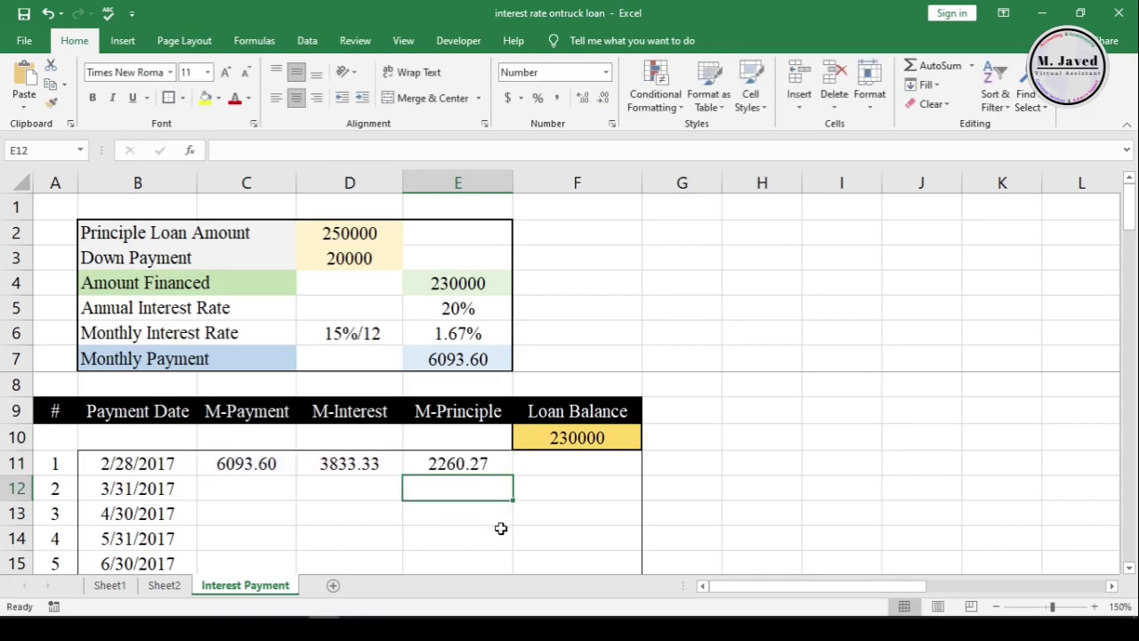
left_click(469, 462)
Step: Calculate the first remaining Loan Balance in F11 by subtracting the principal from the opening balance, using =F10-E11
left_click(547, 464)
left_click(587, 444)
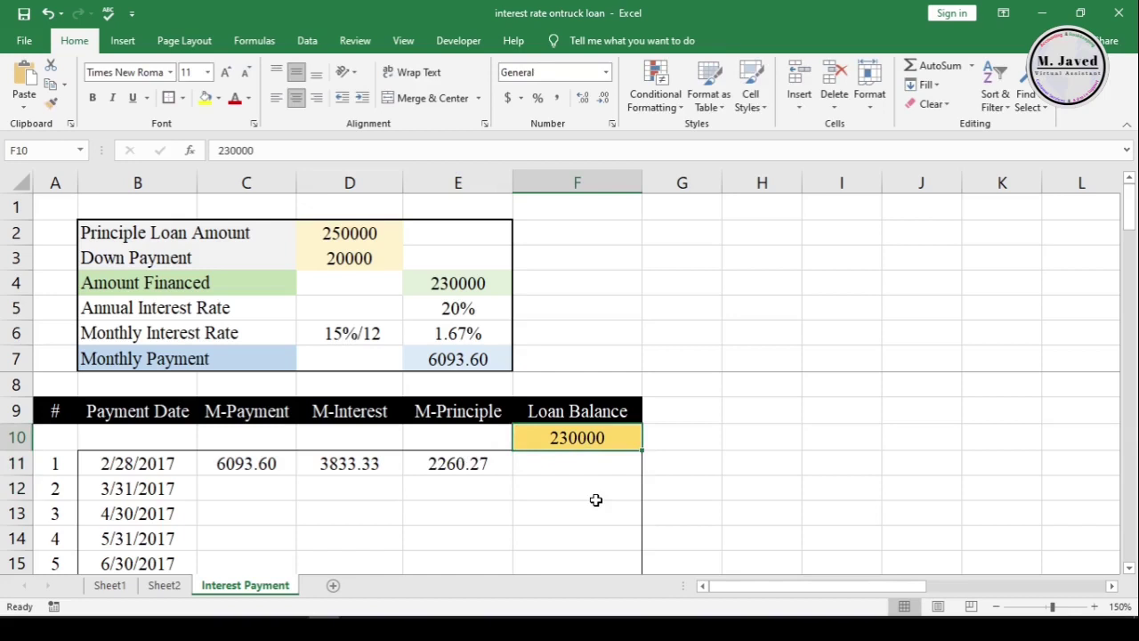
left_click(575, 462)
type("=")
left_click(575, 441)
type("-")
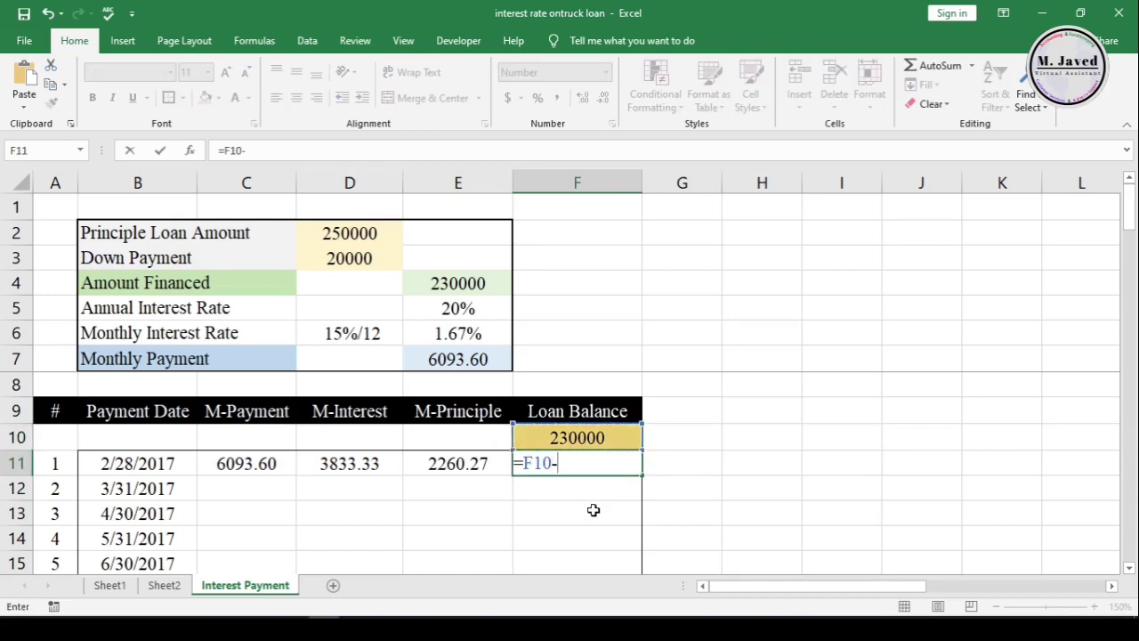
left_click(445, 463)
key("Return")
Step: Fill the C11:F11 formulas down through all payment rows of the first schedule
left_click(347, 464)
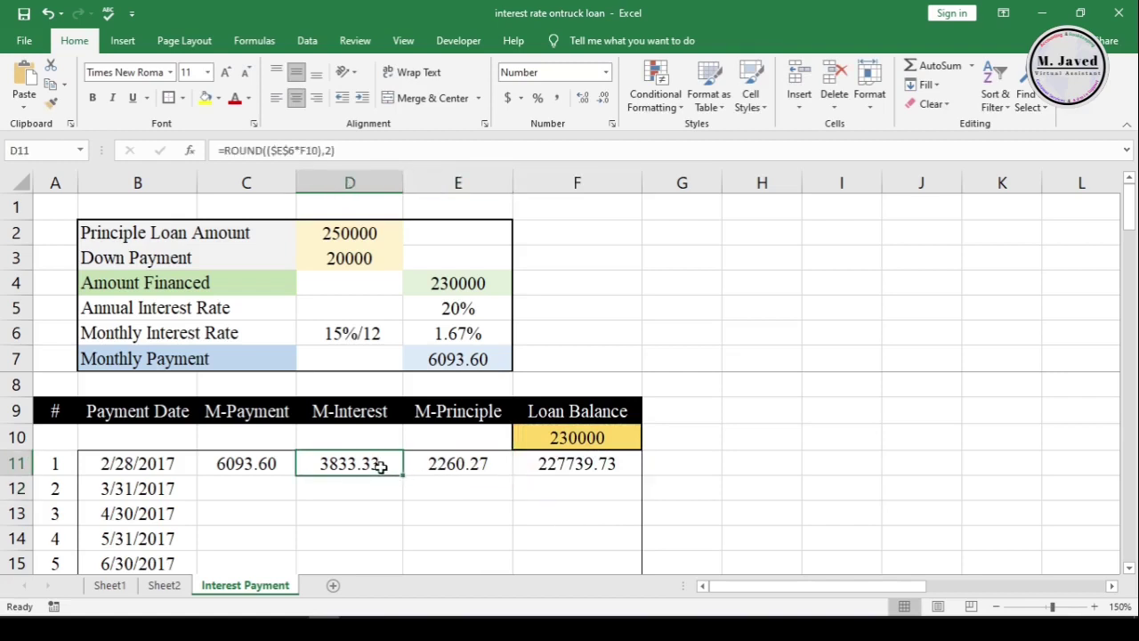
left_click(413, 462)
left_click_drag(256, 462, 628, 476)
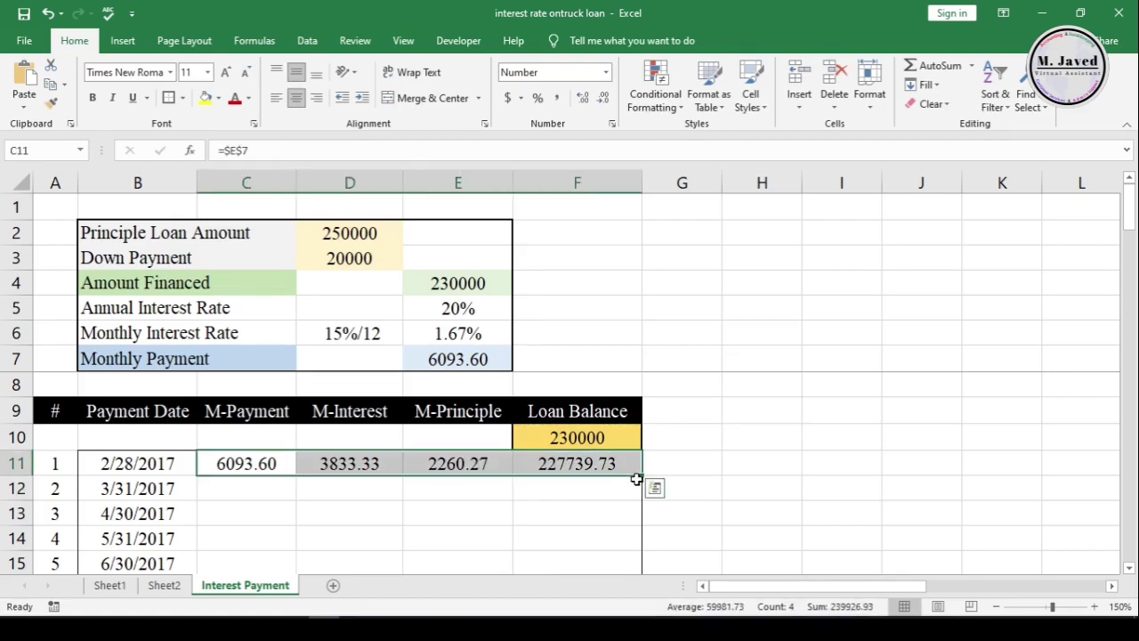
left_click(644, 481)
left_click_drag(261, 463, 628, 466)
double_click(643, 477)
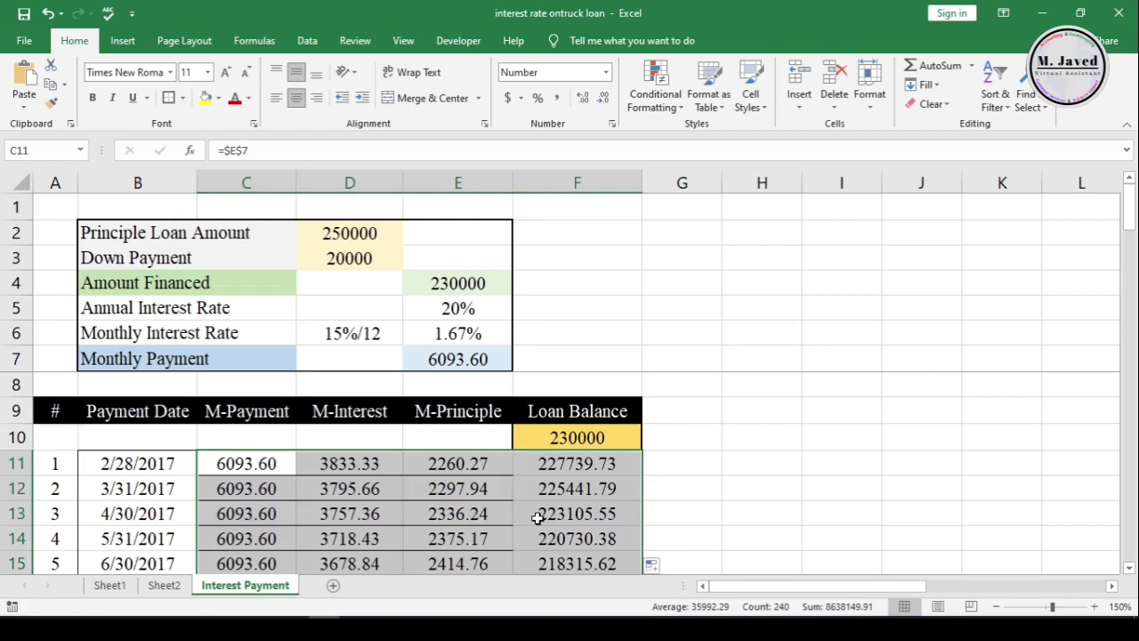
Step: Examine the filled schedule down to payment 60 in row 70 and check its ending loan balance
scroll(538, 518, "down", 1)
scroll(538, 518, "up", 1)
scroll(539, 518, "down", 2)
left_click(669, 493)
scroll(670, 494, "down", 5)
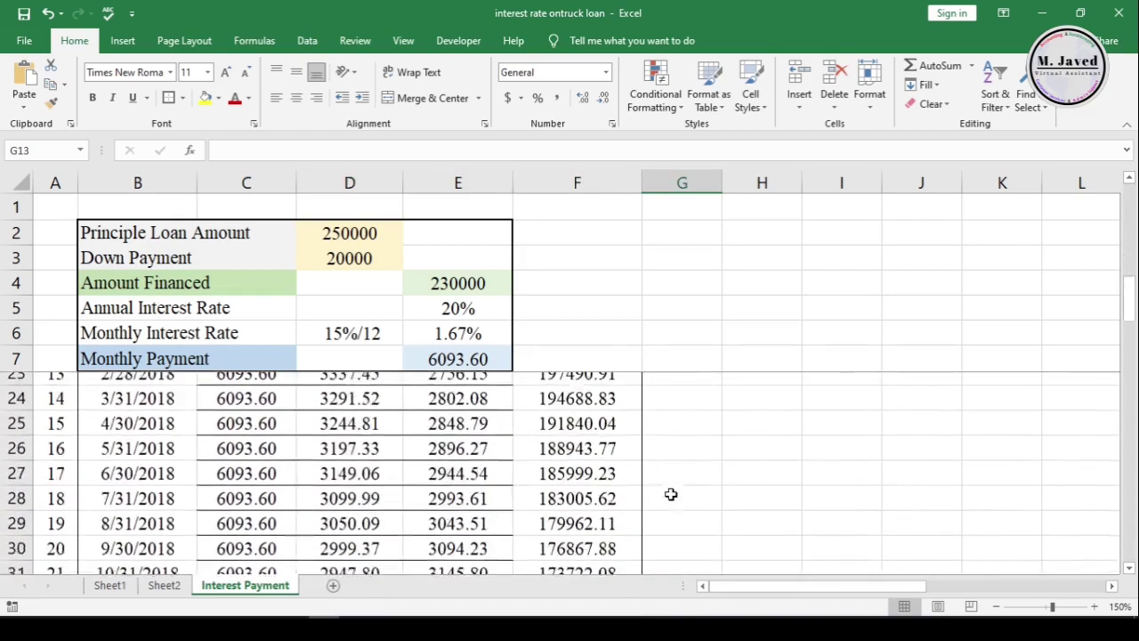
scroll(671, 494, "down", 13)
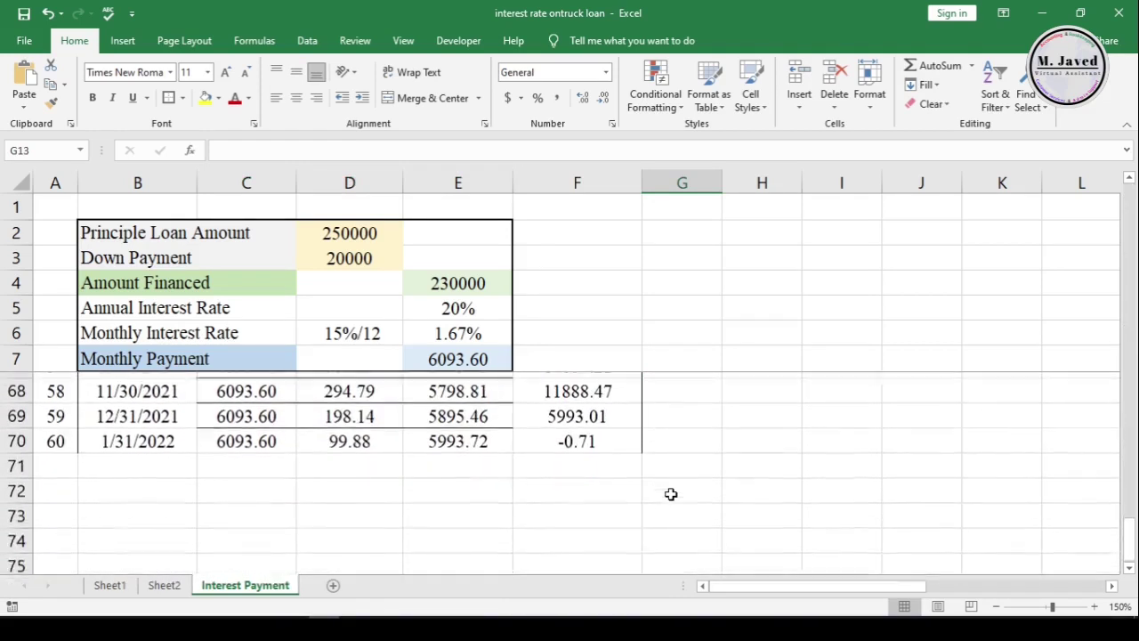
left_click(18, 436)
left_click(534, 435)
left_click(683, 438)
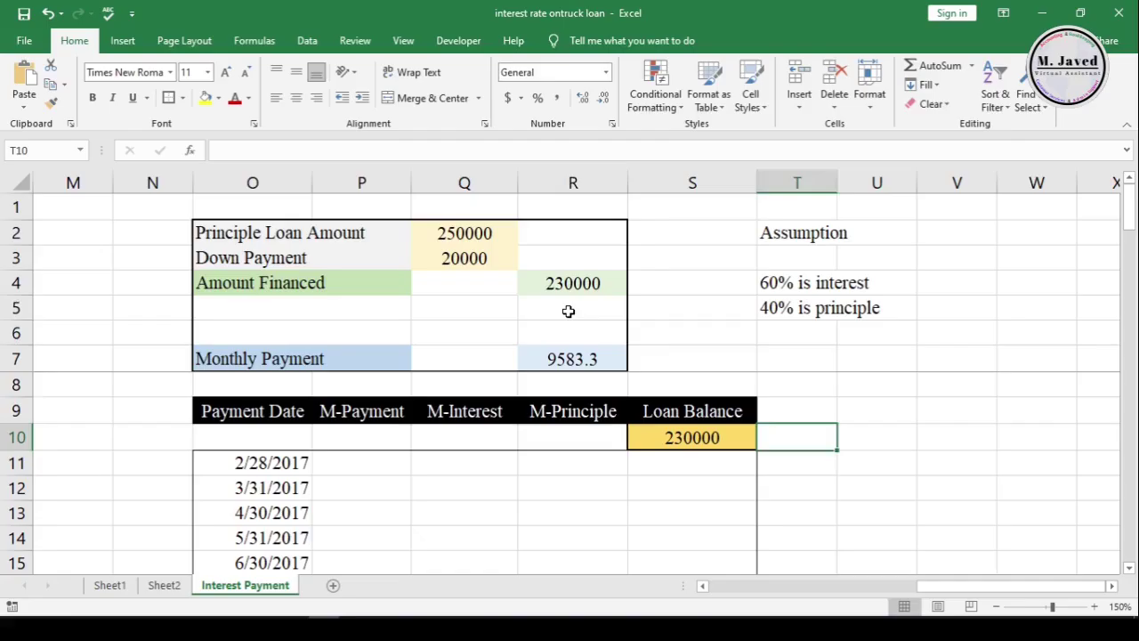
Step: In the second schedule with the 60/40 assumption, fill M-Payment cell P11 with an absolute reference to the monthly payment, =$R$7
left_click(567, 310)
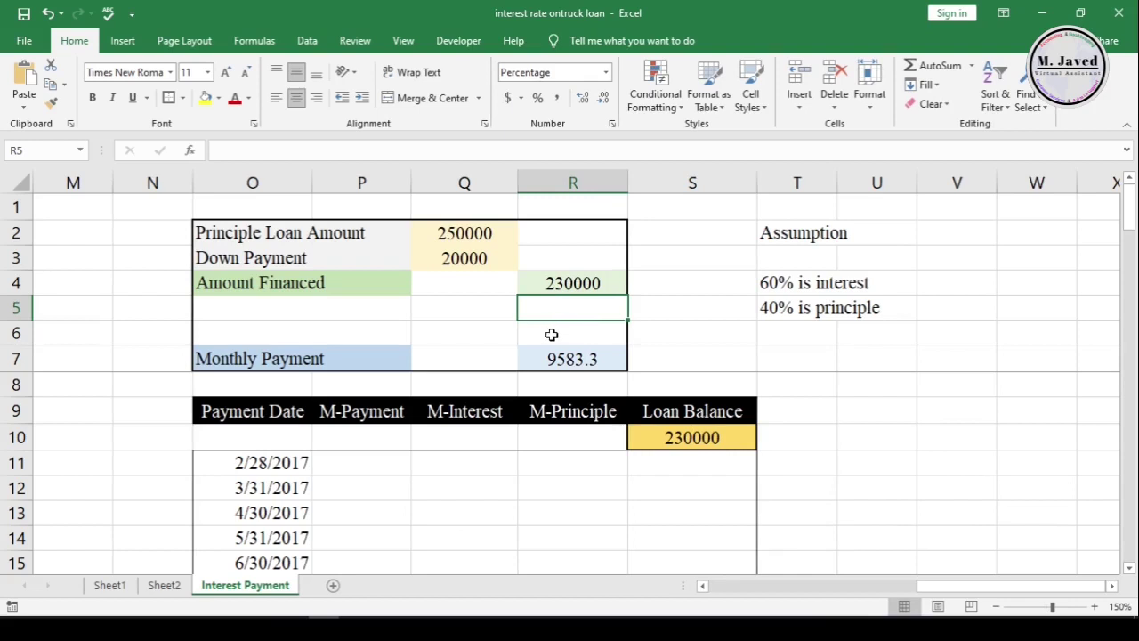
left_click(550, 351)
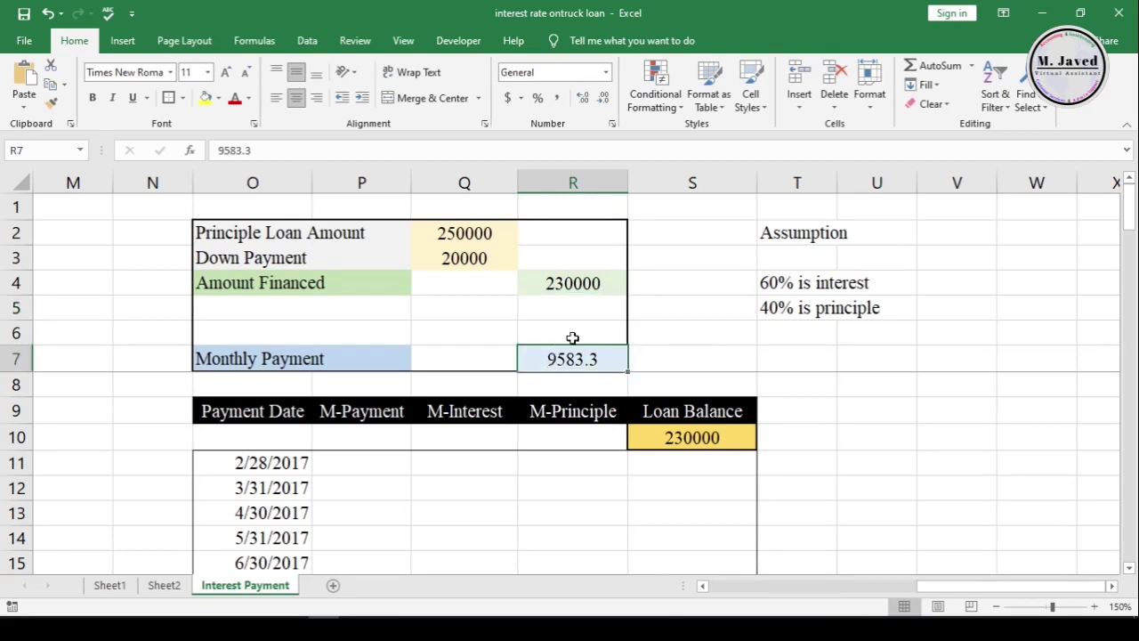
left_click(744, 288)
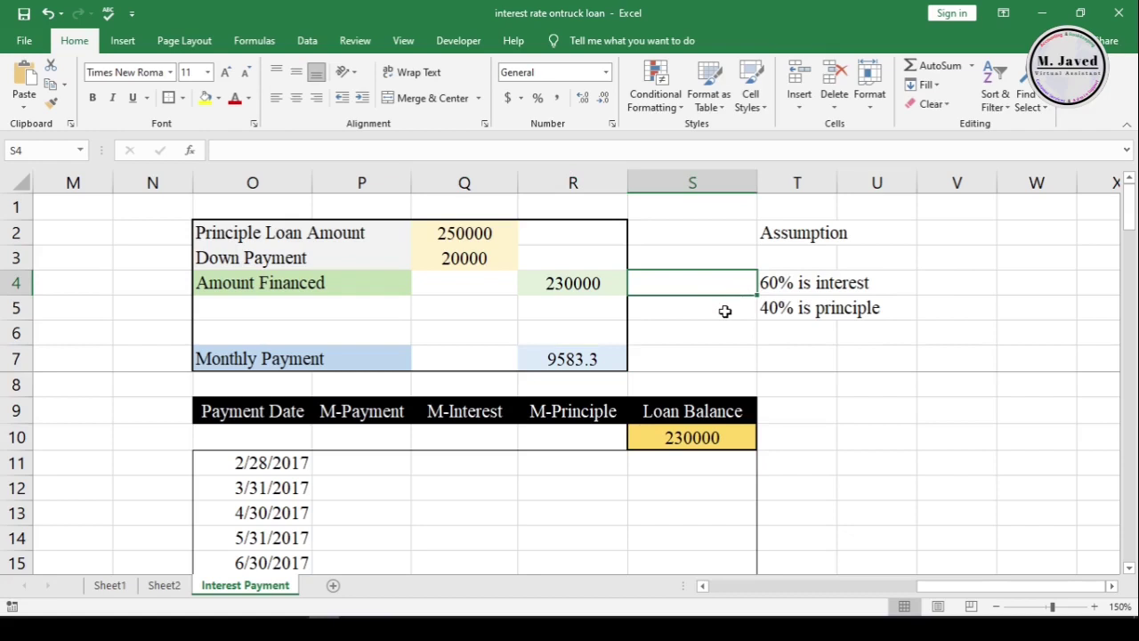
left_click(373, 461)
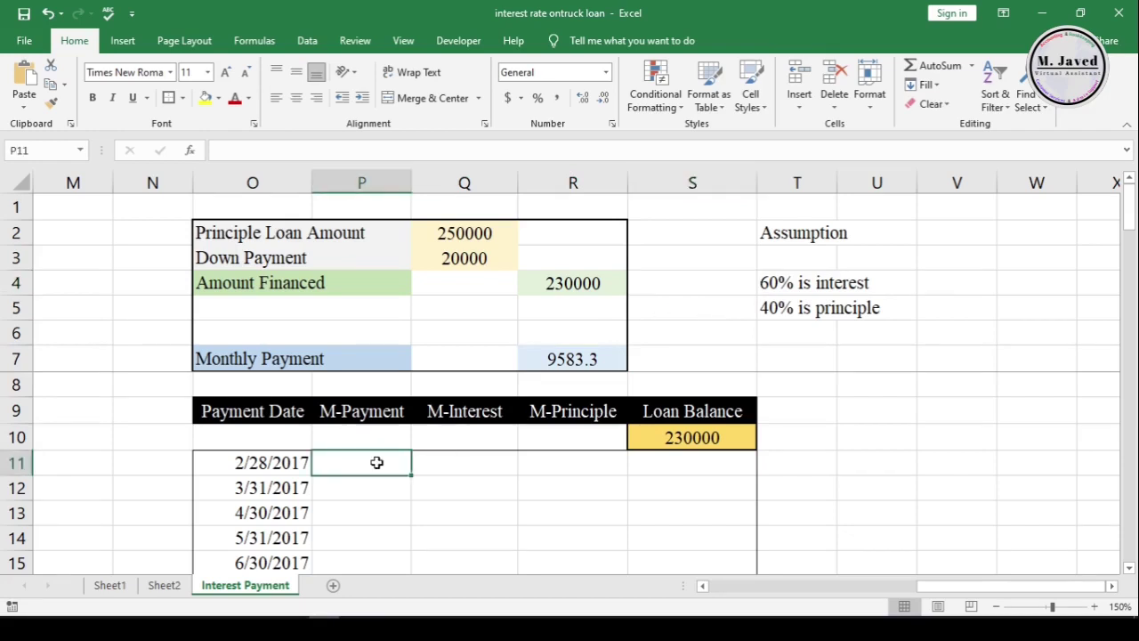
type("=")
left_click(565, 359)
key("F4")
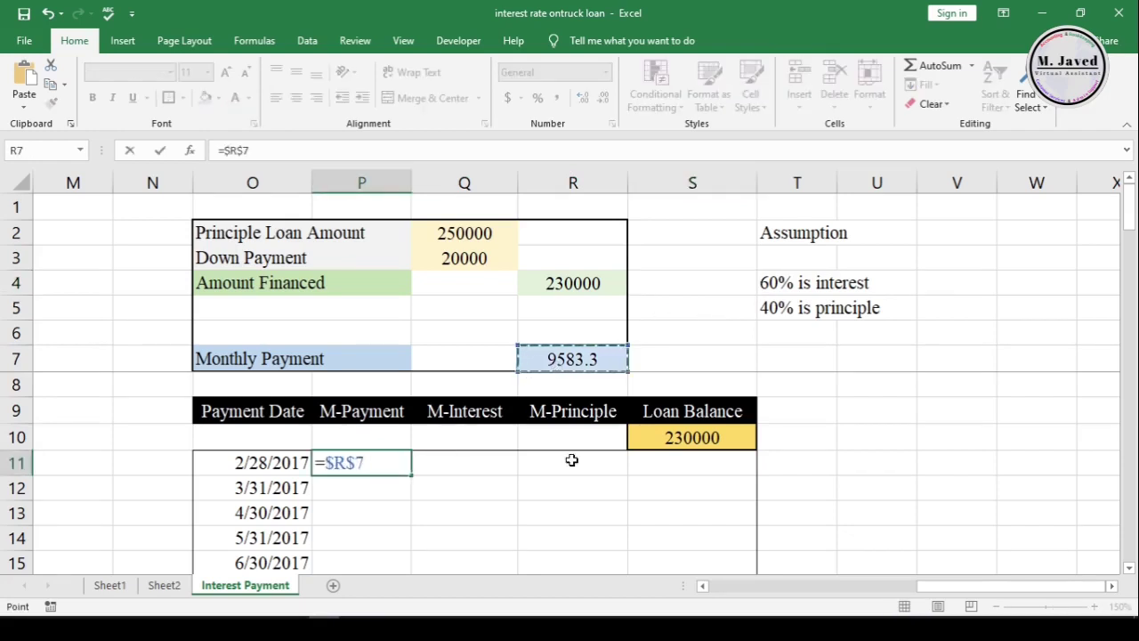
key("Return")
Step: Calculate the first M-Interest value in Q11 as 60% of the monthly payment, using =(P11*60)/100
left_click(468, 462)
type("=")
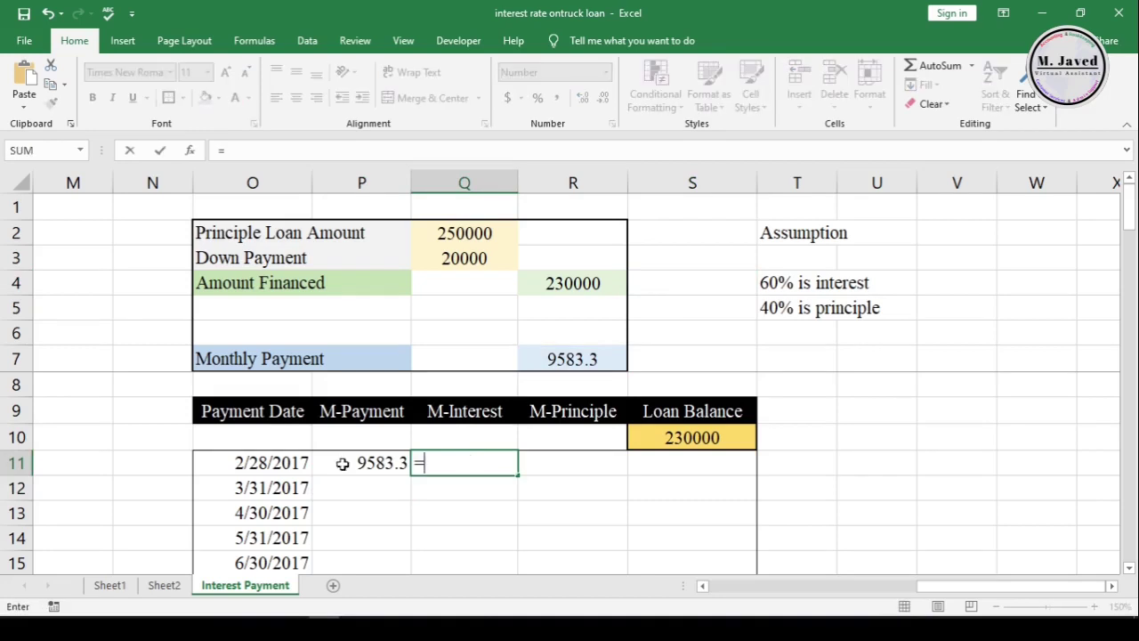
left_click(344, 462)
type("*")
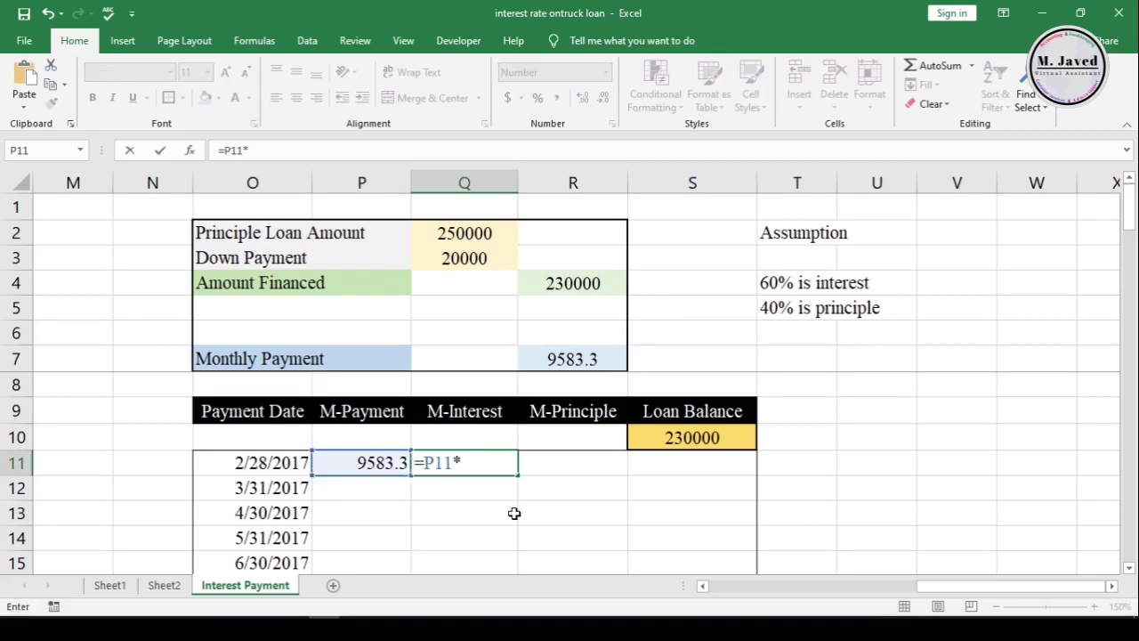
type("60)")
key("F2")
key("Home")
key("Right")
type("(")
key("End")
key("BackSpace")
type("/100")
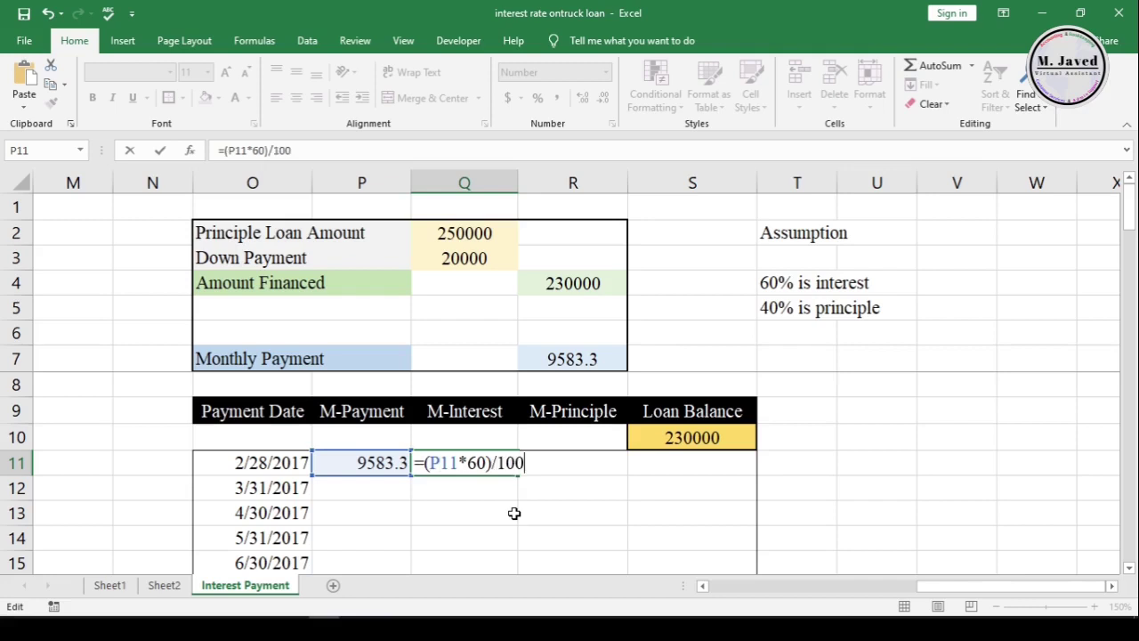
key("Return")
left_click(485, 460)
Step: Calculate the first M-Principle value in R11 by subtracting the interest from the payment, using =P11-Q11
left_click(582, 463)
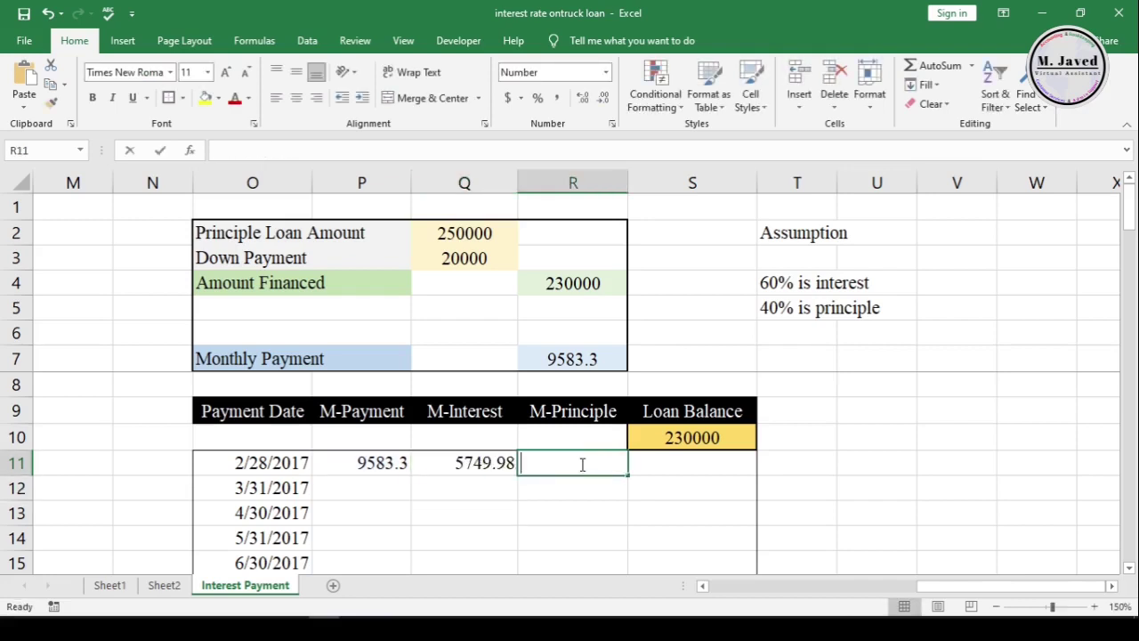
type("=")
left_click(374, 463)
type("-")
left_click(477, 462)
key("Return")
left_click(583, 468)
Step: Calculate the first remaining Loan Balance of the second schedule in S11, using =S10-R11
left_click(717, 463)
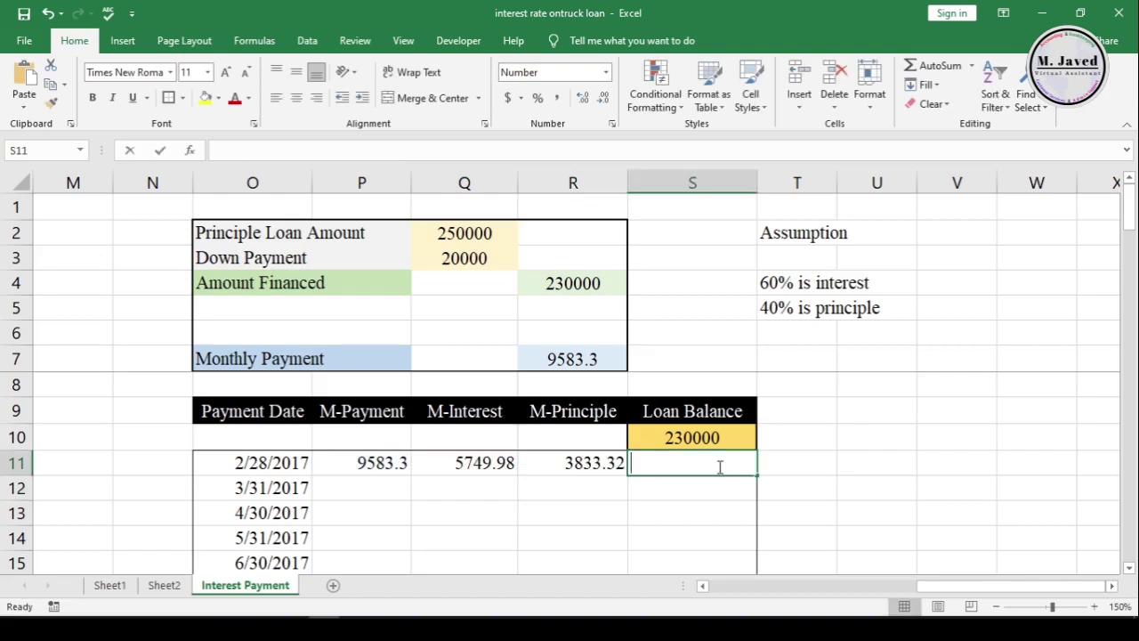
type("=")
left_click(714, 447)
type("-")
left_click(577, 463)
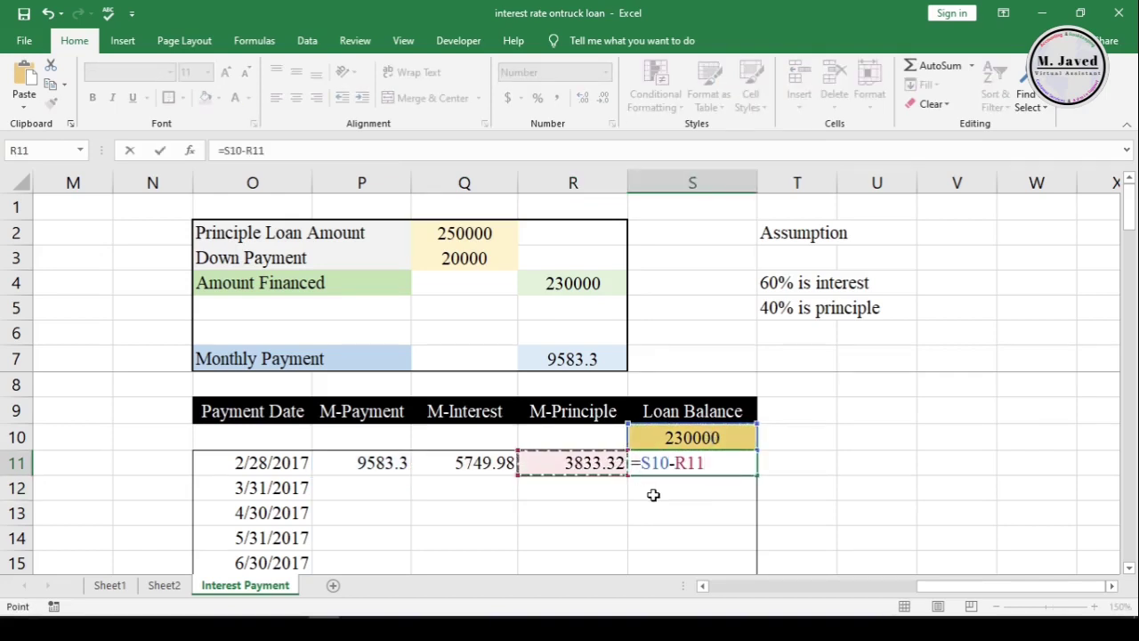
key("Return")
Step: Fill the P11:S11 formulas down through all payment dates of the second schedule
left_click_drag(377, 462, 693, 463)
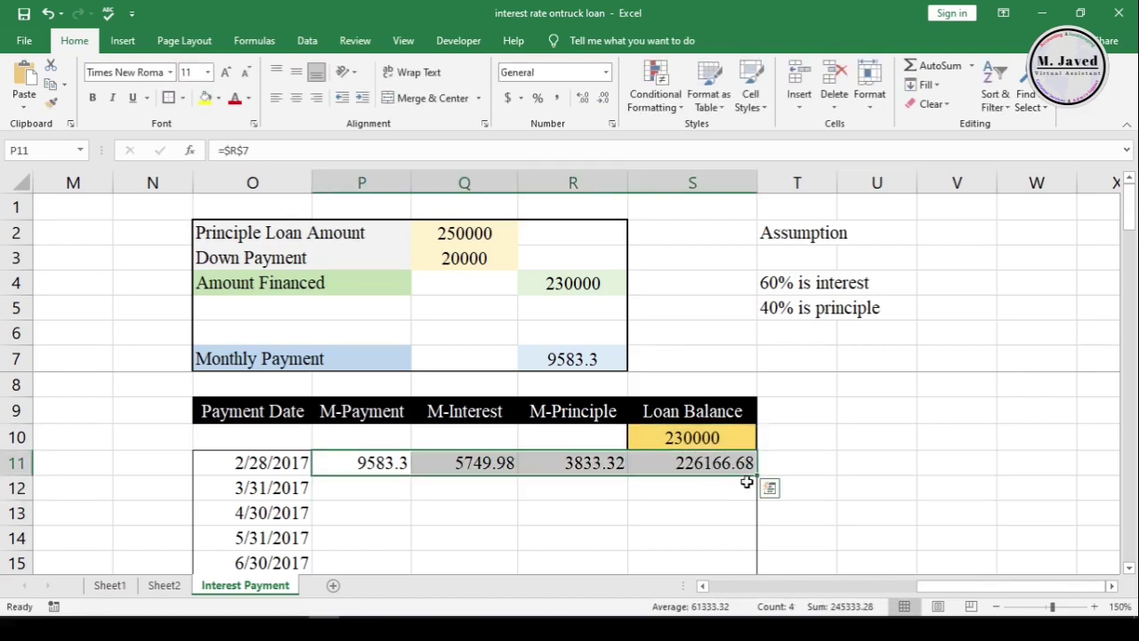
double_click(757, 476)
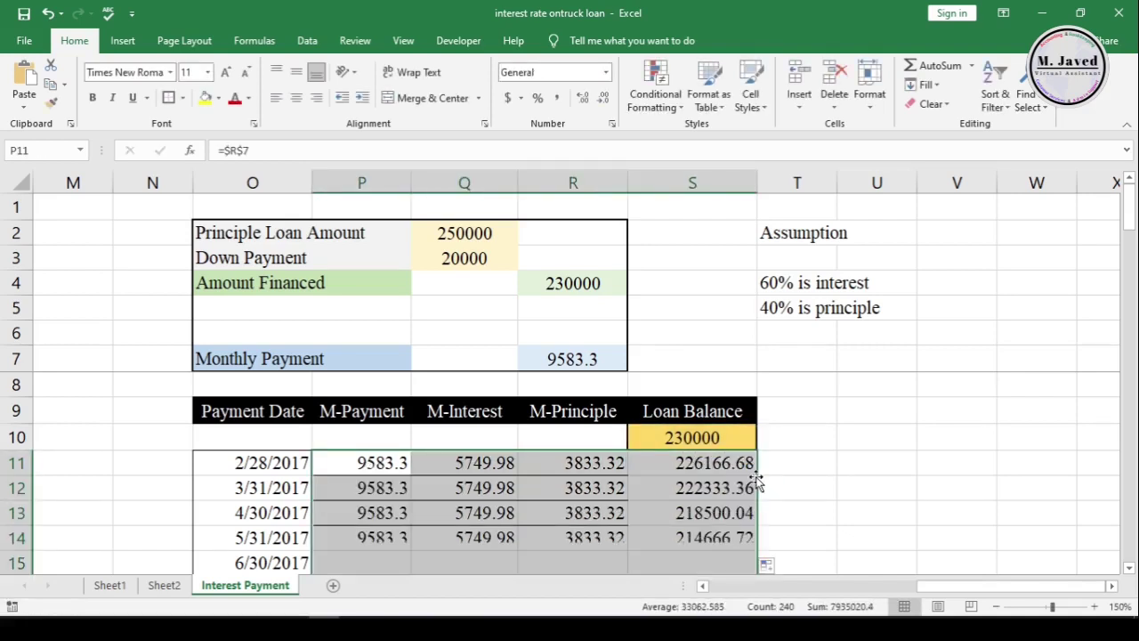
left_click(810, 507)
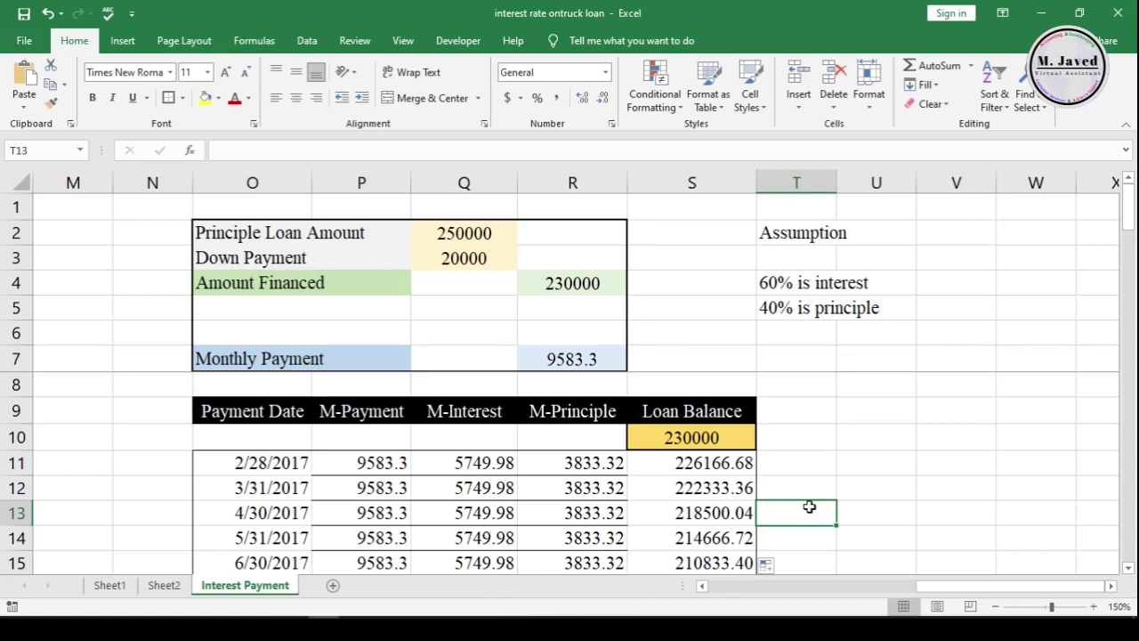
Step: Check the ending loan balance in the second schedule's last payment row, row 70
scroll(809, 506, "down", 20)
left_click(800, 435)
left_click(16, 434)
left_click_drag(828, 574, 1003, 494)
scroll(1004, 495, "right", 2)
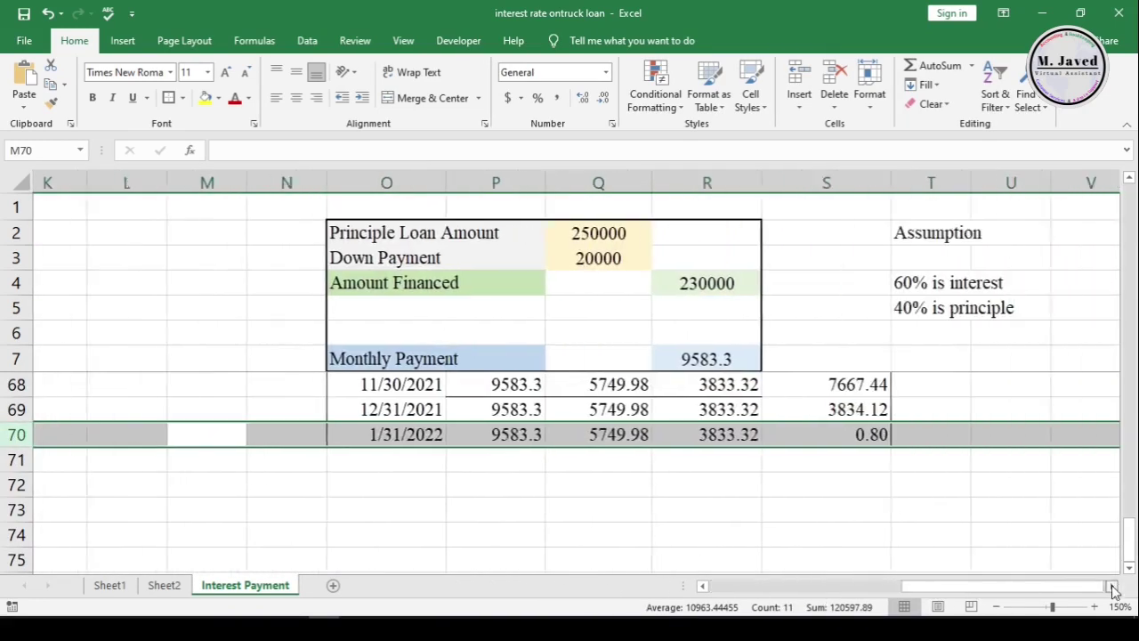
left_click(795, 435)
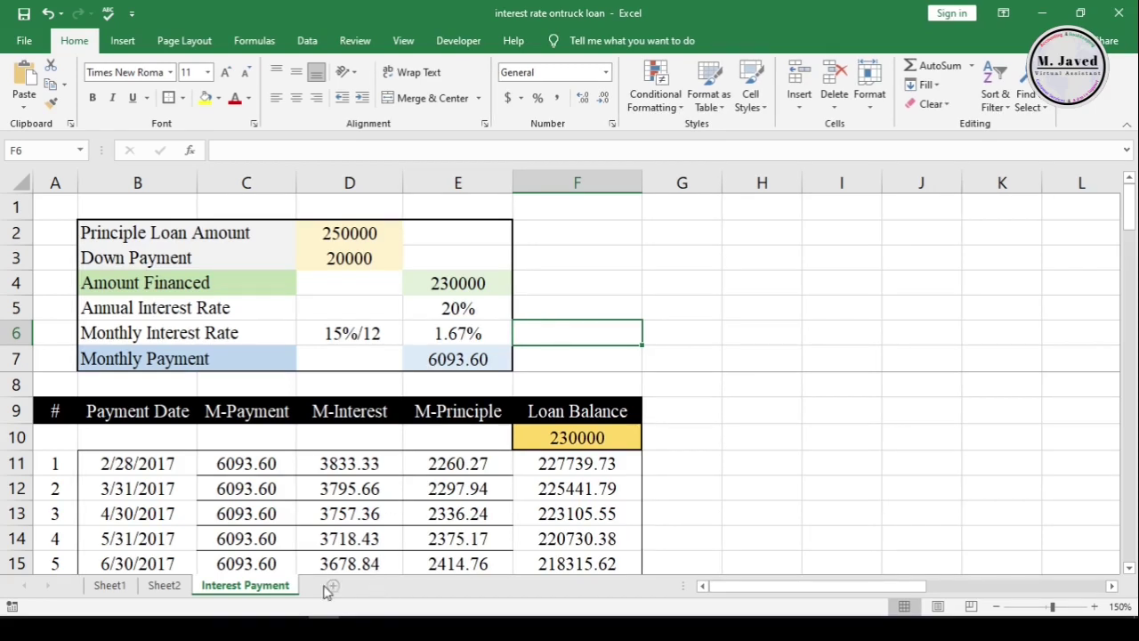
Step: Switch to QuickBooks and start a new check from BoN Checking 99 payable to Auto Loan Company
left_click(297, 616)
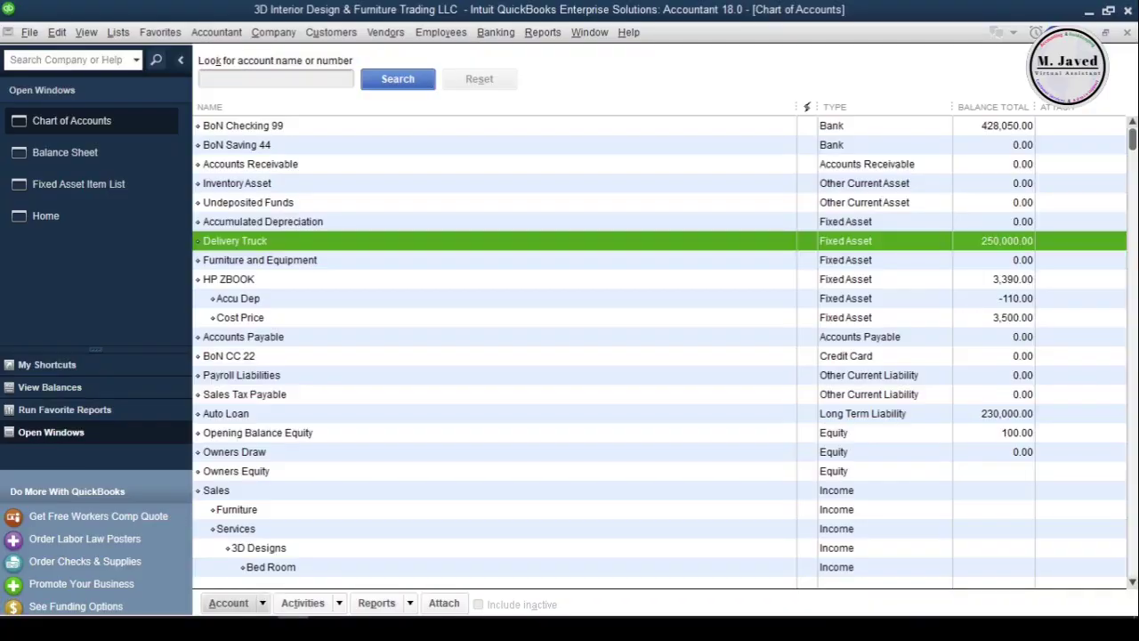
left_click(479, 340)
left_click(503, 244)
left_click(495, 32)
left_click(508, 53)
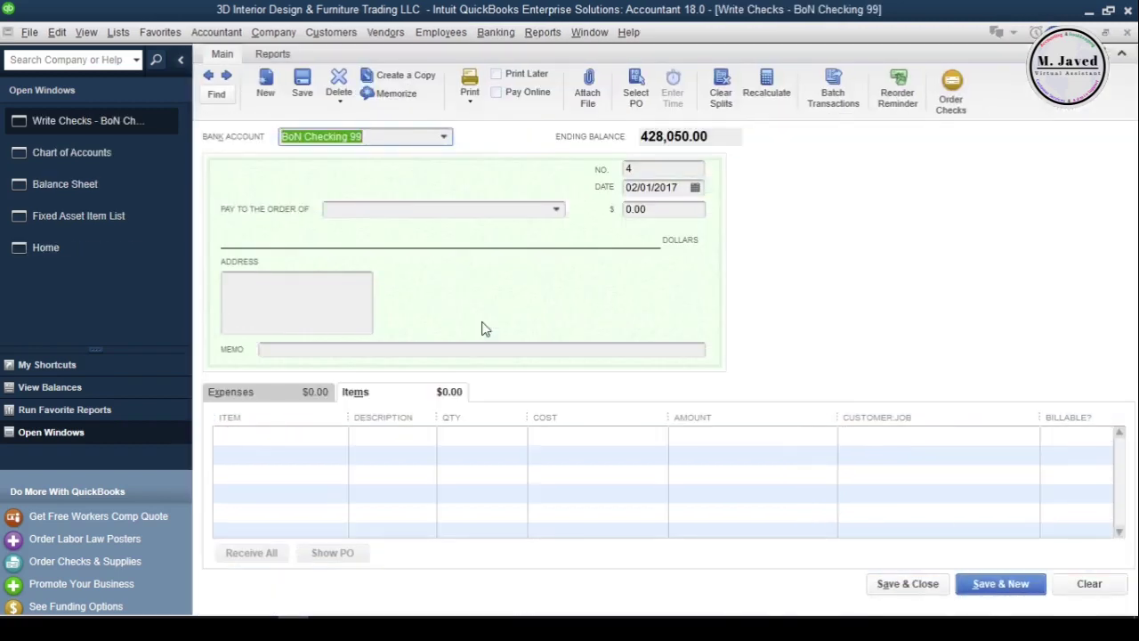
left_click(557, 212)
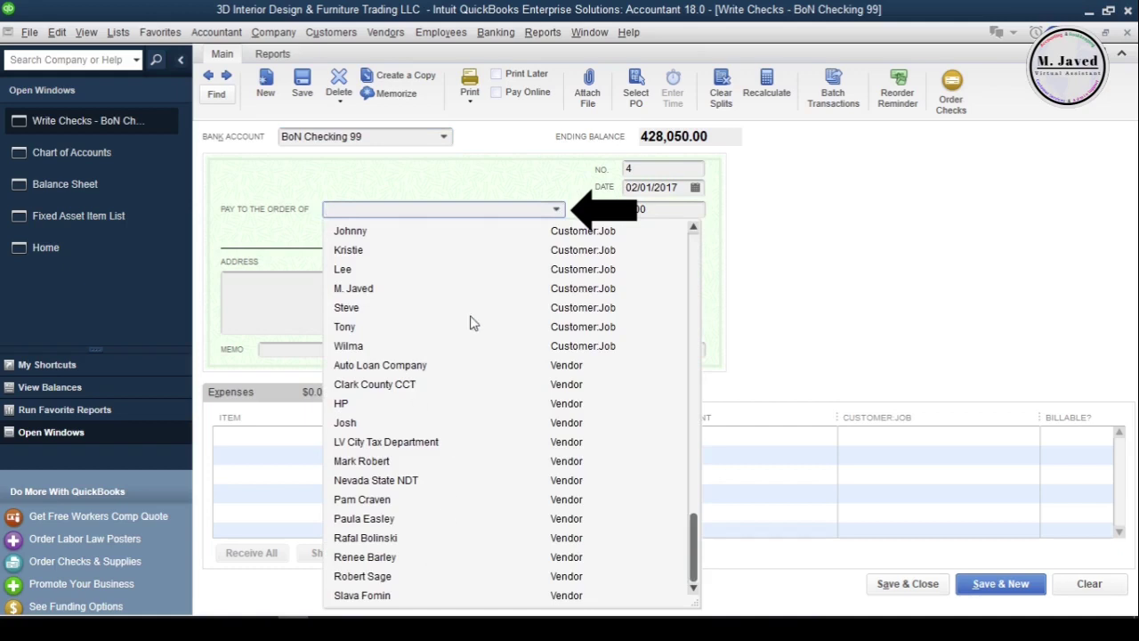
left_click(498, 293)
Step: Set the check amount to 6,093.60, the Excel schedule's monthly payment, with the memo "Monthly payment made on loan"
left_click(658, 212)
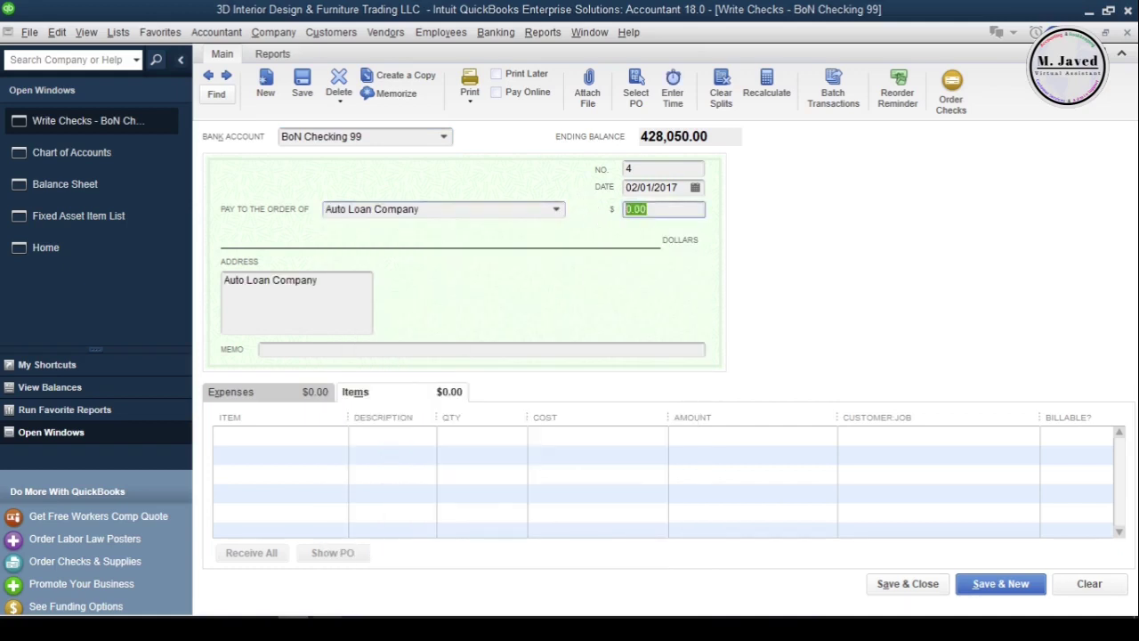
key("alt+Tab")
key("alt+Tab")
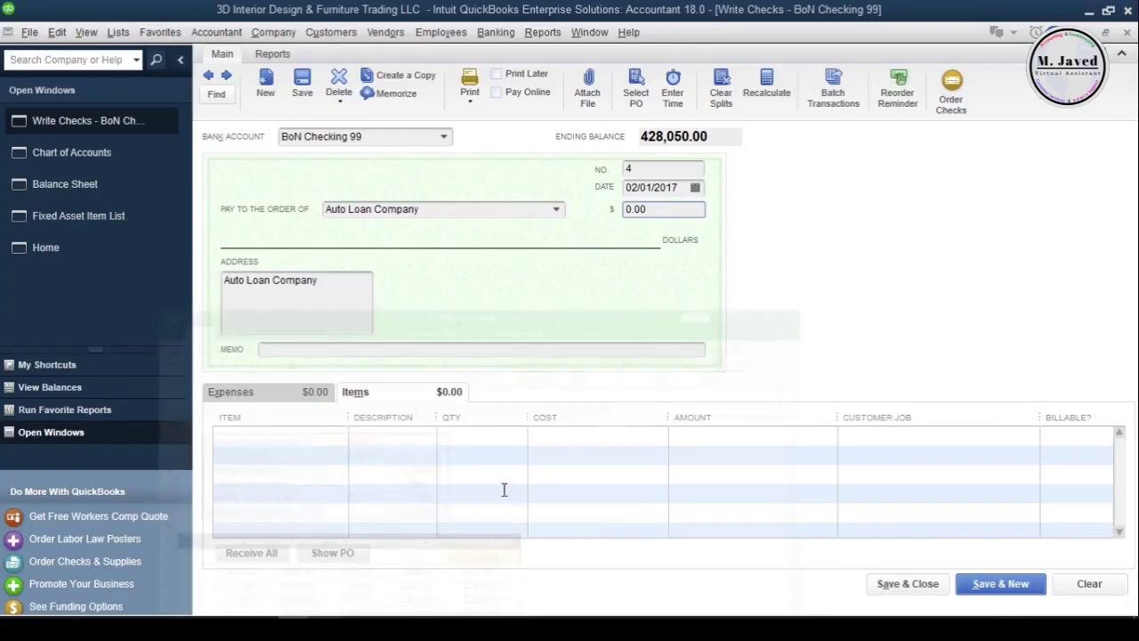
type("6,0")
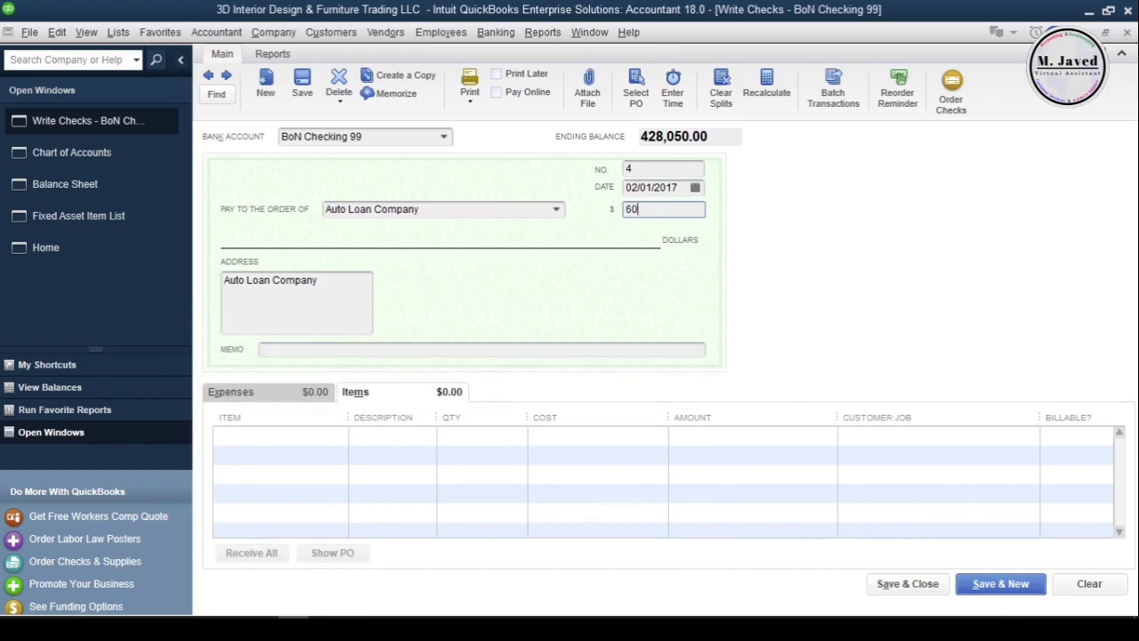
type("93.6")
key("Tab")
type("Monthly payment made on loan")
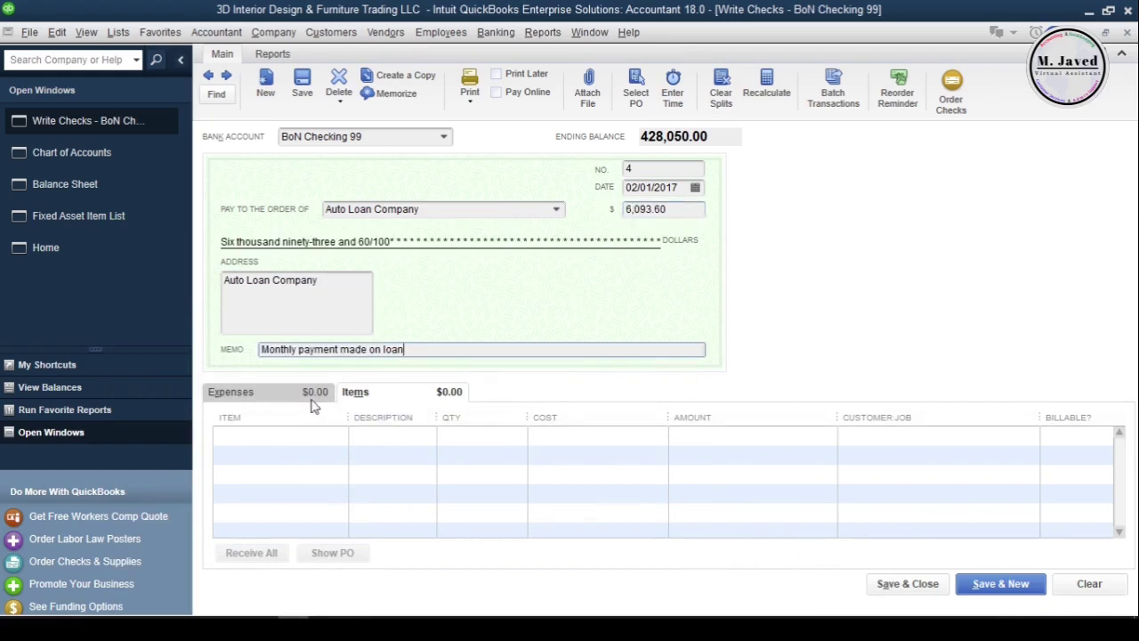
Step: Itemize the check's expenses with two account lines: Auto Loan on the first and Interest Expense on the second
left_click(312, 396)
left_click(323, 437)
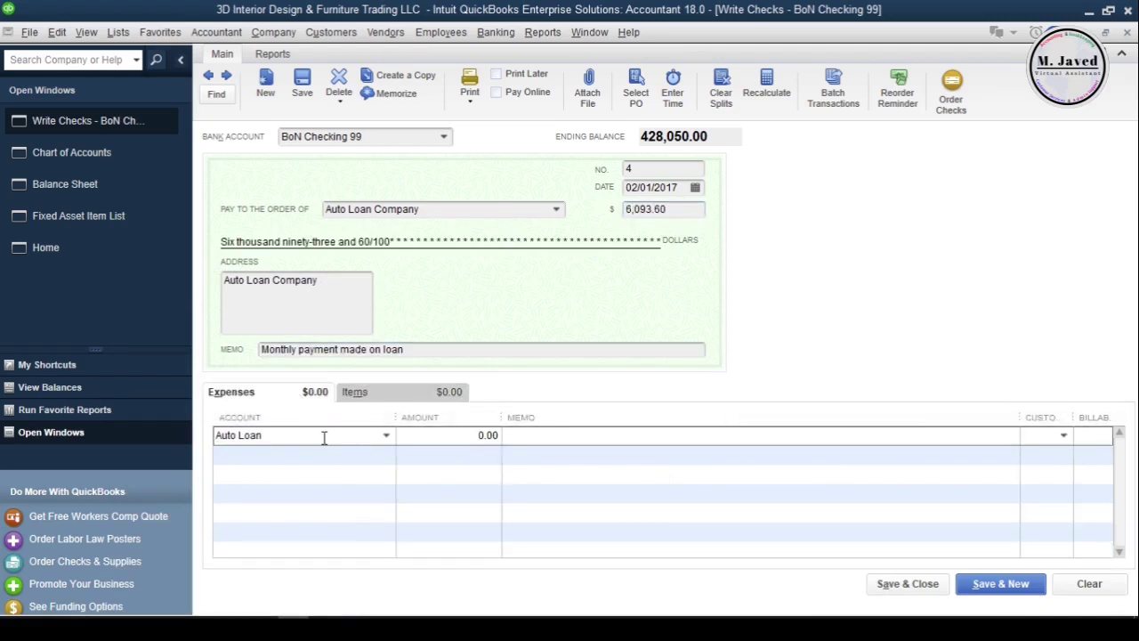
left_click(387, 438)
left_click(370, 376)
left_click(436, 438)
left_click(363, 453)
left_click(387, 455)
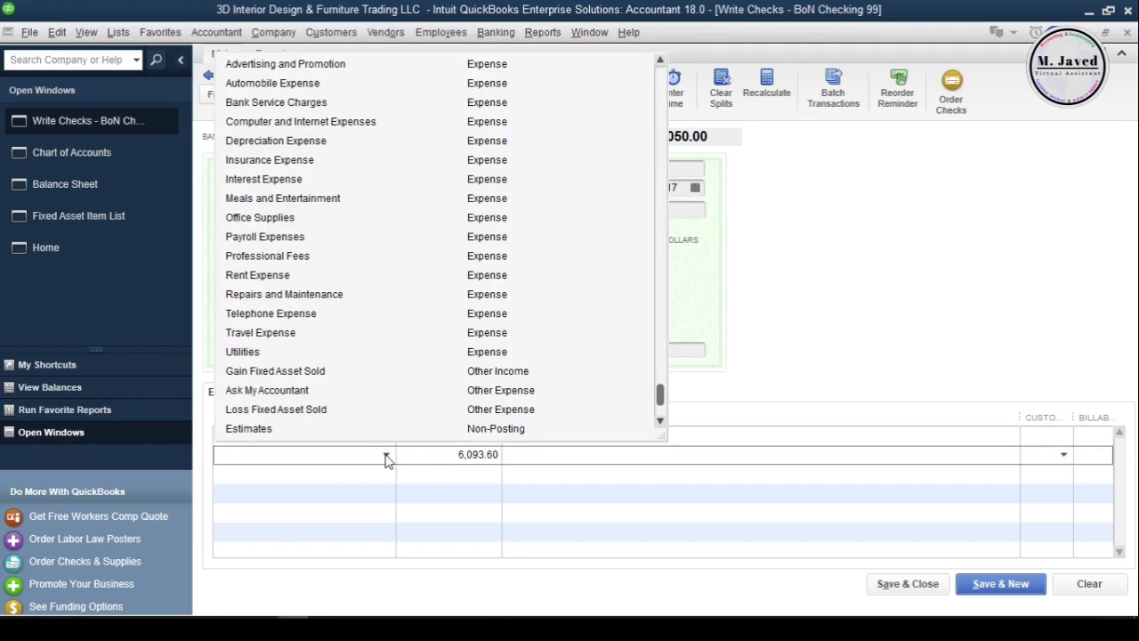
left_click(316, 219)
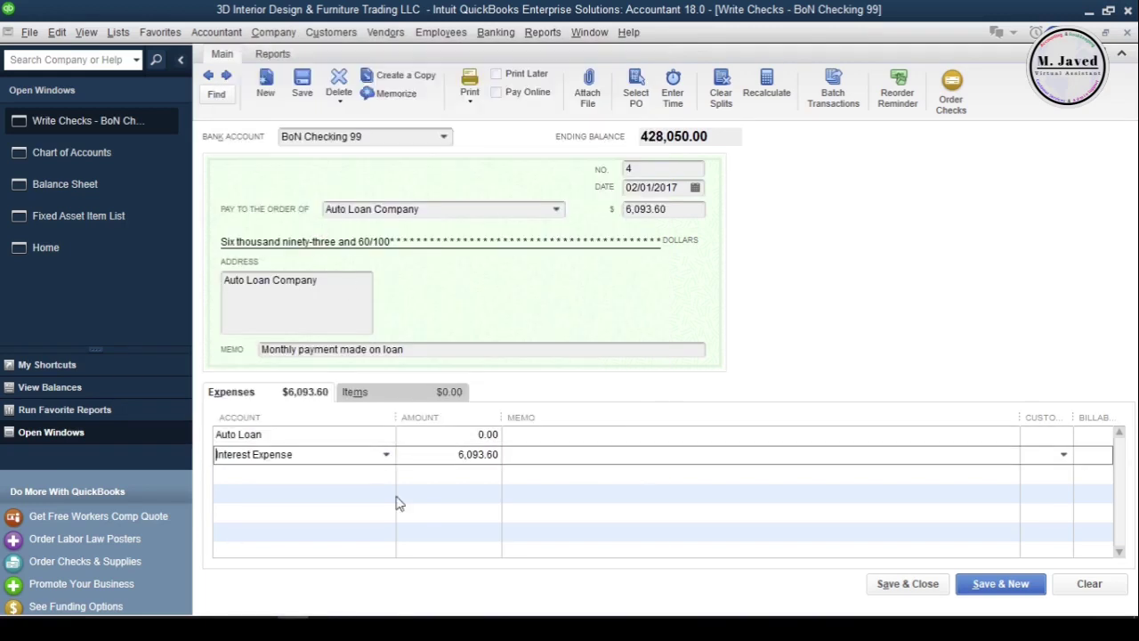
Step: Using the first payment row of the Excel schedule, set the Interest Expense amount to 3,833.33 and the Auto Loan amount to 2,260.27
left_click_drag(445, 437, 500, 435)
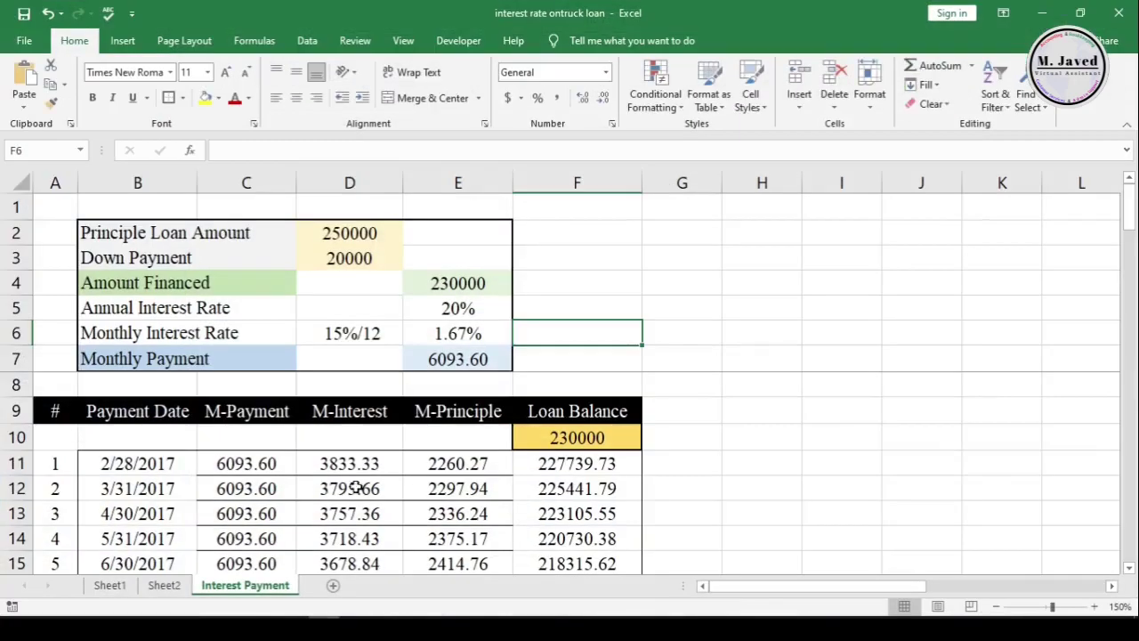
left_click(357, 465)
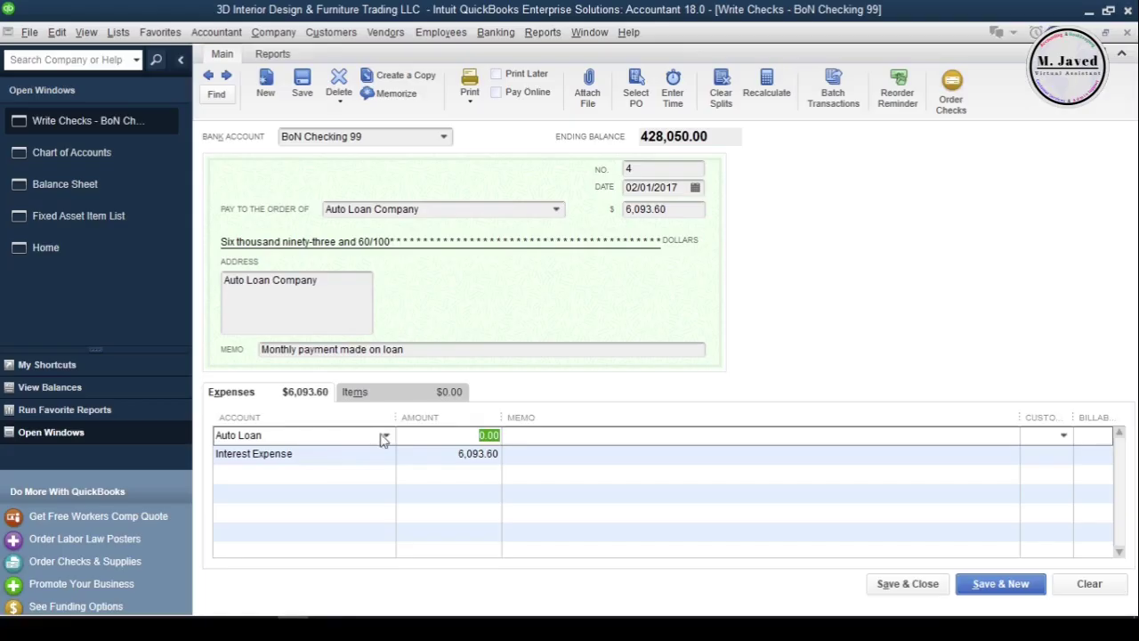
key("Down")
type("3,833.33")
left_click(425, 435)
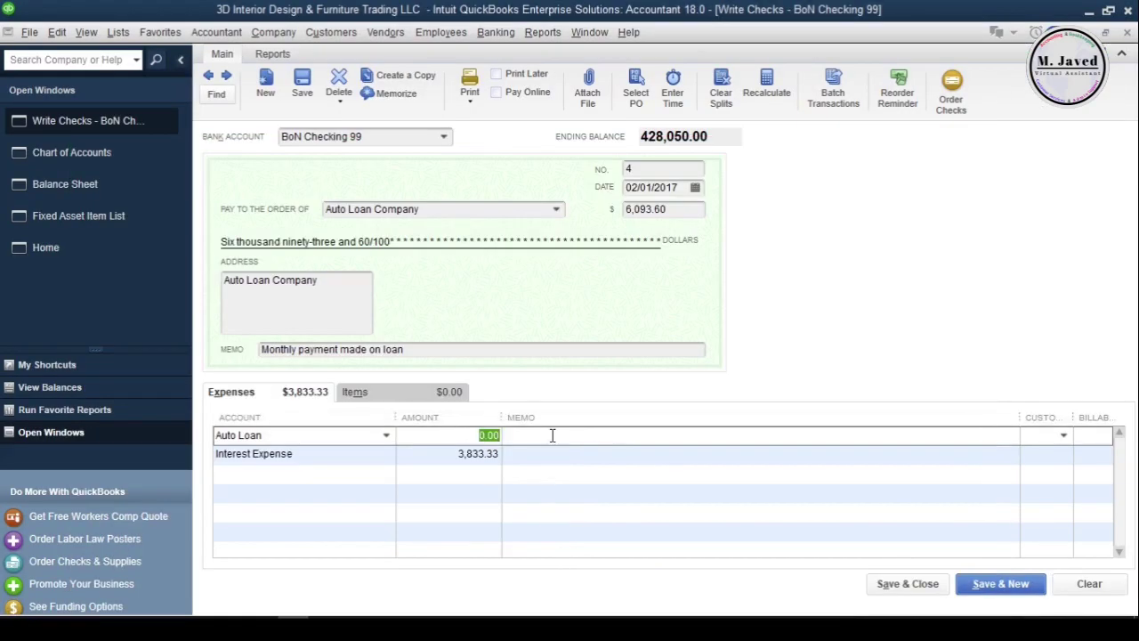
type("2,260.27")
left_click(442, 456)
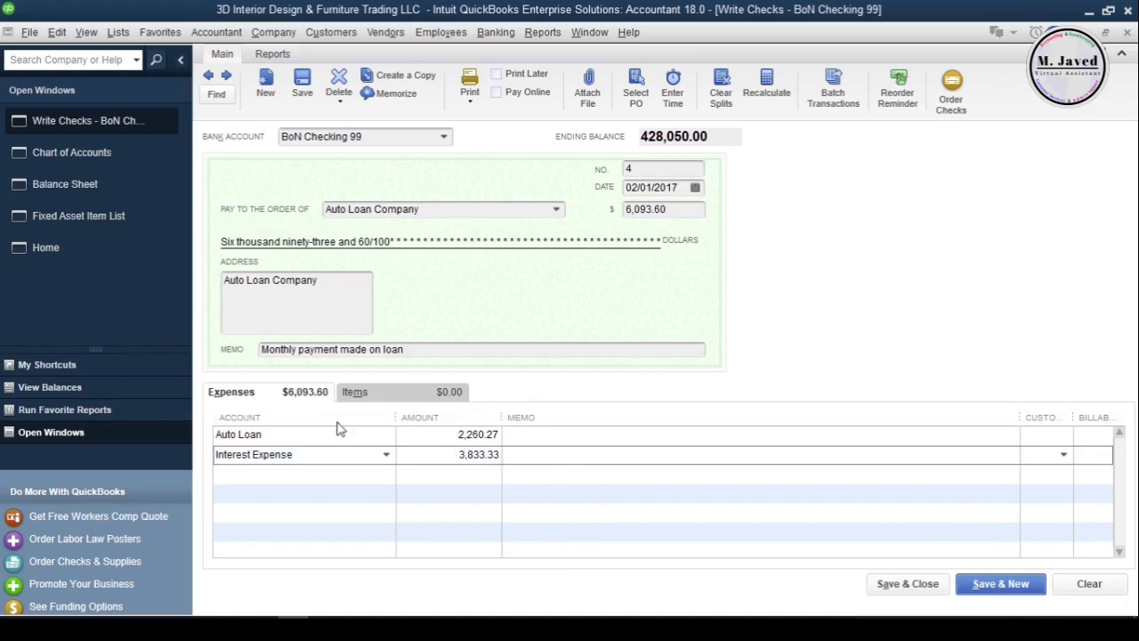
Step: Enter the line memos "Monthly Loan Deduction" for Auto Loan and "Monthly Interest On Loan Paid" for Interest Expense
left_click(547, 435)
type("Monthly")
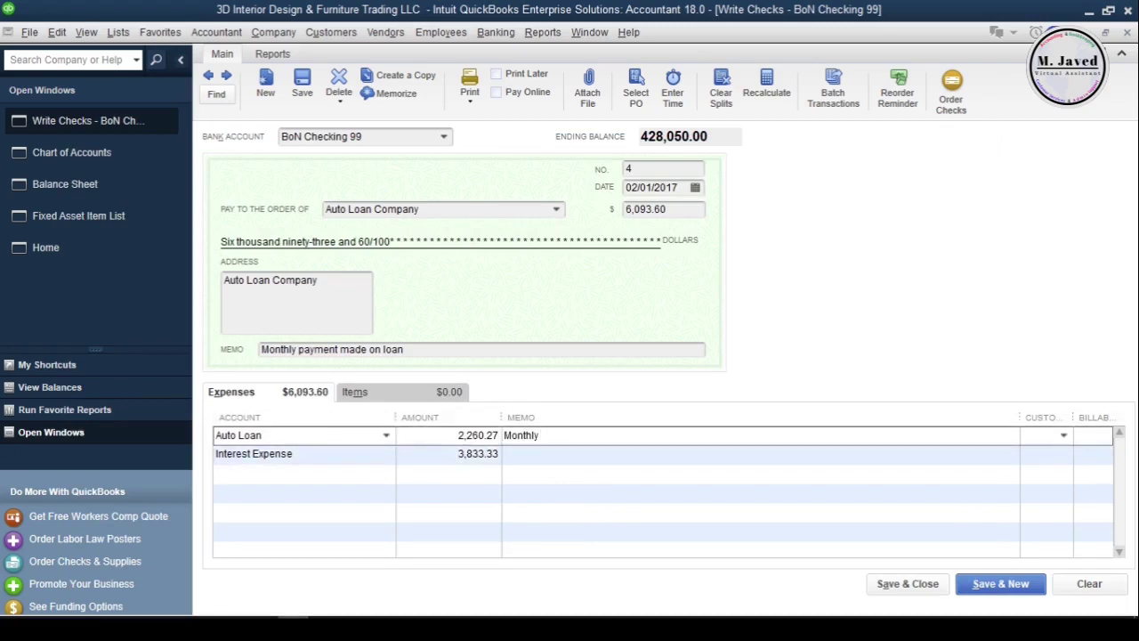
type(" Loan Deduction")
left_click(540, 454)
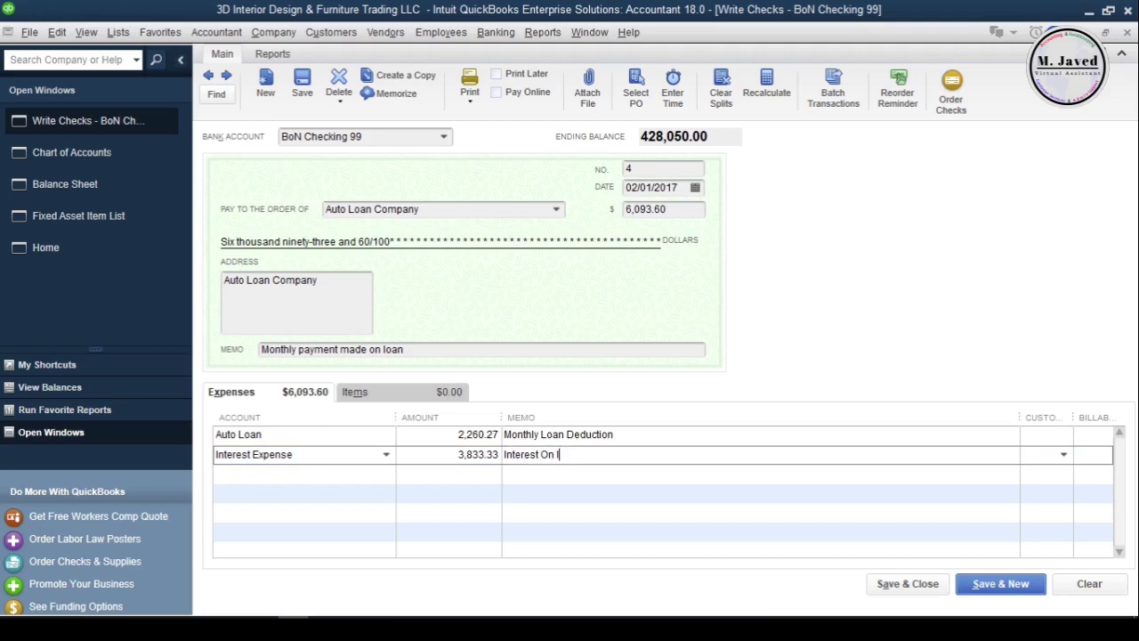
type("Monthly")
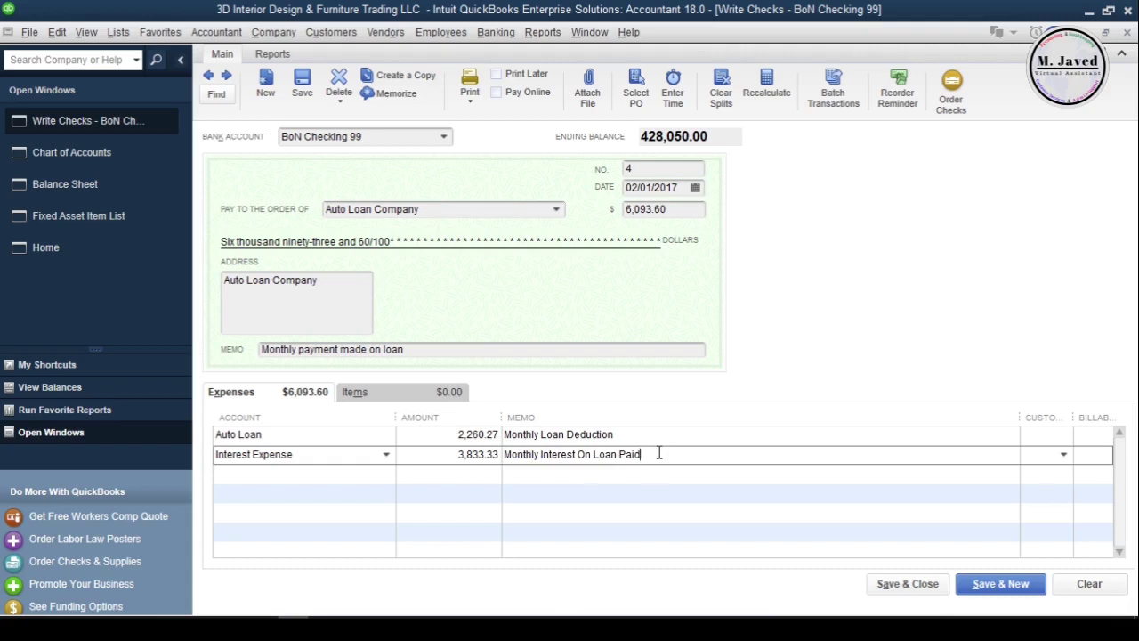
Step: Date the loan payment check 02/28/2017, then save and close it
left_click(695, 187)
left_click(674, 313)
left_click(632, 352)
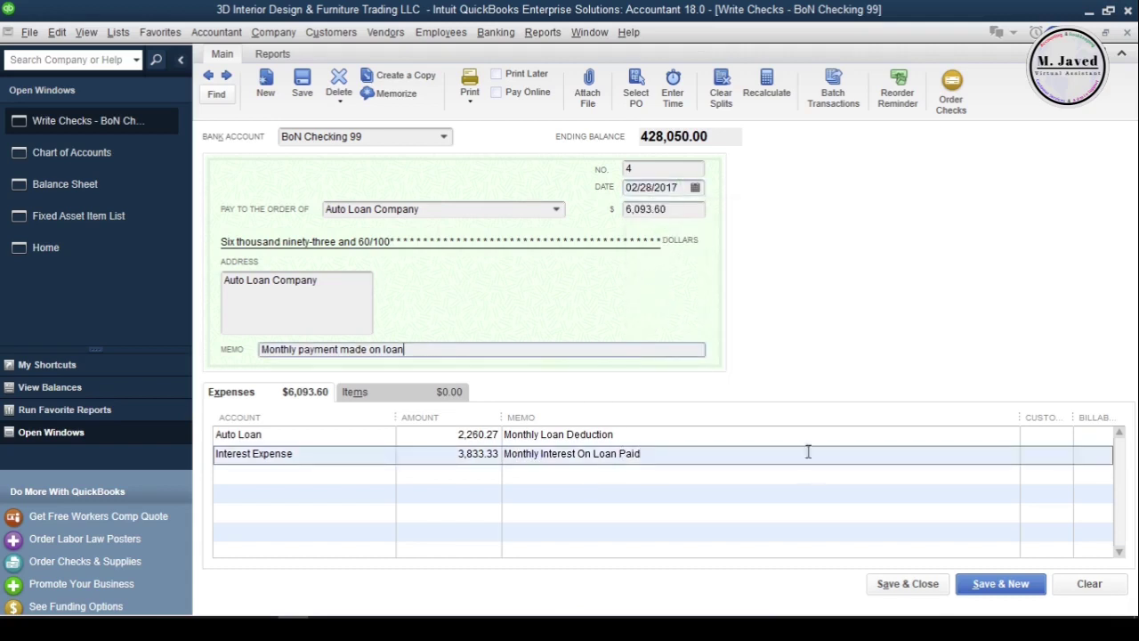
left_click(903, 584)
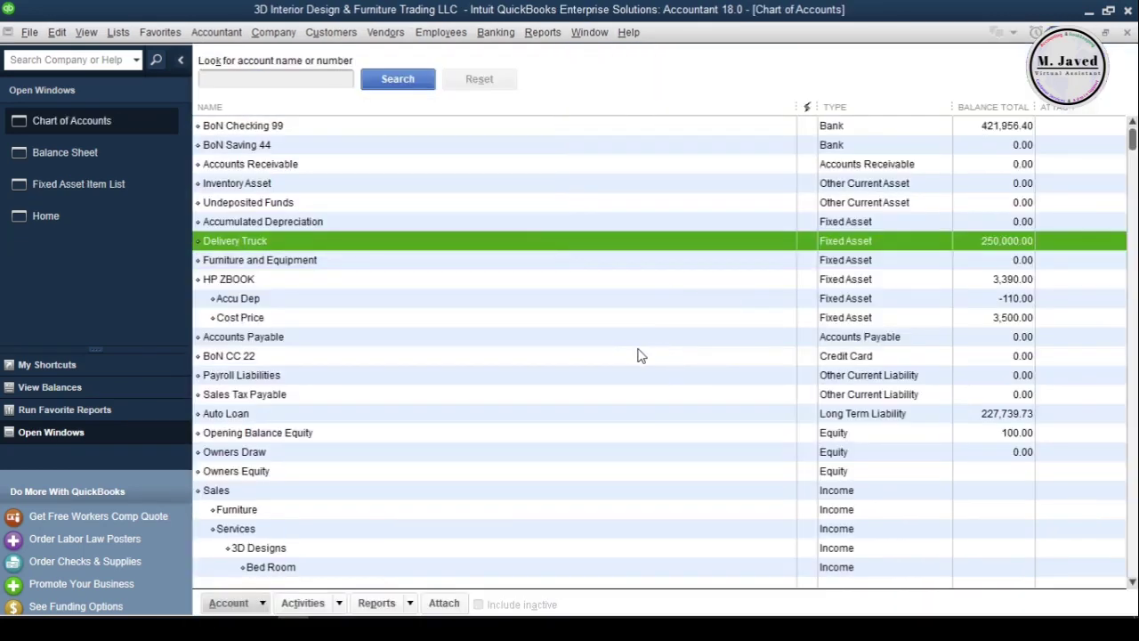
Step: Check the Auto Loan balance in the chart of accounts and on the balance sheet
left_click(574, 415)
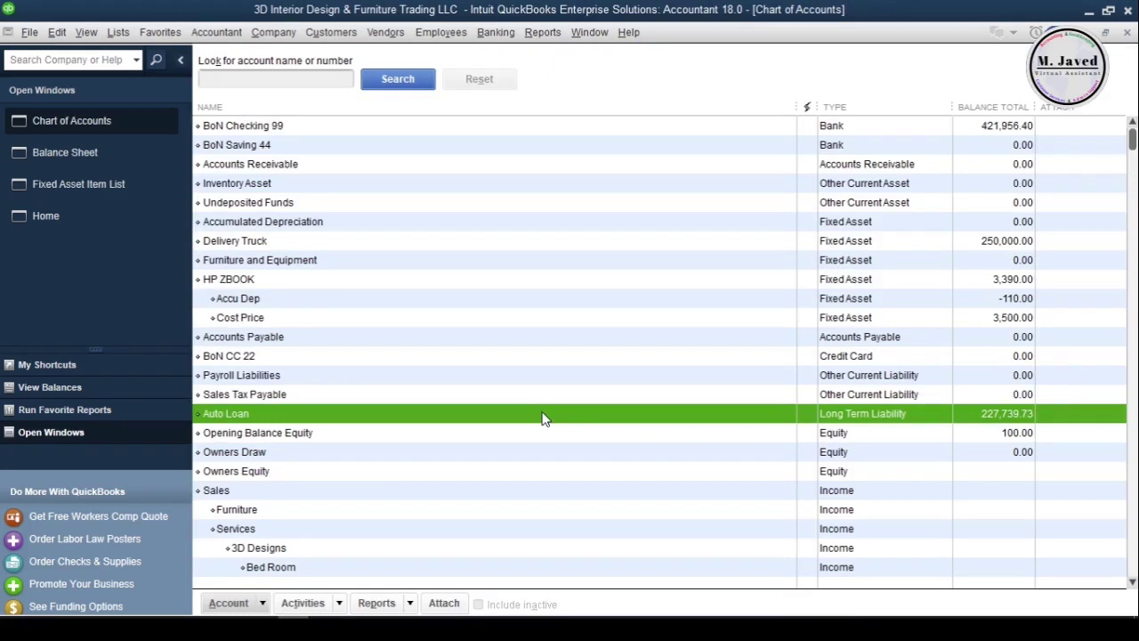
key("ctrl+Tab")
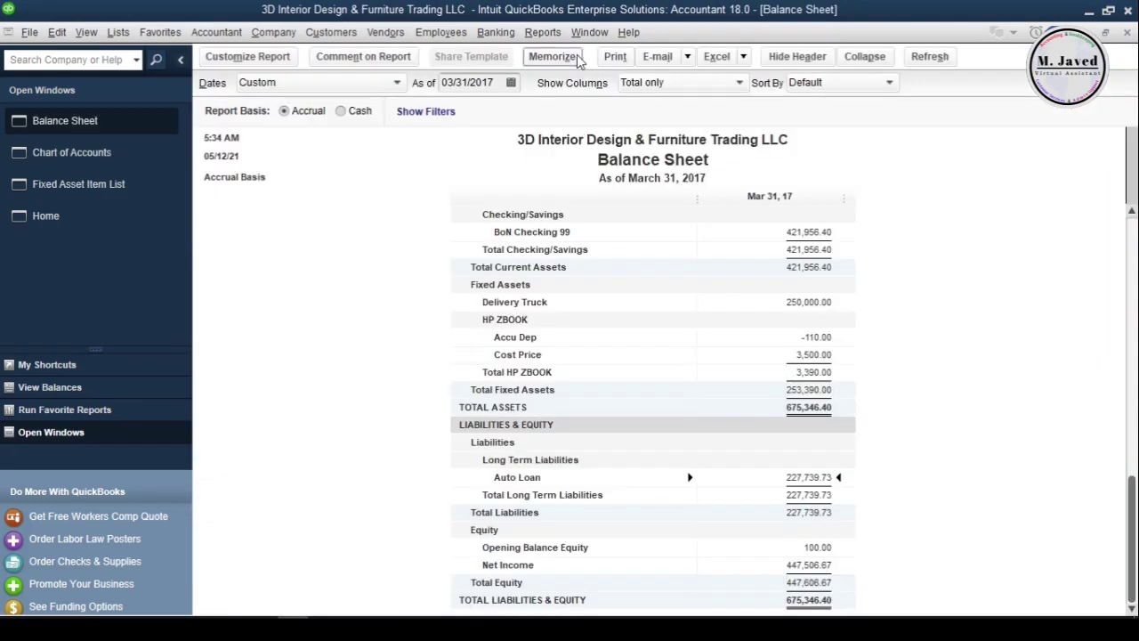
Step: Run a Profit & Loss report for 01/01/2017 to 02/28/2017
left_click(542, 32)
mouse_move(681, 216)
left_click(844, 214)
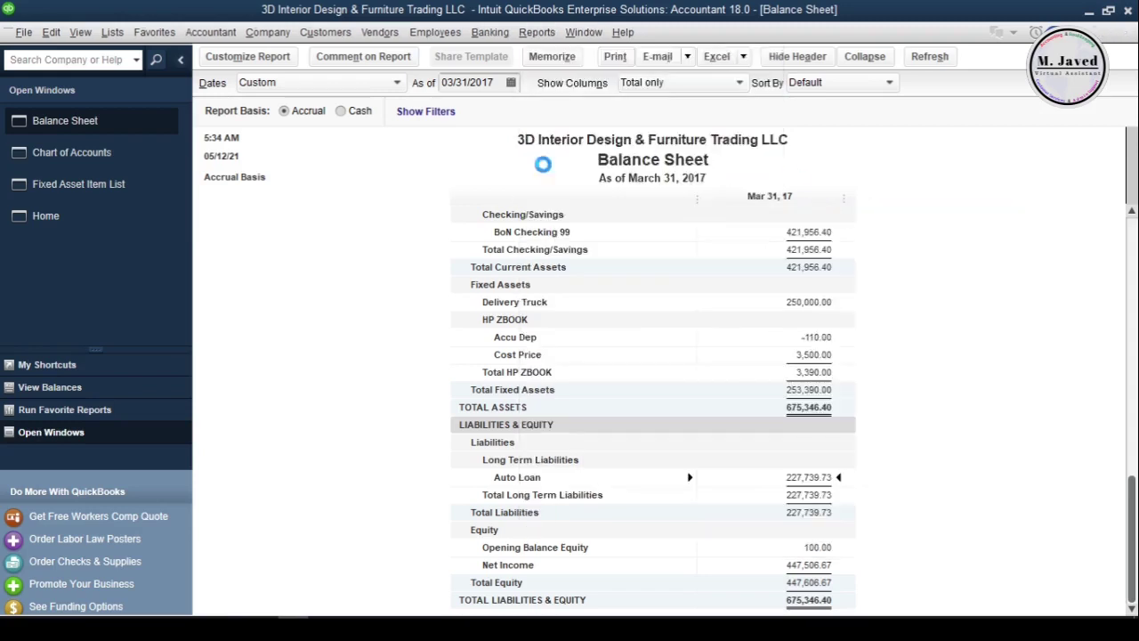
left_click(472, 82)
type("01/01/2017")
key("Tab")
type("2/28/")
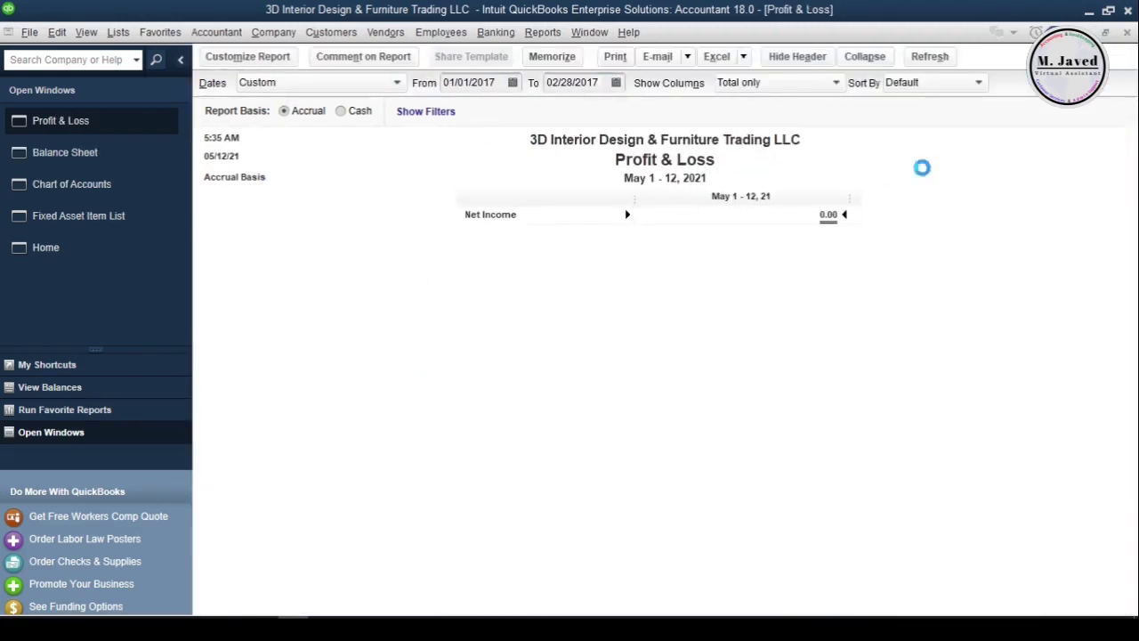
key("Tab")
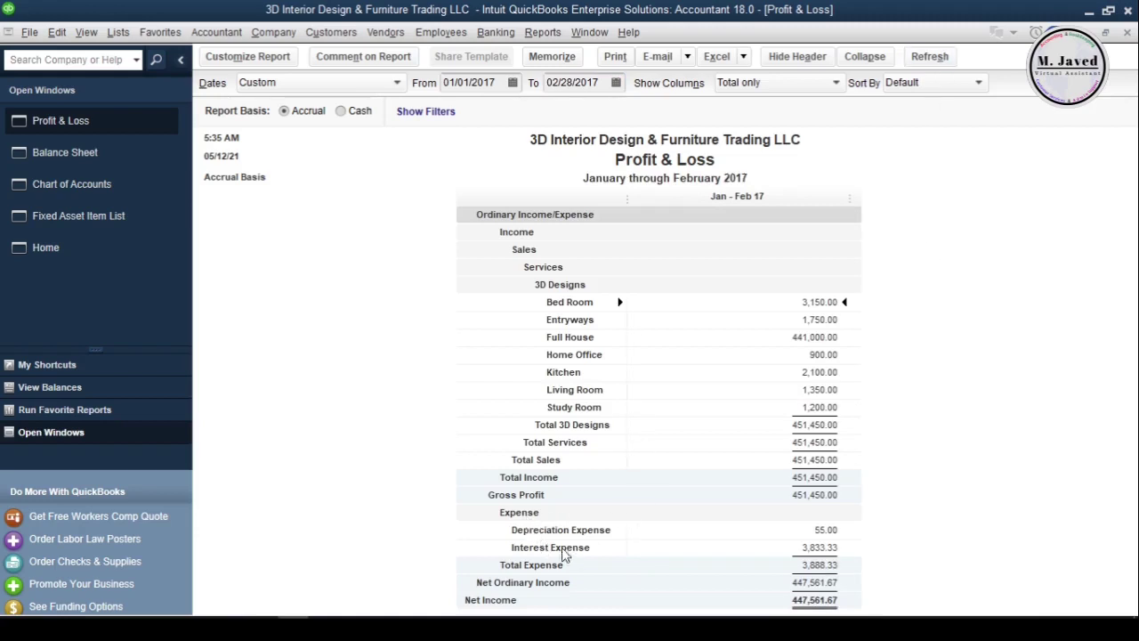
Step: Compare the reported interest expense and loan balance with the Excel schedule's first payment, and return to the QuickBooks Home window
left_click(791, 546)
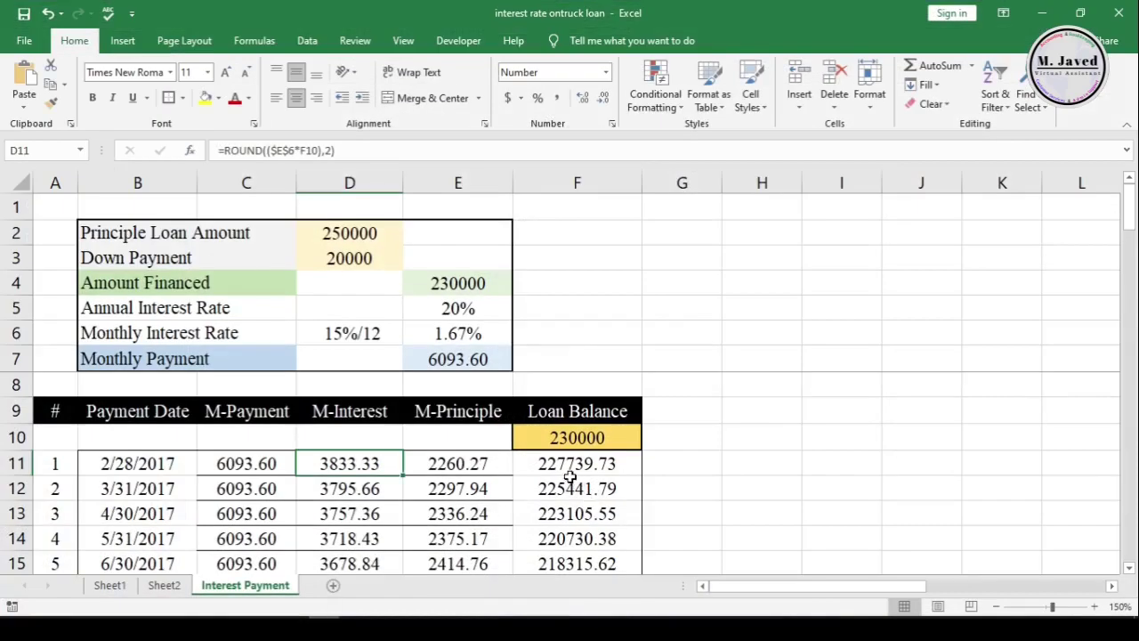
left_click(655, 468)
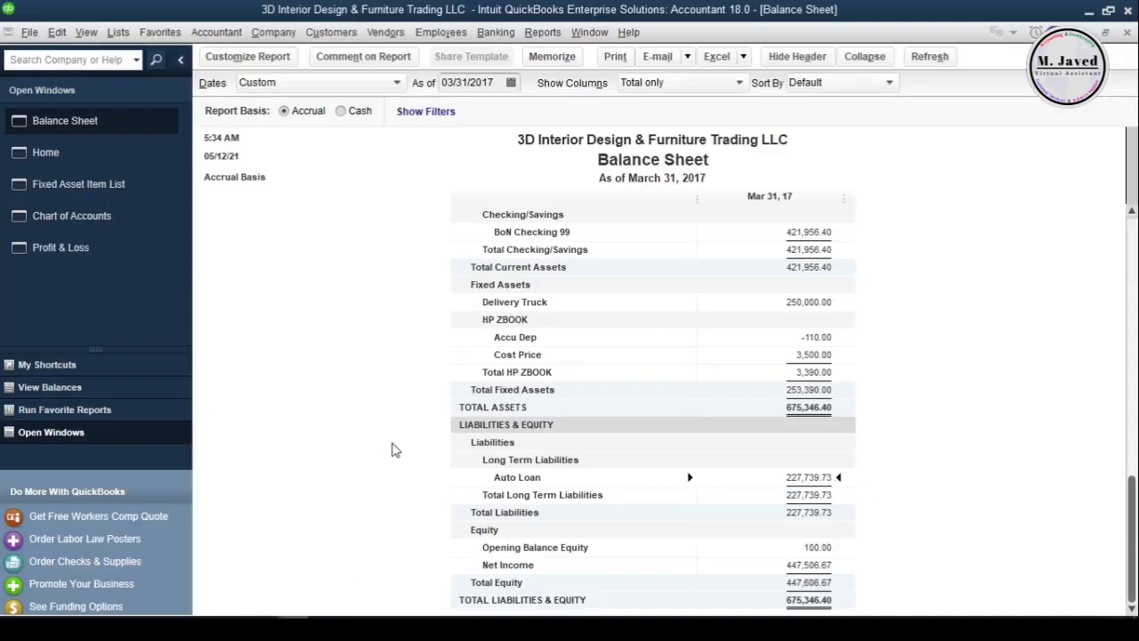
left_click(79, 154)
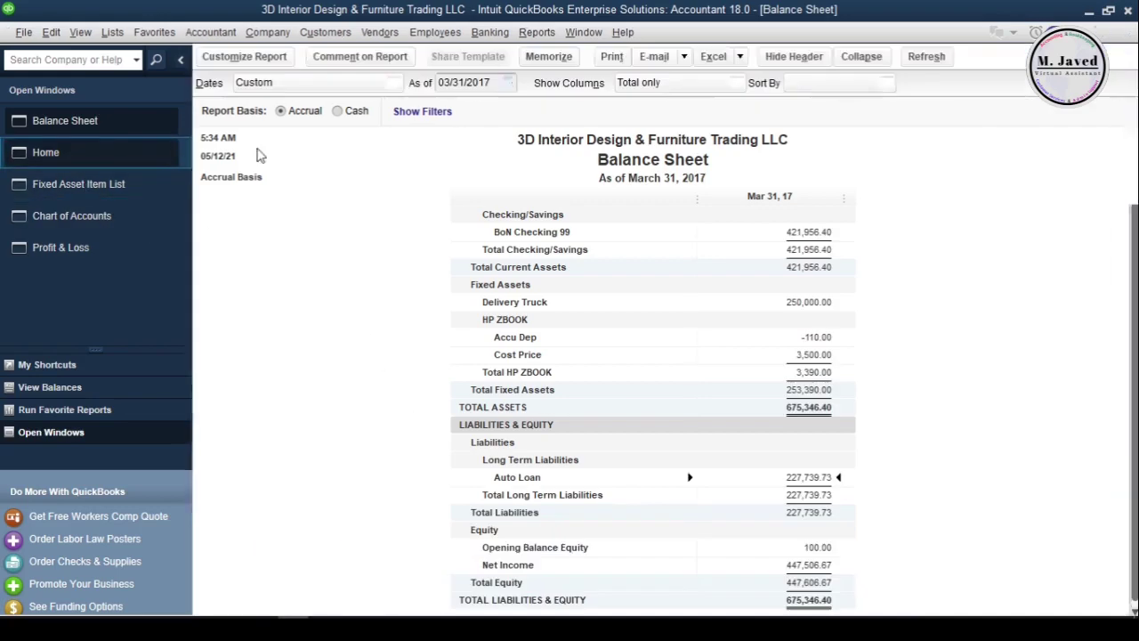